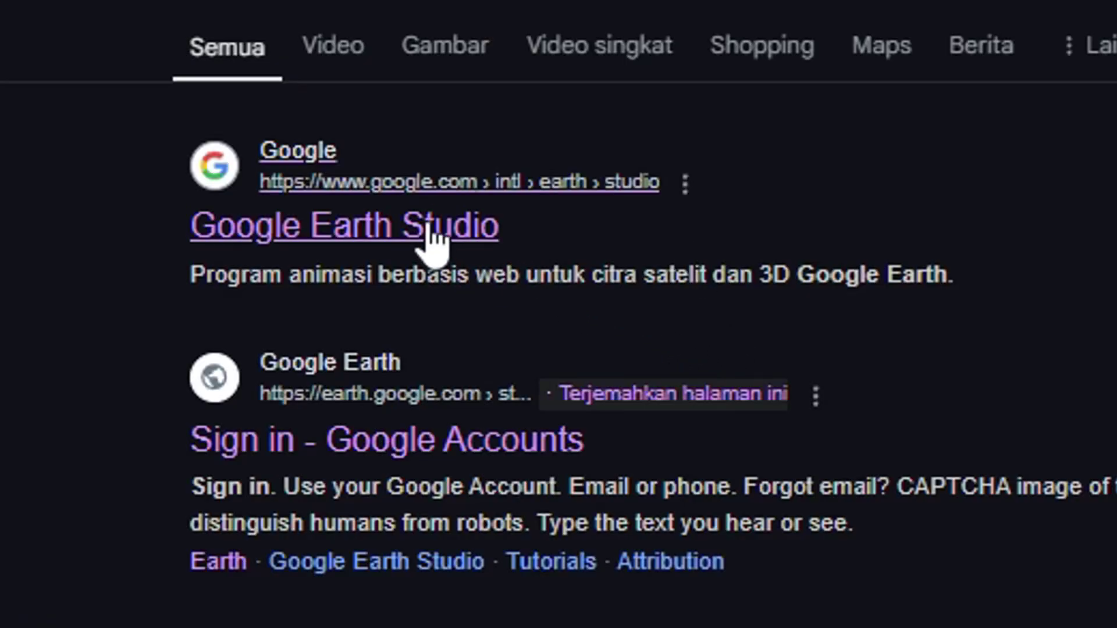
- Open Google Earth Studio from the search results and set up a blank project named sdiajwdiaj
click(428, 242)
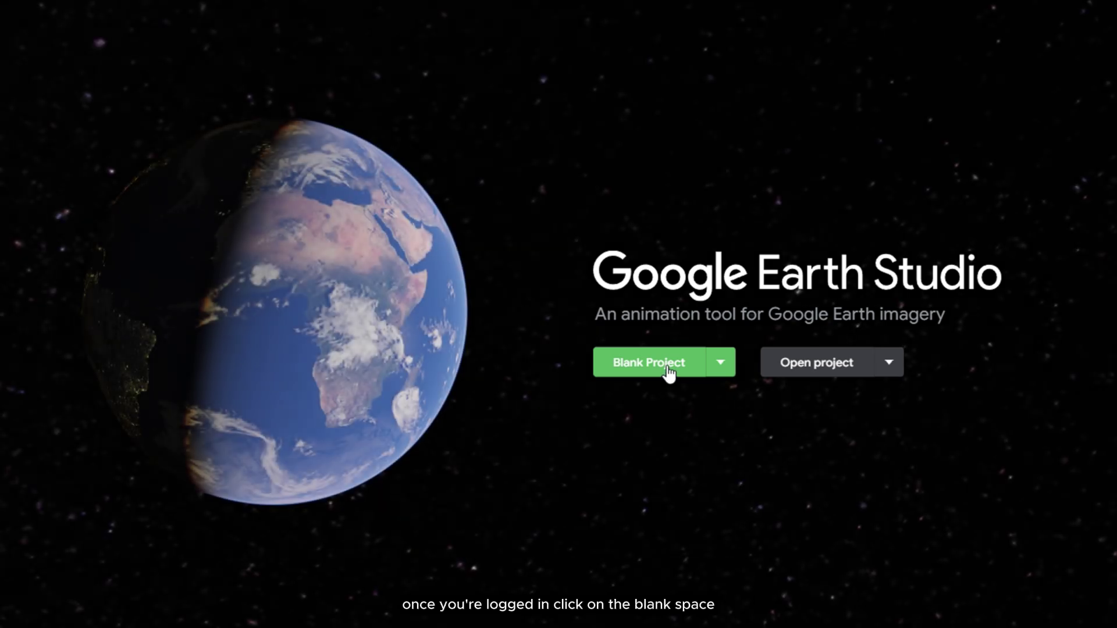
click(669, 376)
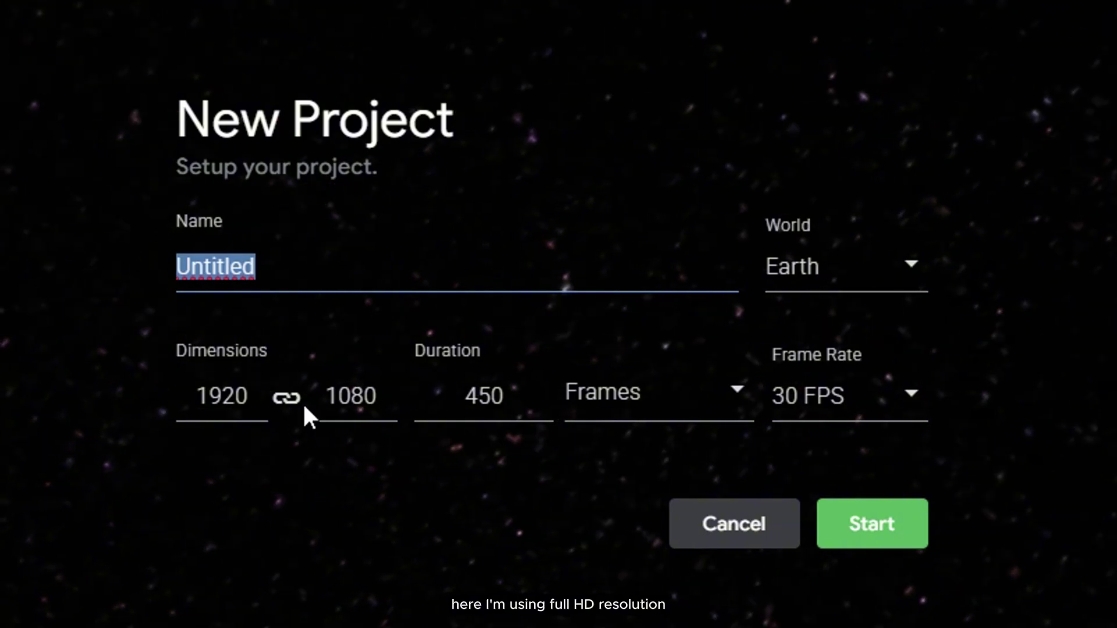
text(sdiajwdiaj)
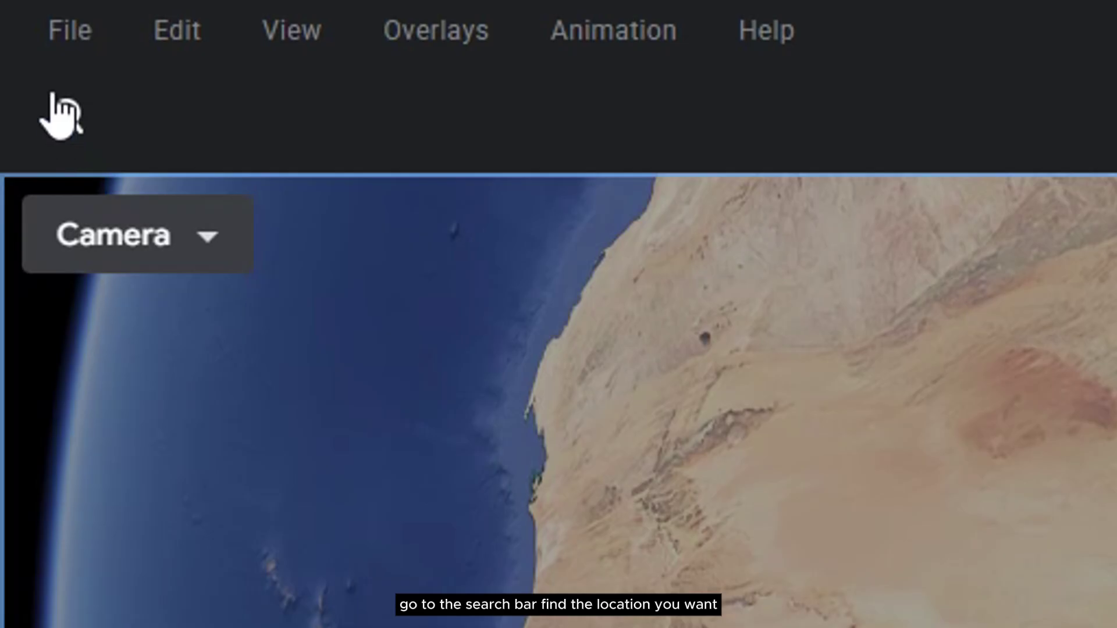
- Find a location in Germany, frame the city district between the river and canal, and save the view as an image
click(61, 110)
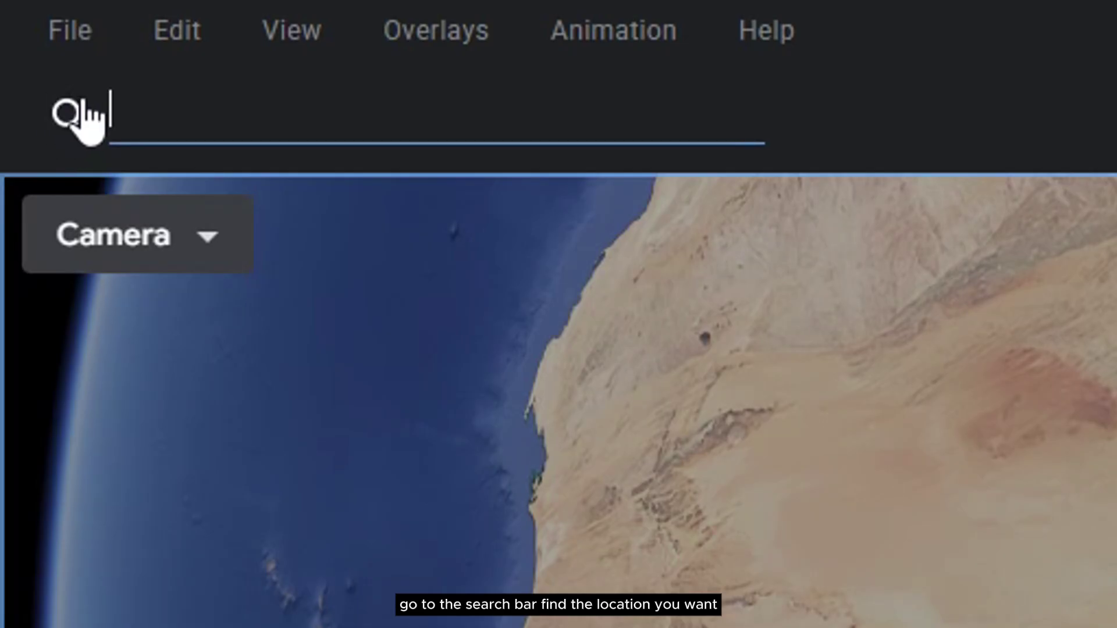
text(germa)
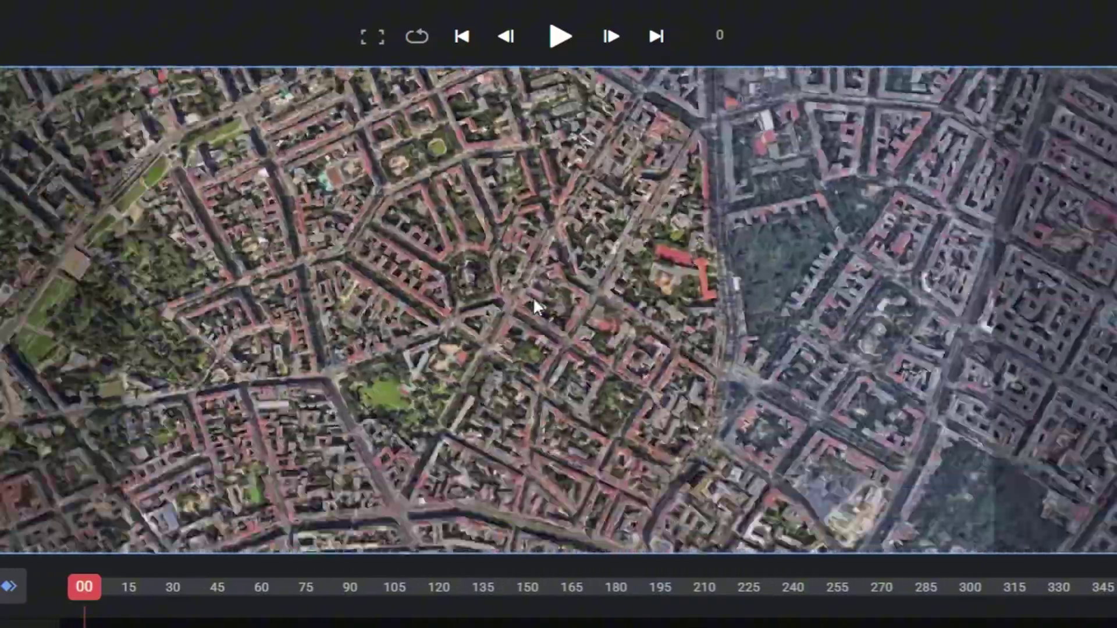
scroll(533, 298, down, 4)
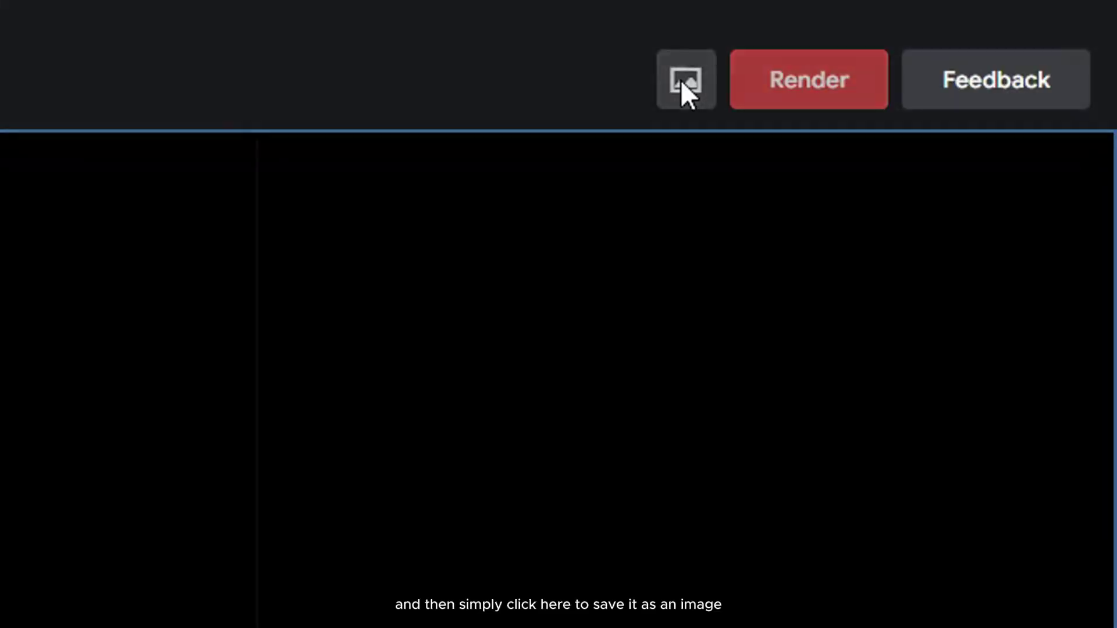
click(682, 80)
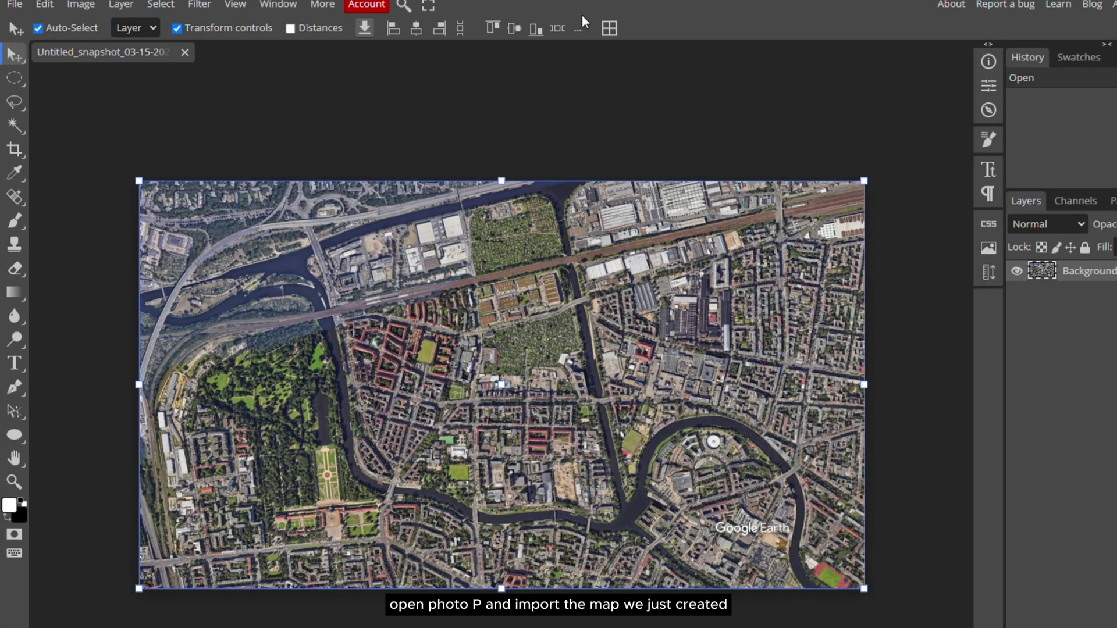
- In Photopea, start a Pen tool path at the river junction and trace the straight canal's west bank northward on the map snapshot
click(531, 124)
key(p)
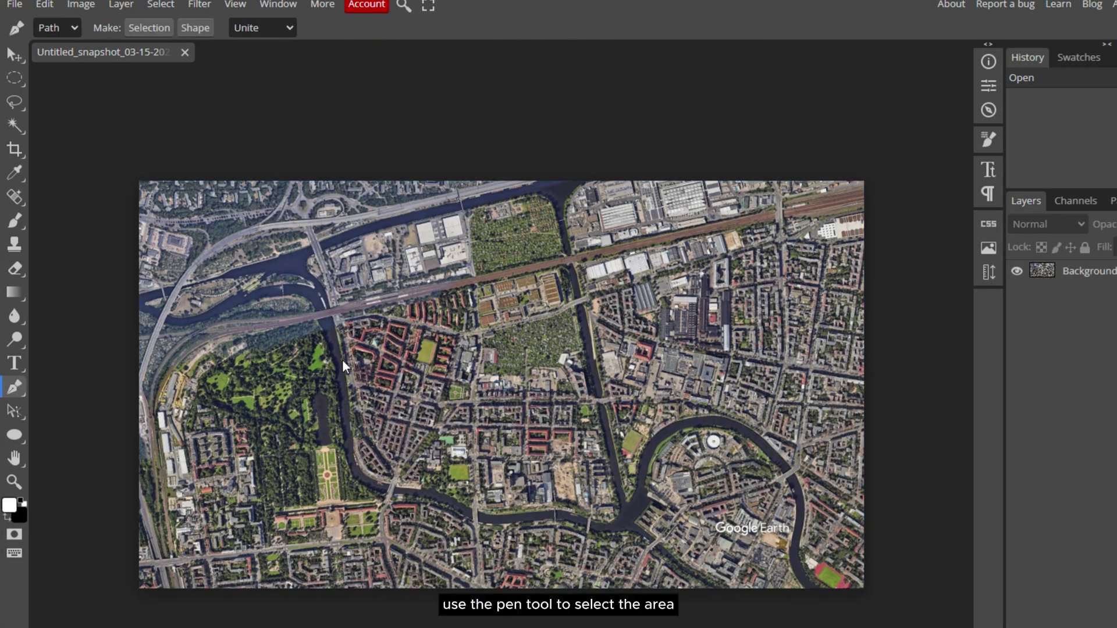
scroll(619, 454, up, 4)
click(678, 486)
scroll(658, 483, down, 5)
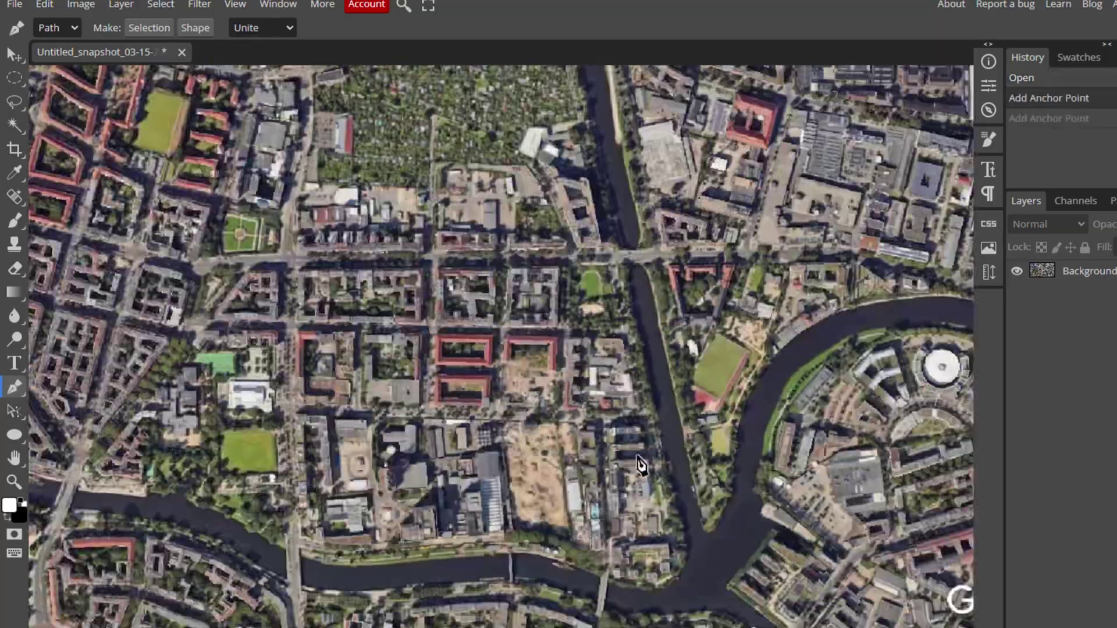
scroll(657, 488, up, 5)
key(ctrl+z)
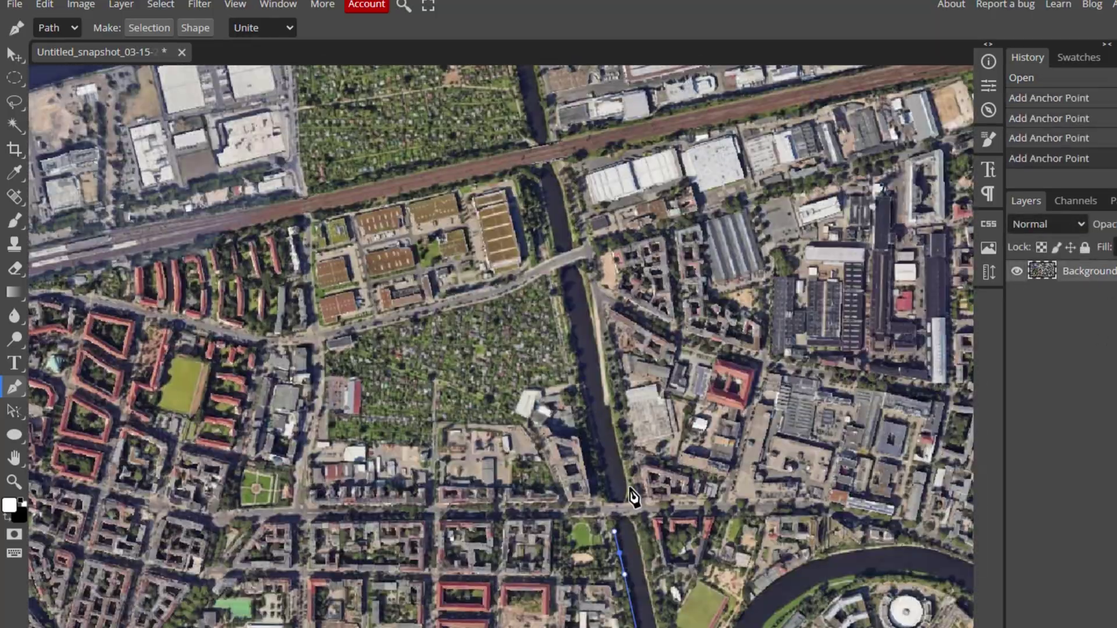
click(556, 268)
drag(401, 230, 688, 392)
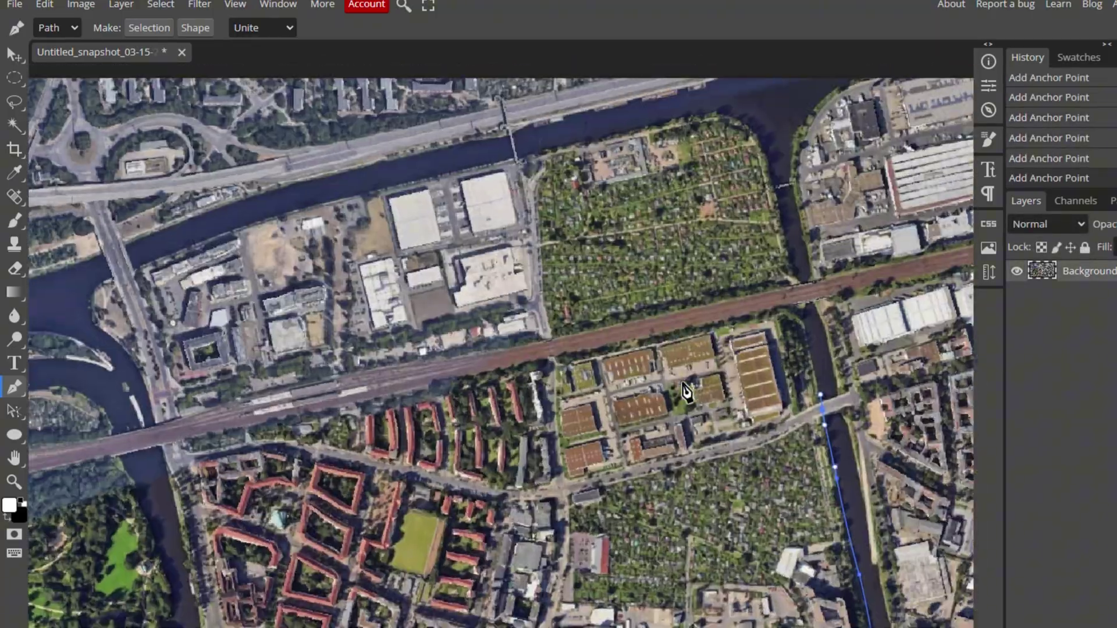
- Continue the path around the district's northeast corner and westward along the south side of the railway line
scroll(777, 297, up, 2)
key(ctrl+z)
scroll(776, 298, up, 3)
drag(770, 294, 745, 304)
scroll(746, 305, down, 3)
drag(466, 355, 647, 372)
drag(348, 451, 735, 284)
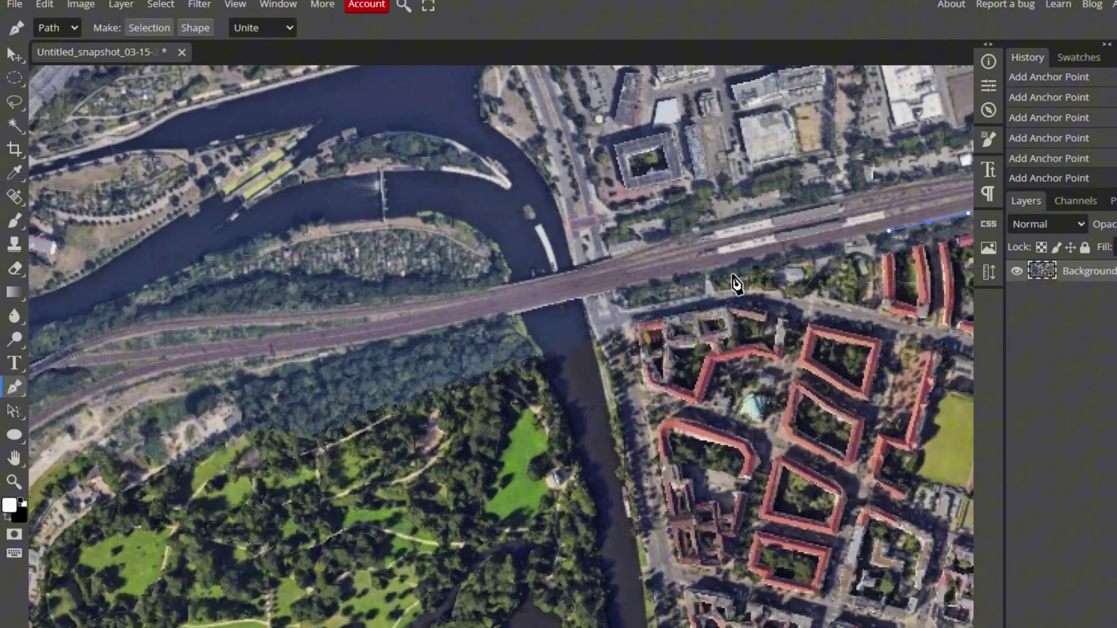
- Trace the district's western border from the railway bridge down the river's east bank and around the southwest bend
click(610, 293)
click(604, 438)
drag(640, 582, 655, 236)
click(667, 429)
drag(678, 490, 684, 498)
drag(708, 545, 380, 413)
scroll(728, 555, up, 2)
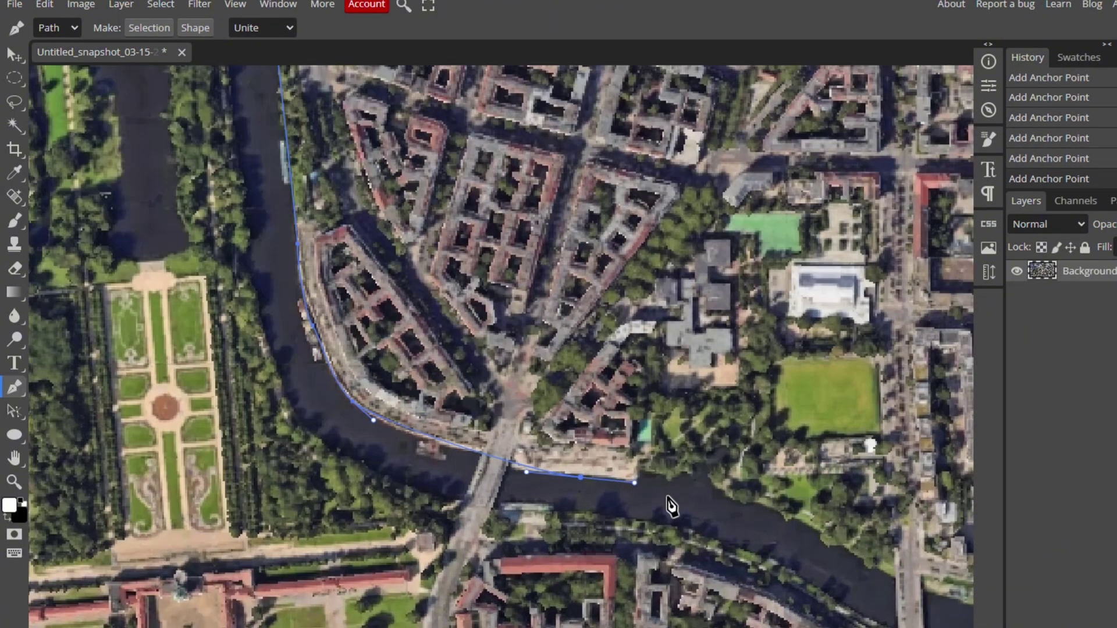
- Trace the river's north bank eastward along the district's southern edge and close the path at the canal junction
drag(810, 531, 148, 339)
click(391, 405)
drag(584, 395, 657, 388)
drag(743, 403, 388, 387)
drag(440, 382, 534, 414)
drag(600, 433, 632, 434)
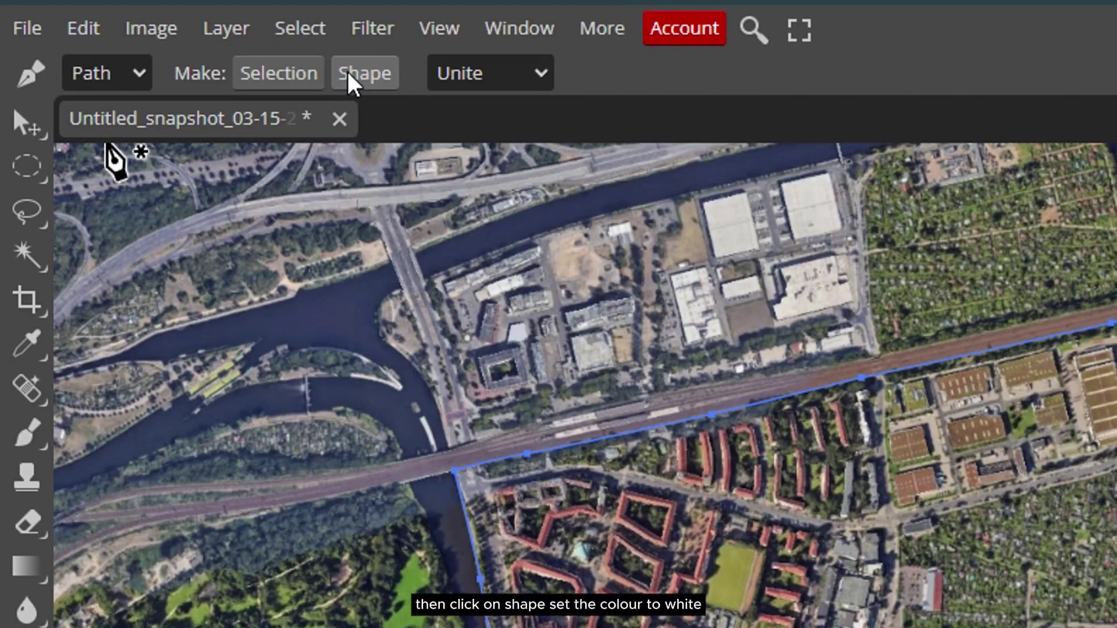
- Convert the closed path into a white-filled shape and hide the Color Fill 1 layer
click(194, 27)
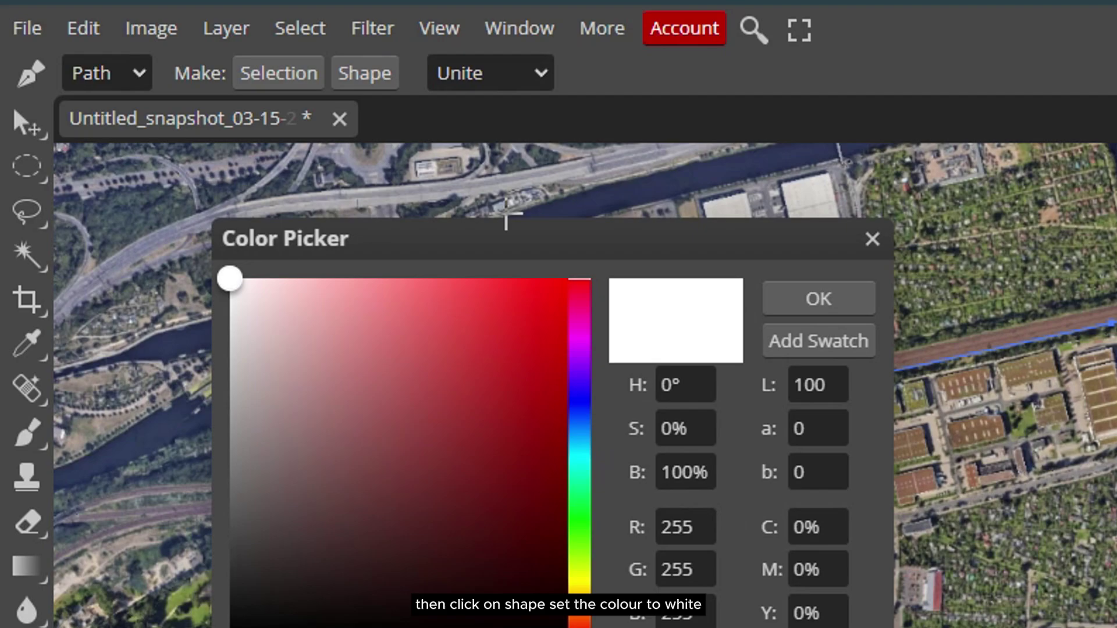
click(837, 314)
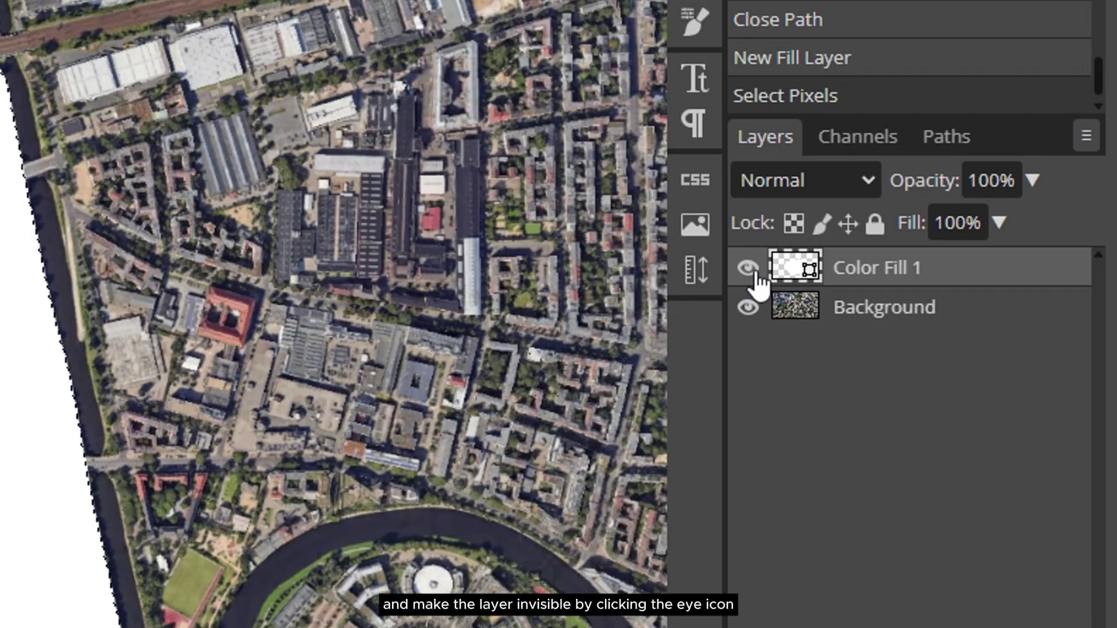
click(749, 268)
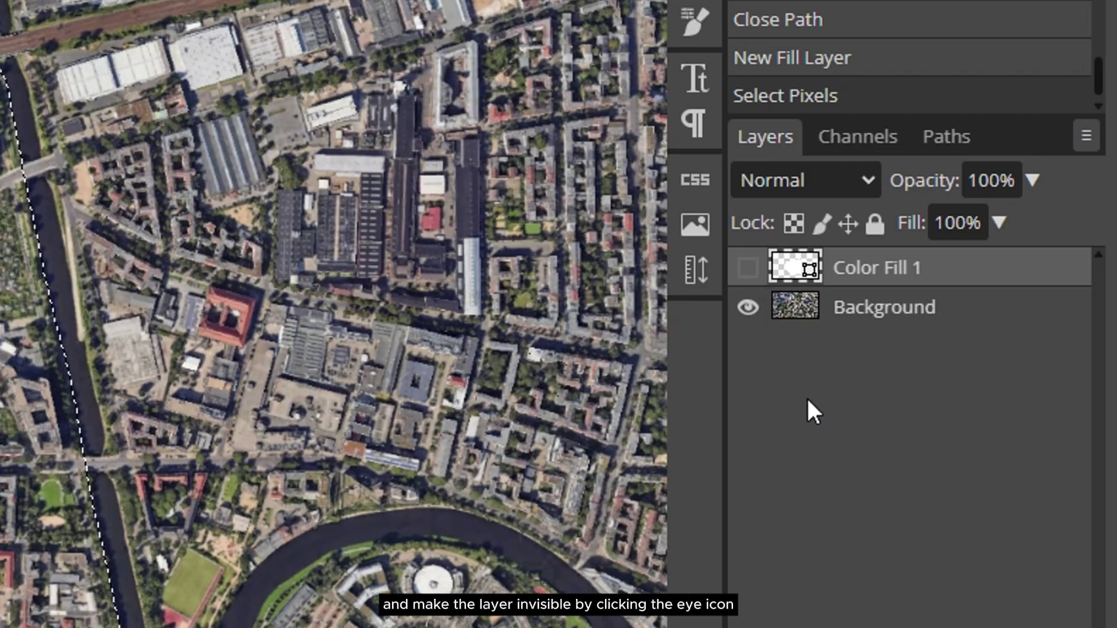
- Make an anti-aliased selection from the path and cut the district out of the Background layer onto a new layer
click(897, 326)
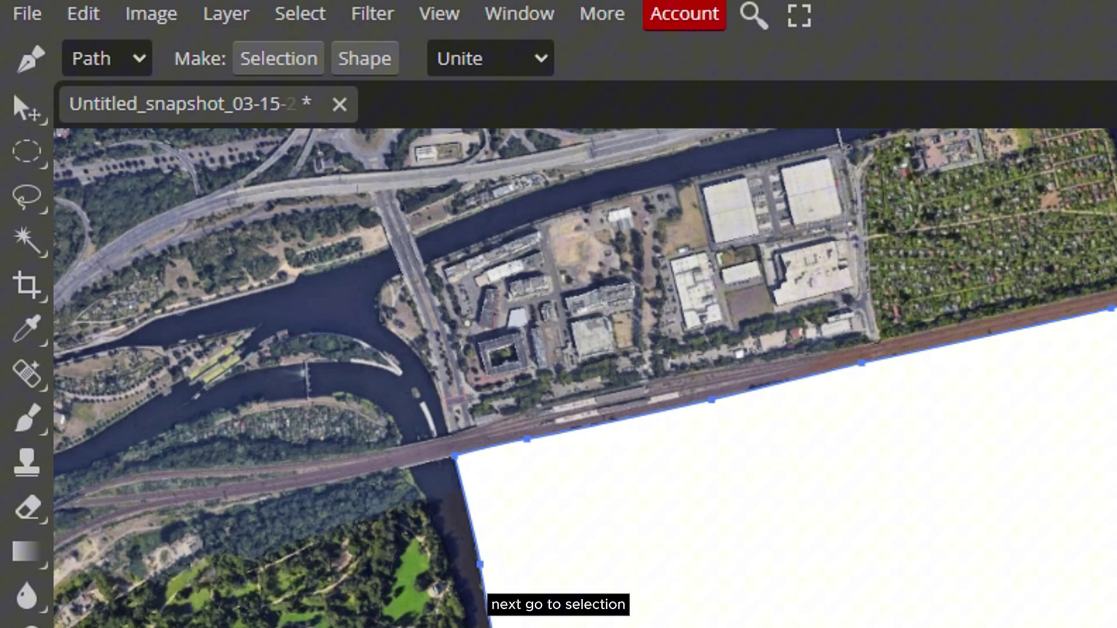
click(277, 62)
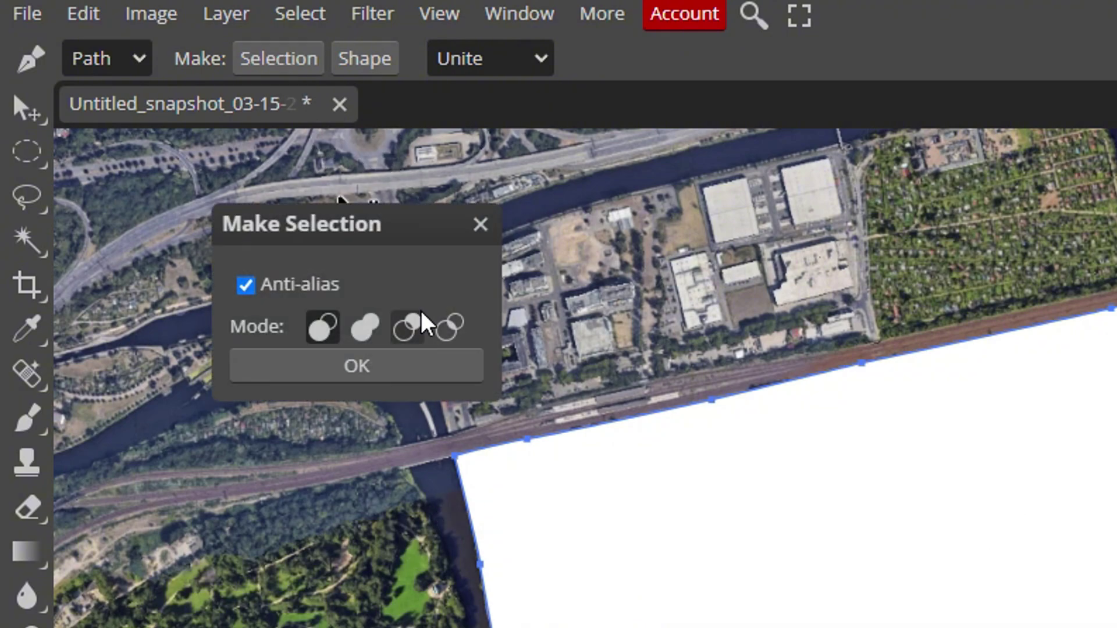
click(357, 366)
click(27, 151)
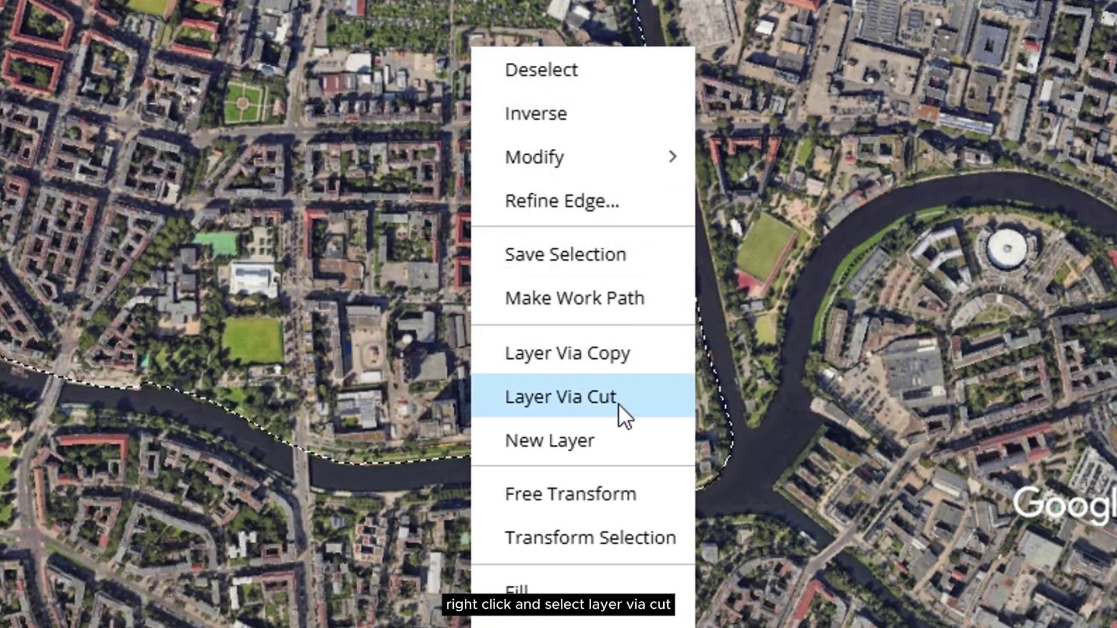
click(621, 401)
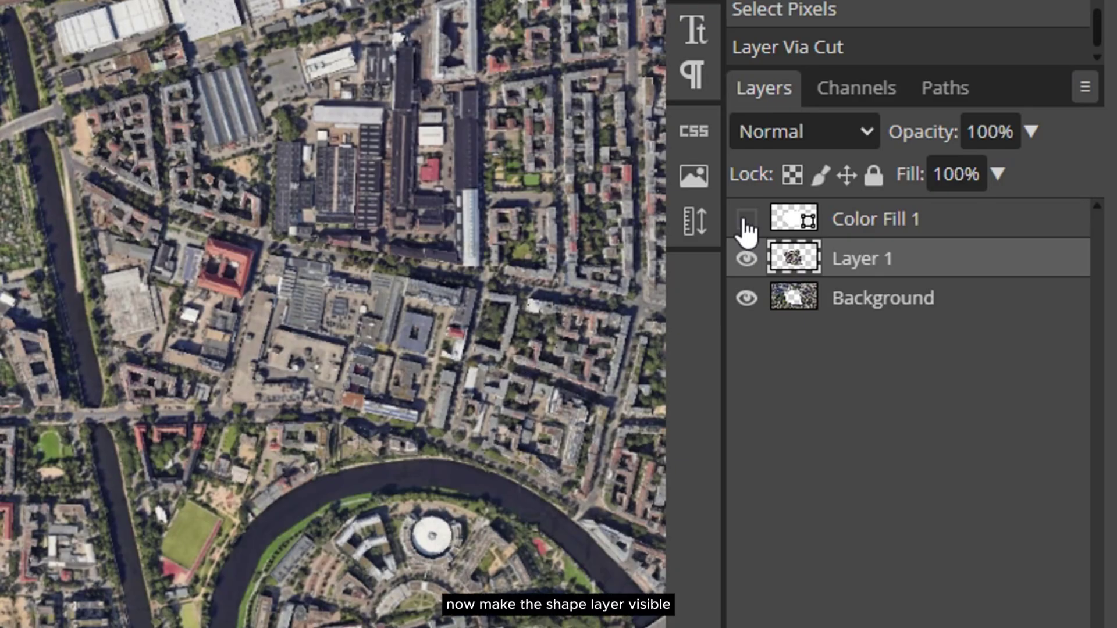
- Show the Color Fill 1 layer and give it a bright yellow Outer Glow
click(747, 220)
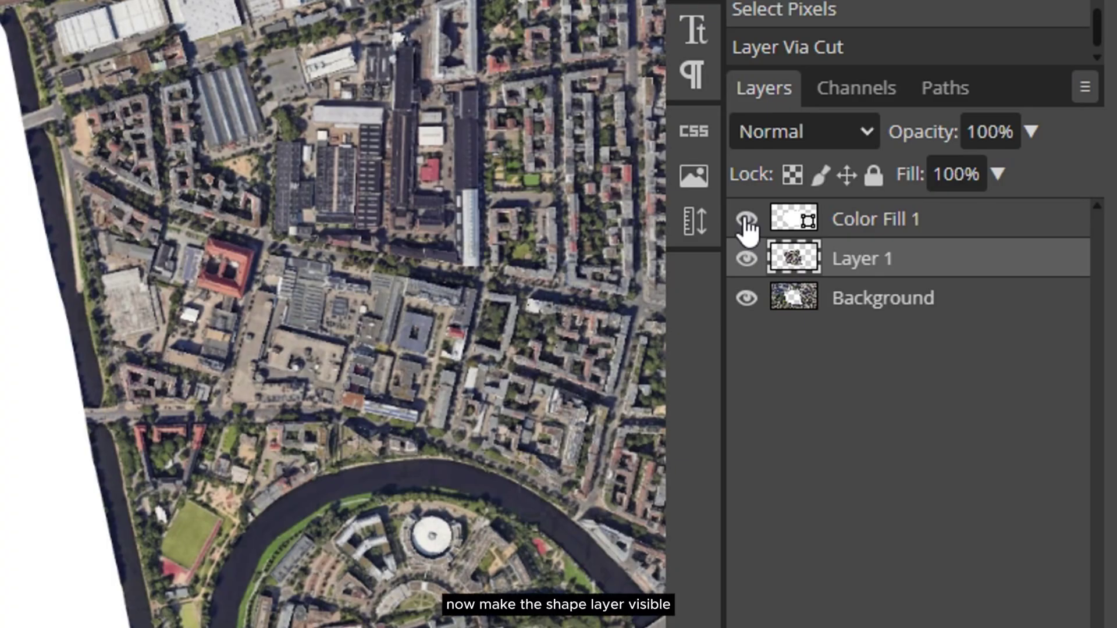
click(1007, 230)
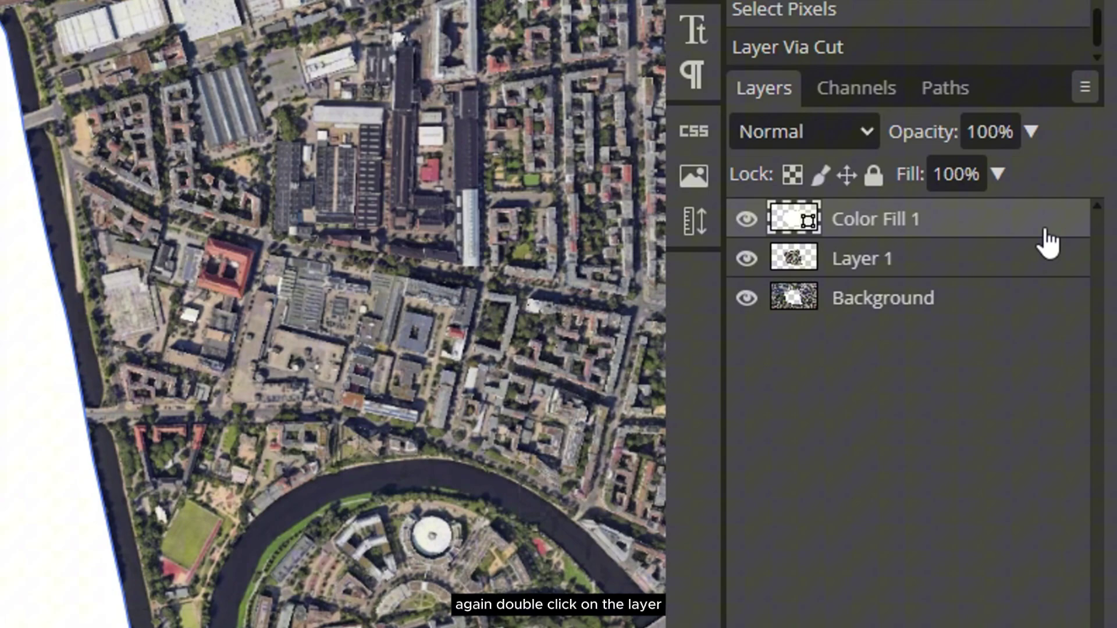
double_click(1046, 227)
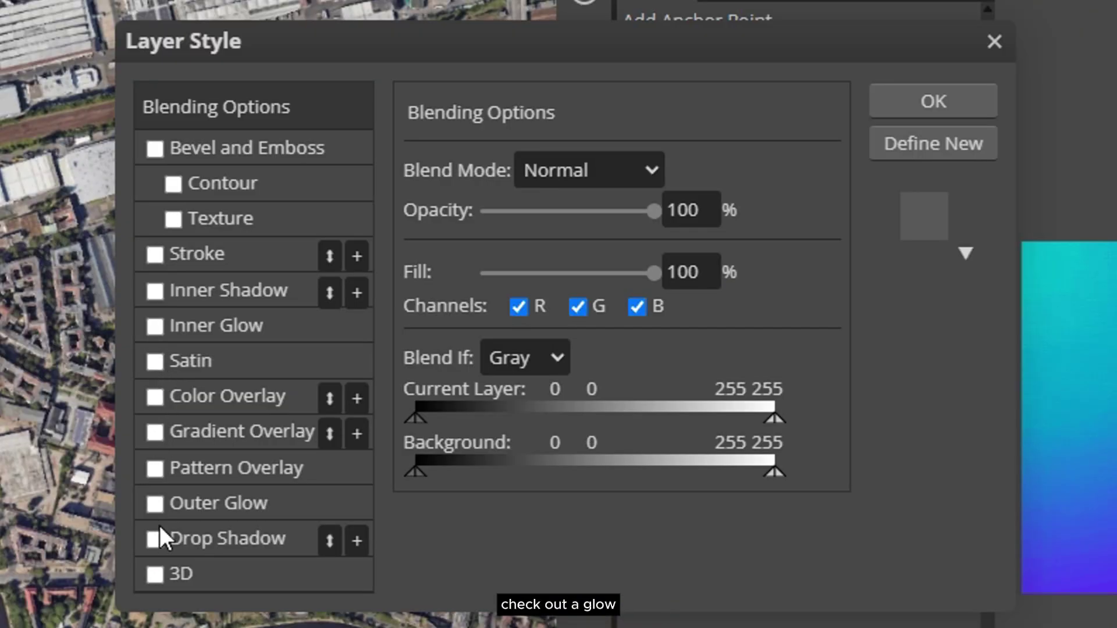
click(155, 504)
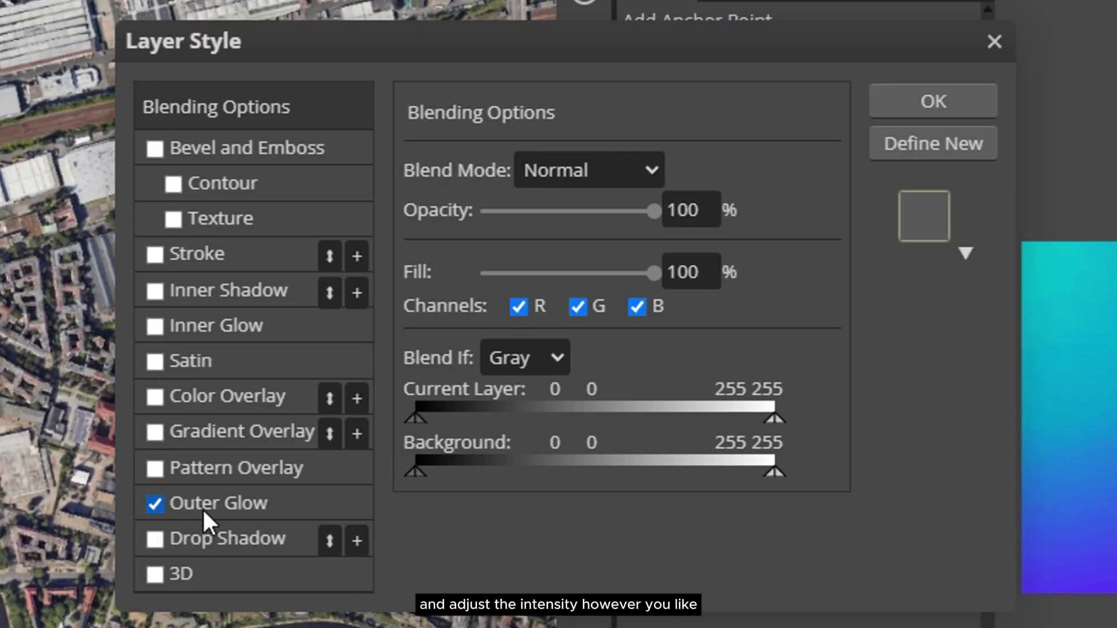
click(424, 289)
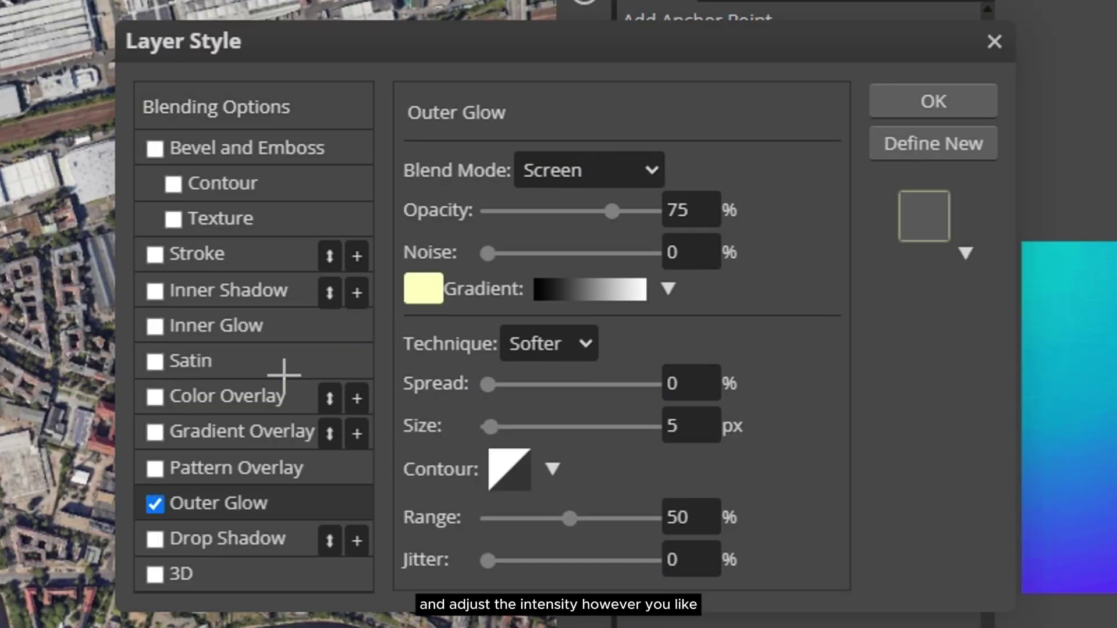
drag(82, 352, 886, 501)
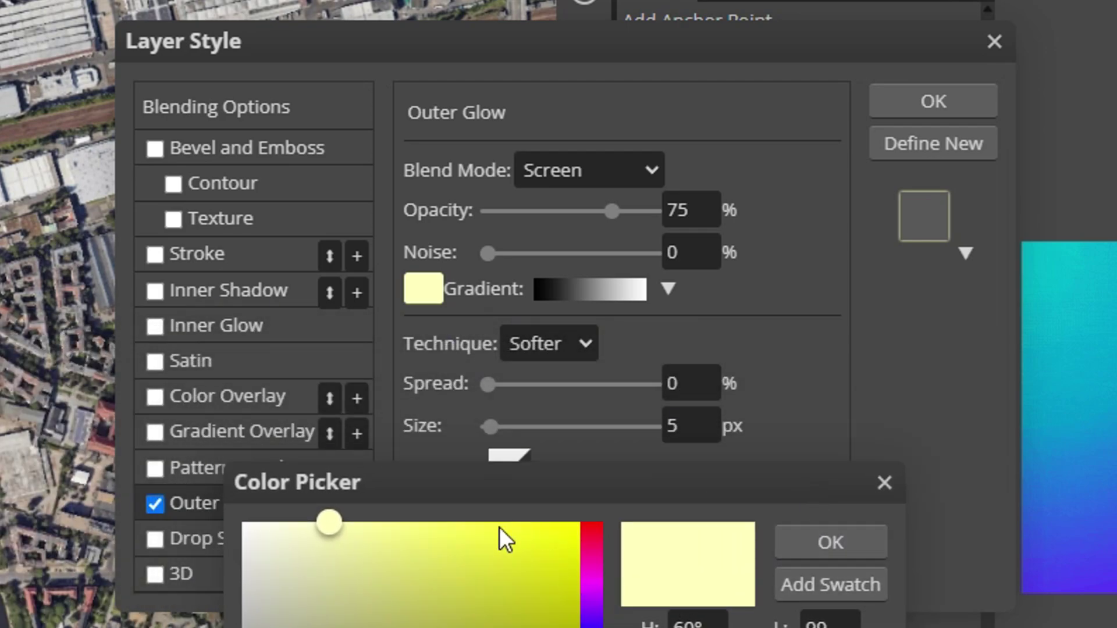
drag(501, 536, 691, 487)
click(867, 541)
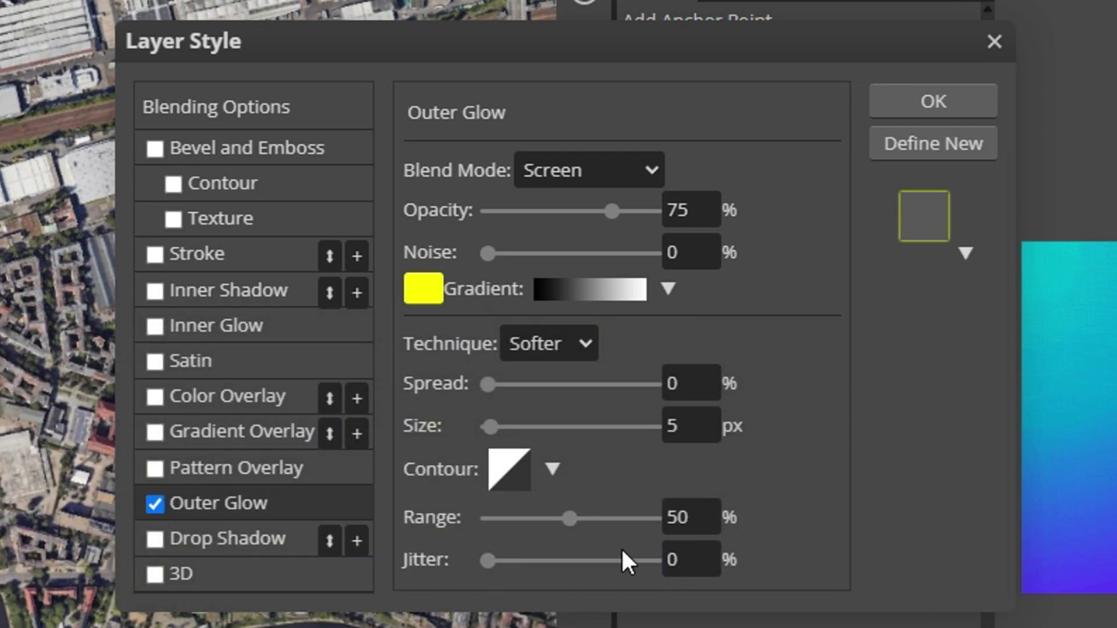
- Set the outer glow's size to 53 px, increase its spread, and set the shape's fill to none
drag(490, 426, 536, 429)
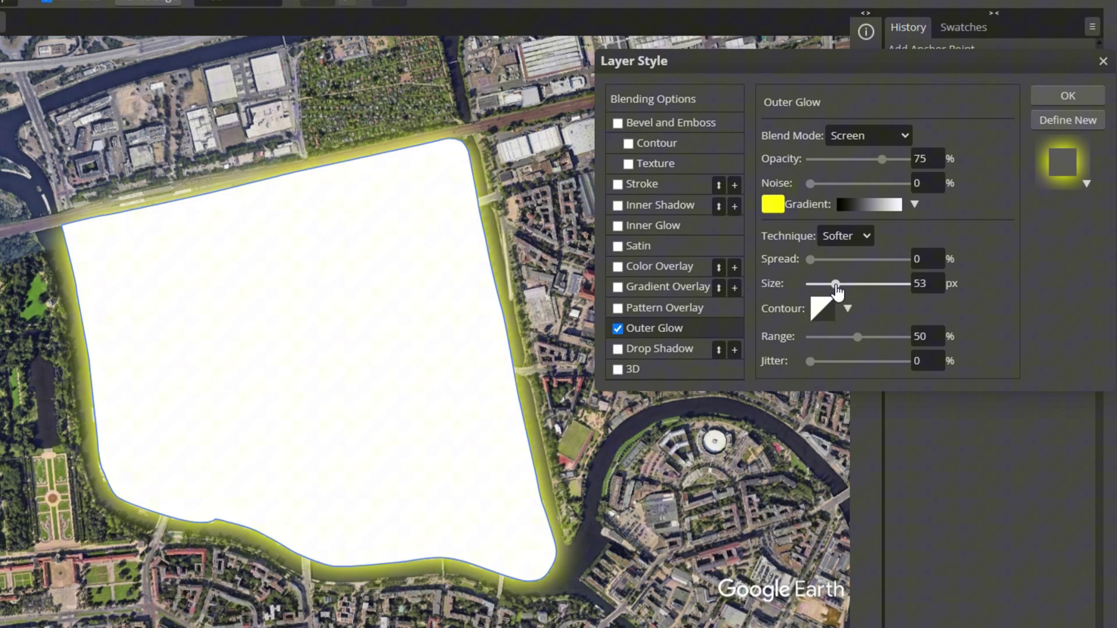
click(825, 260)
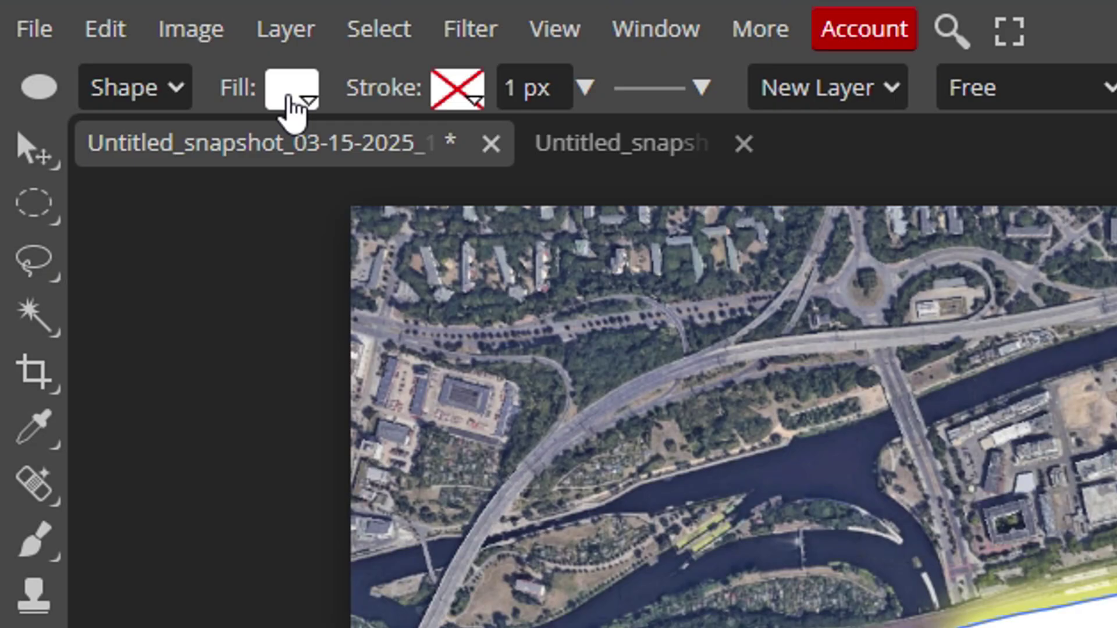
click(291, 90)
click(404, 165)
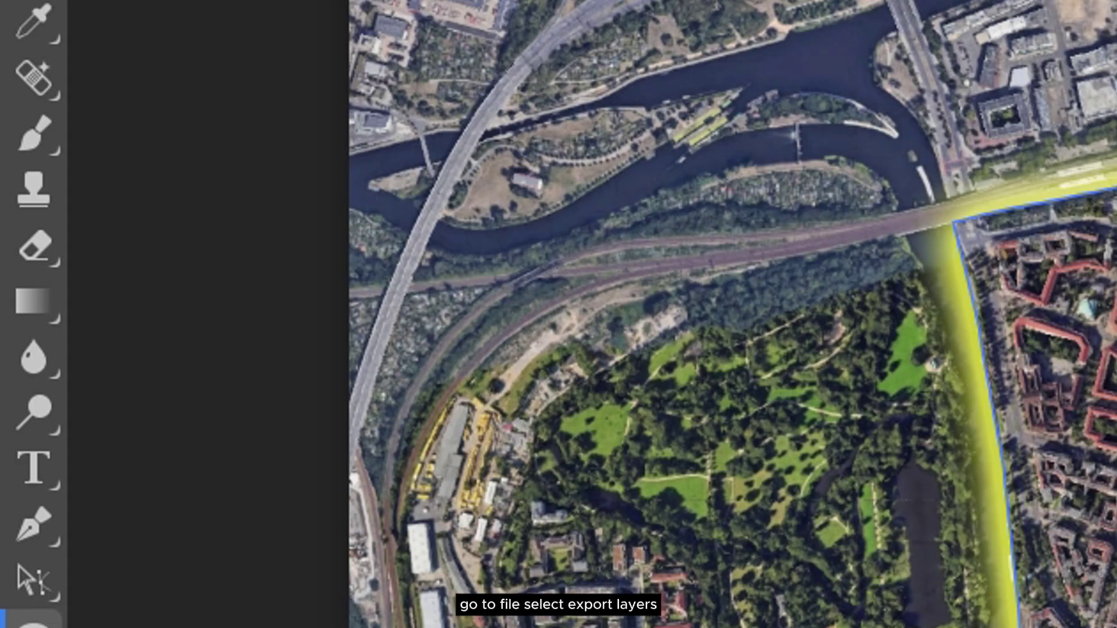
- Export all layers of the map as a zip archive and extract its contents in the file manager
click(16, 11)
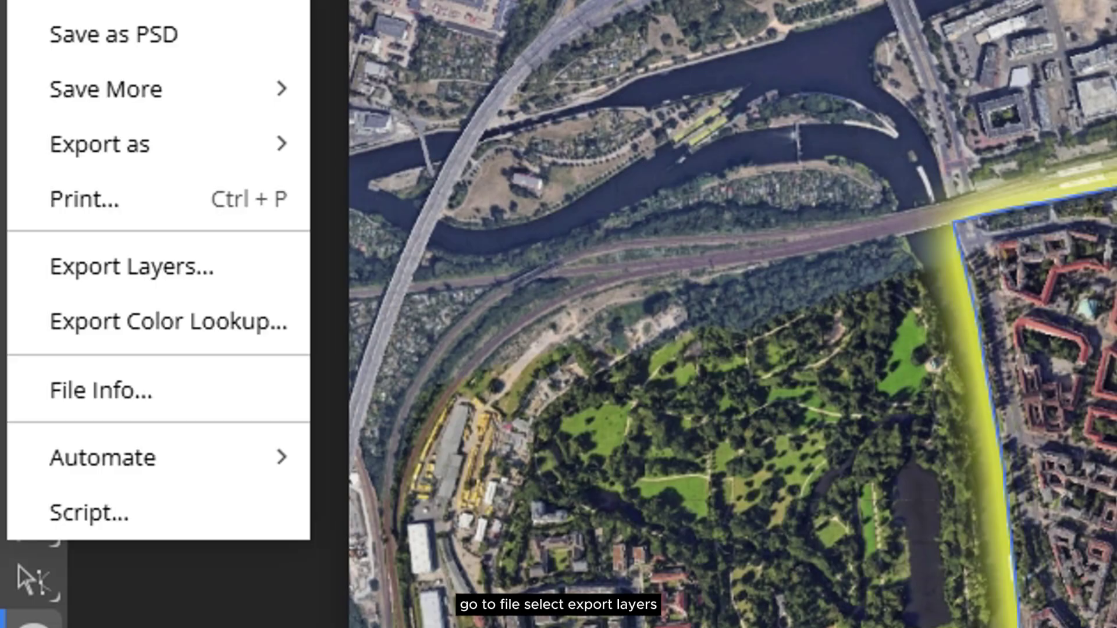
click(192, 266)
click(302, 286)
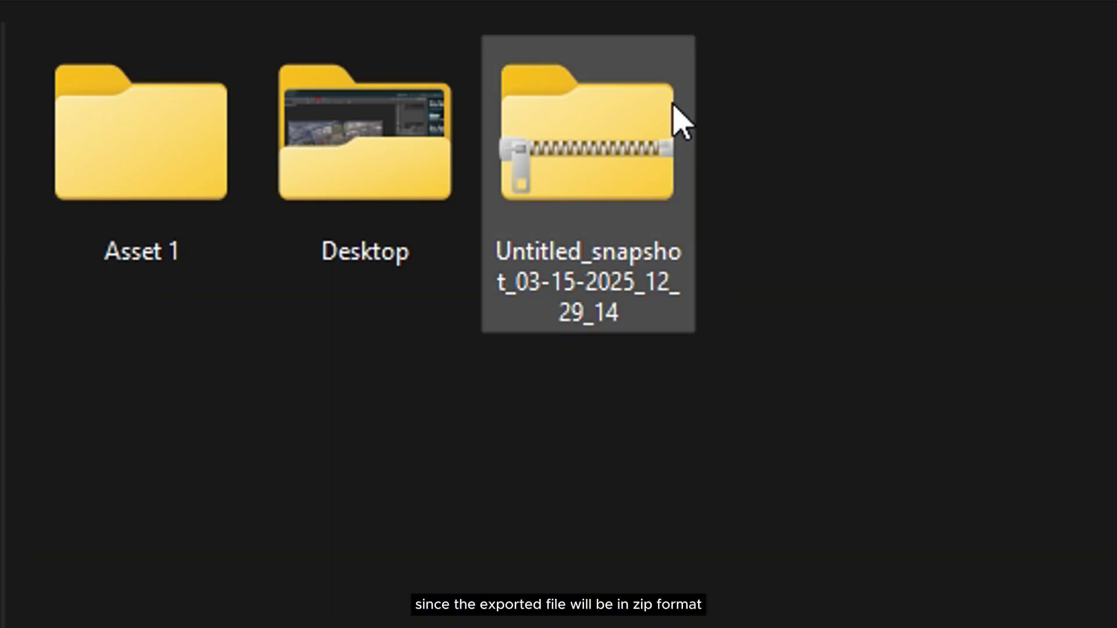
right_click(602, 196)
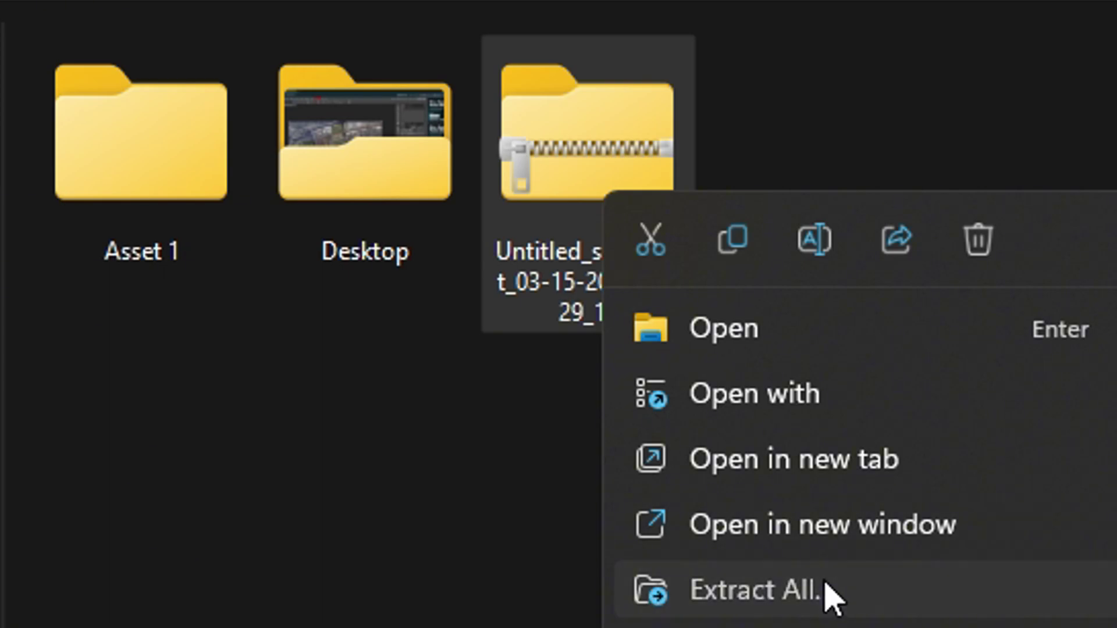
click(757, 591)
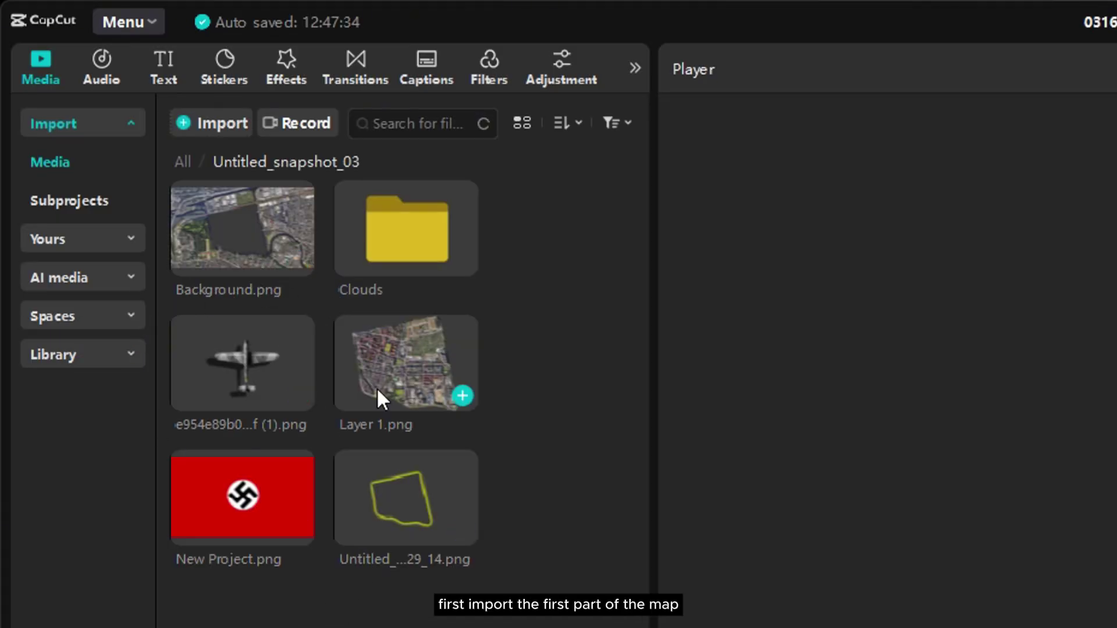
- In CapCut, place Background.png and Layer 1.png on separate tracks, extend both to about 8 seconds, and stack the background clip above
mouse_move(243, 252)
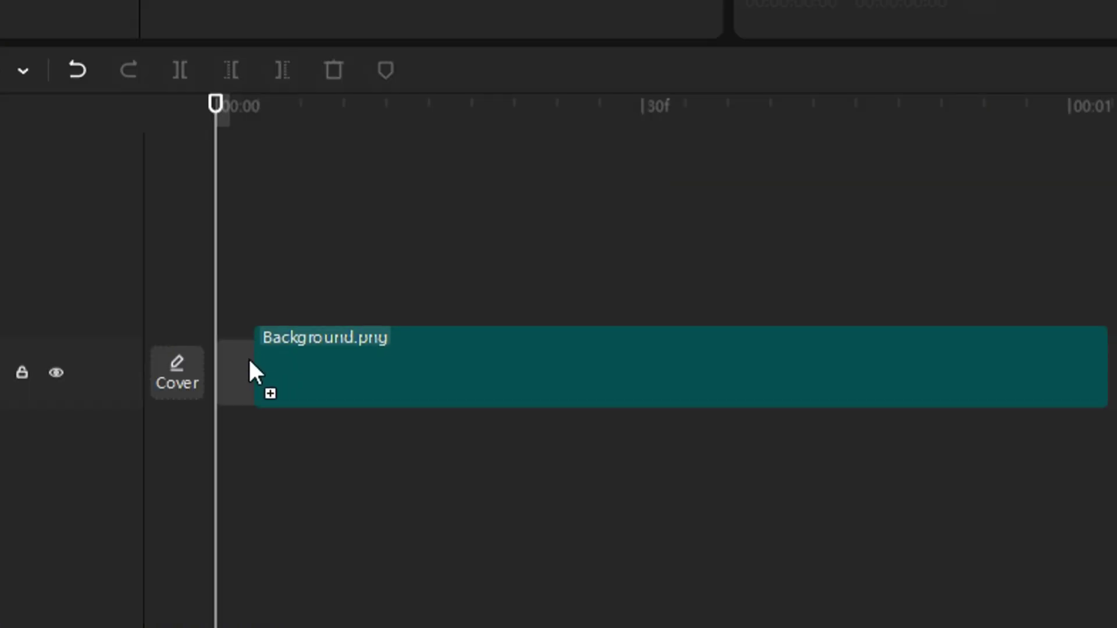
drag(250, 362, 206, 382)
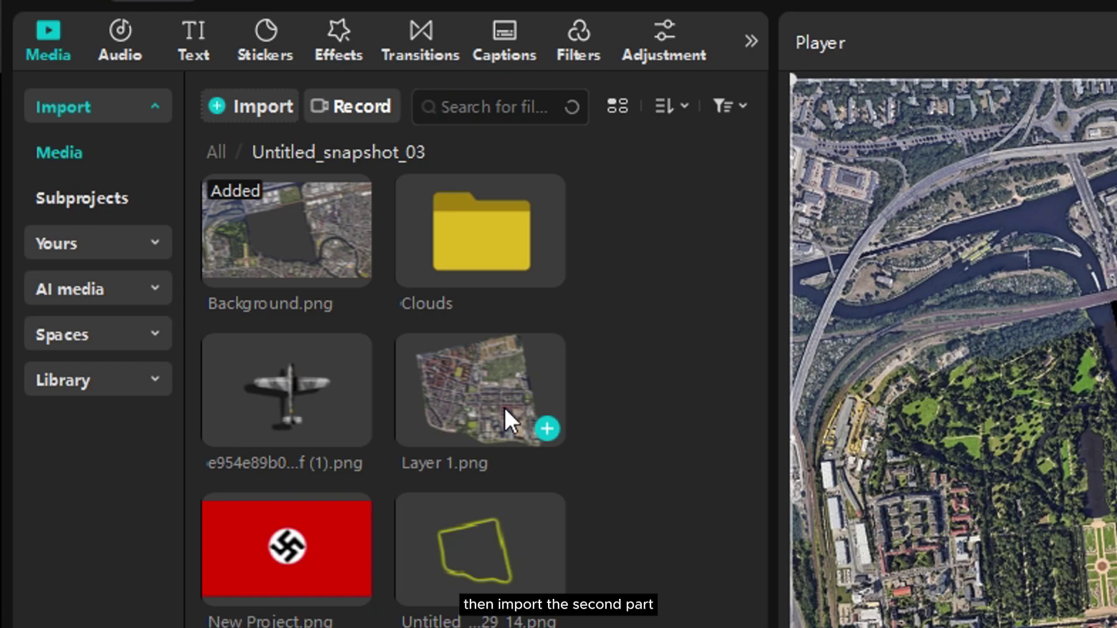
drag(507, 420, 259, 238)
drag(549, 257, 1106, 262)
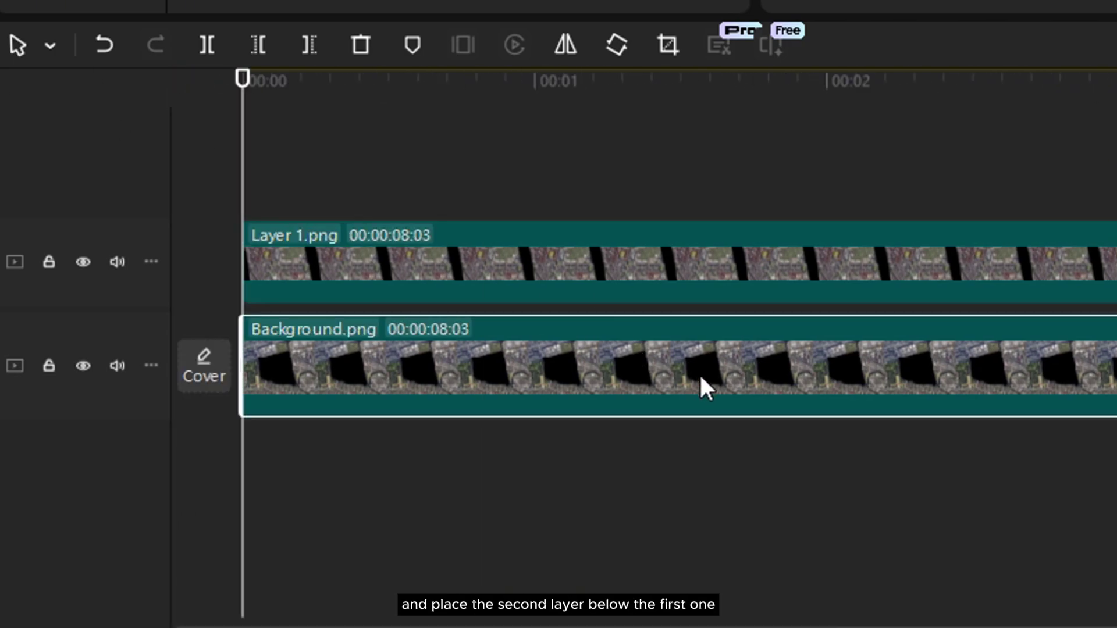
drag(701, 387, 722, 282)
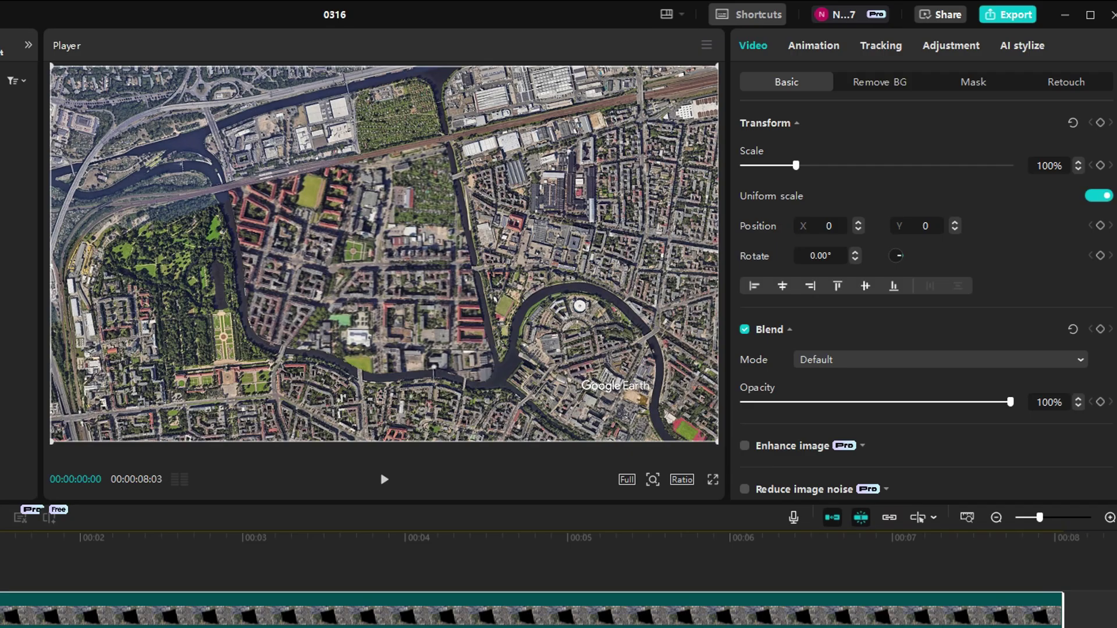
- Scale and reposition the Layer 1 district clip so it fills the cut-out in the background map
click(384, 253)
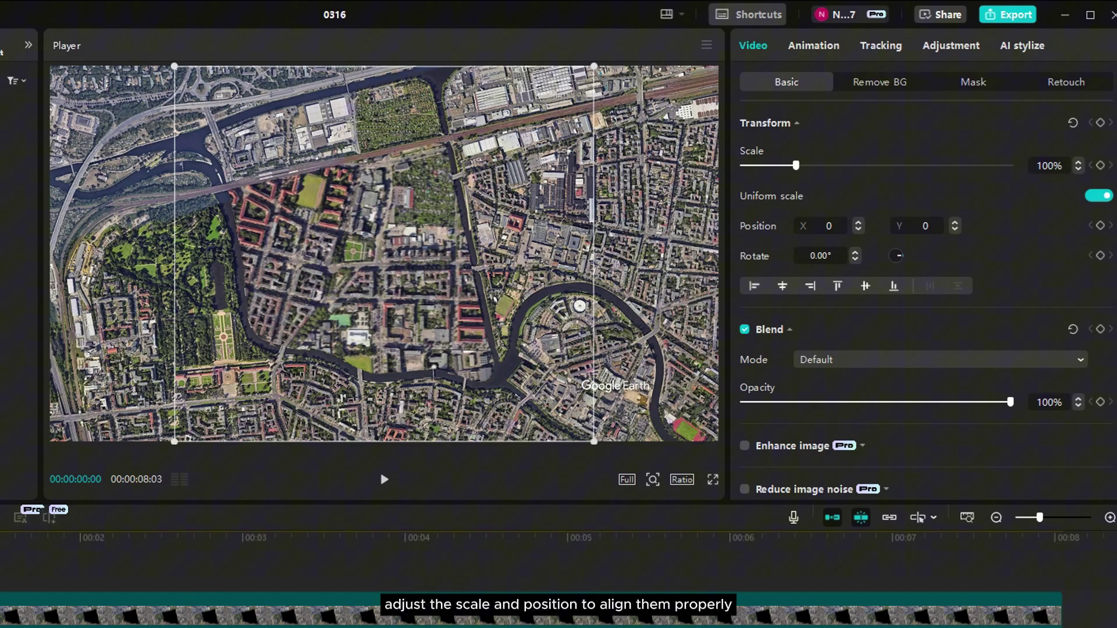
drag(420, 308, 414, 320)
drag(590, 81, 533, 134)
drag(376, 245, 353, 249)
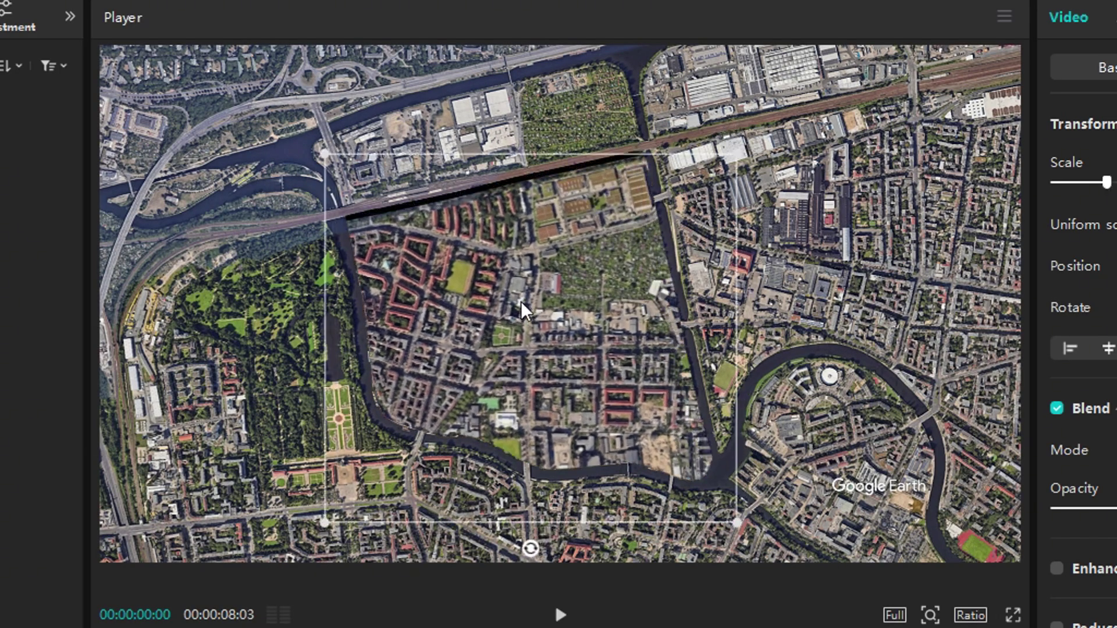
drag(734, 149, 632, 232)
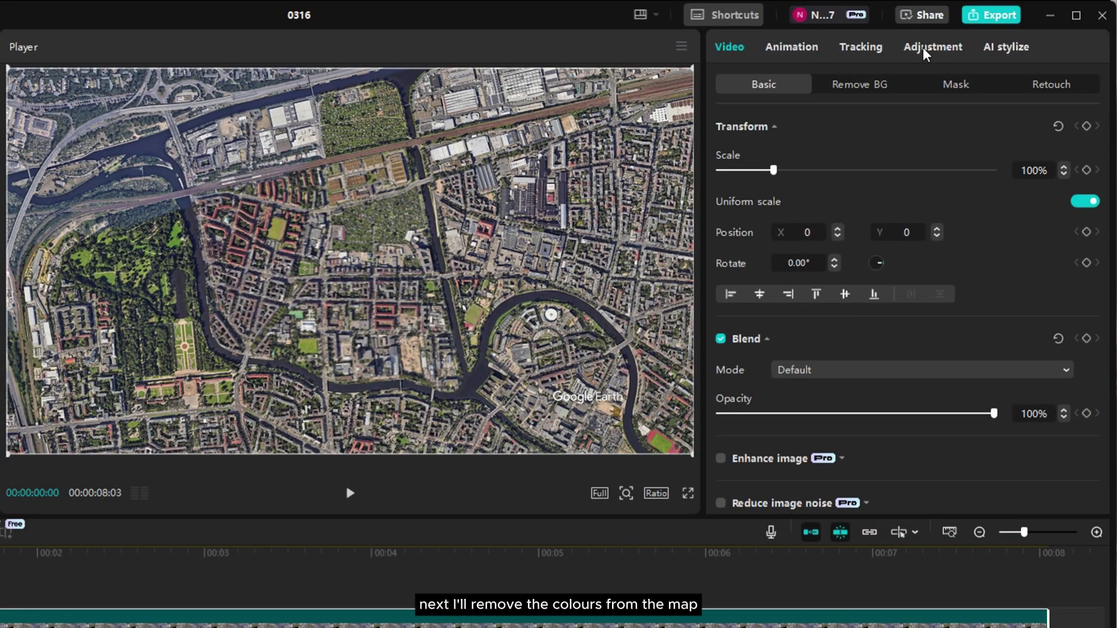
- Desaturate the background map to -48, set its exposure to -13, and raise its contrast
click(925, 50)
scroll(839, 262, down, 2)
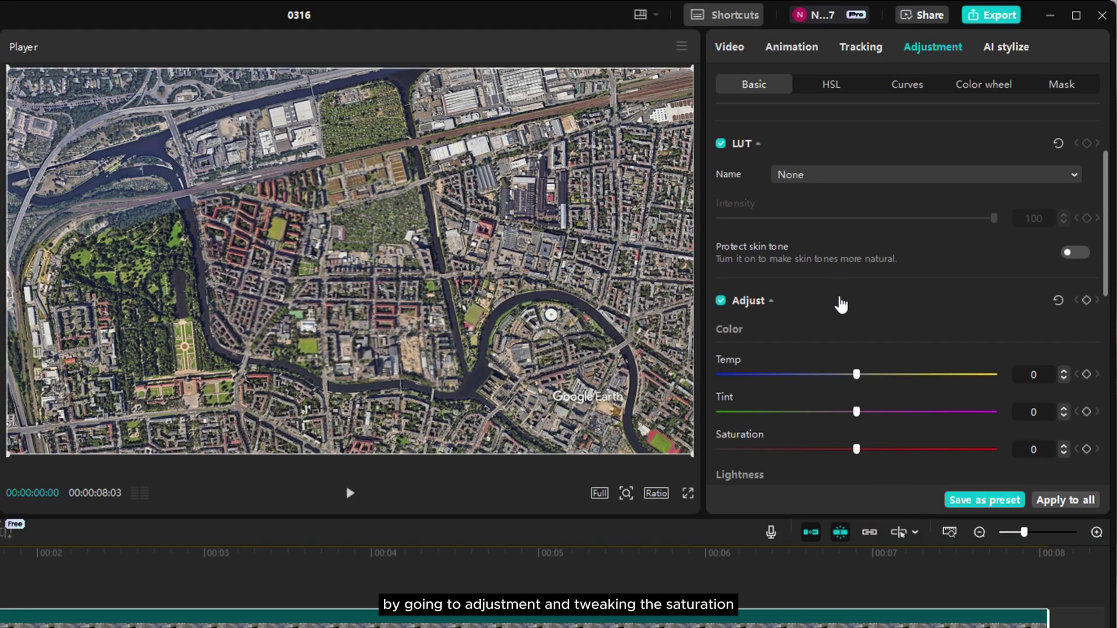
scroll(843, 305, down, 1)
drag(856, 391, 725, 390)
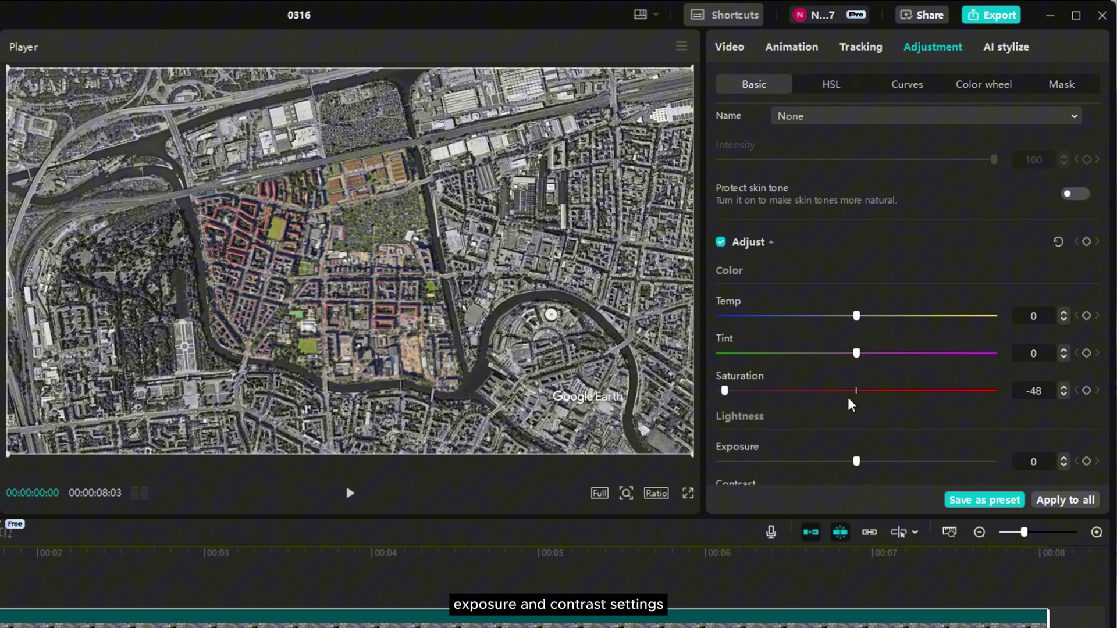
scroll(855, 399, down, 1)
drag(859, 403, 821, 409)
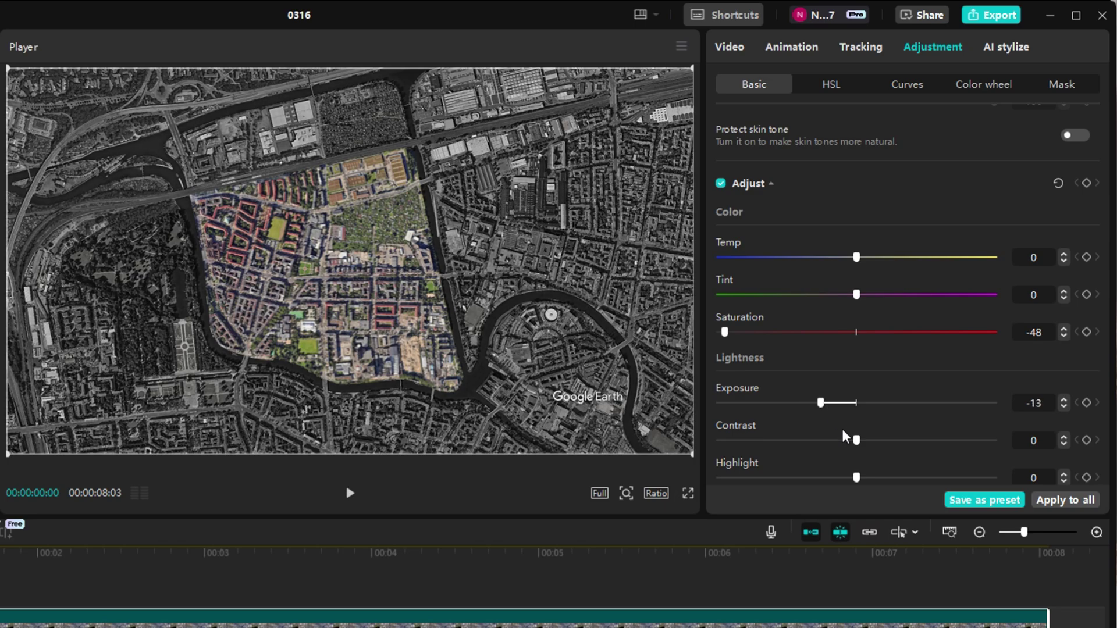
drag(857, 442, 899, 442)
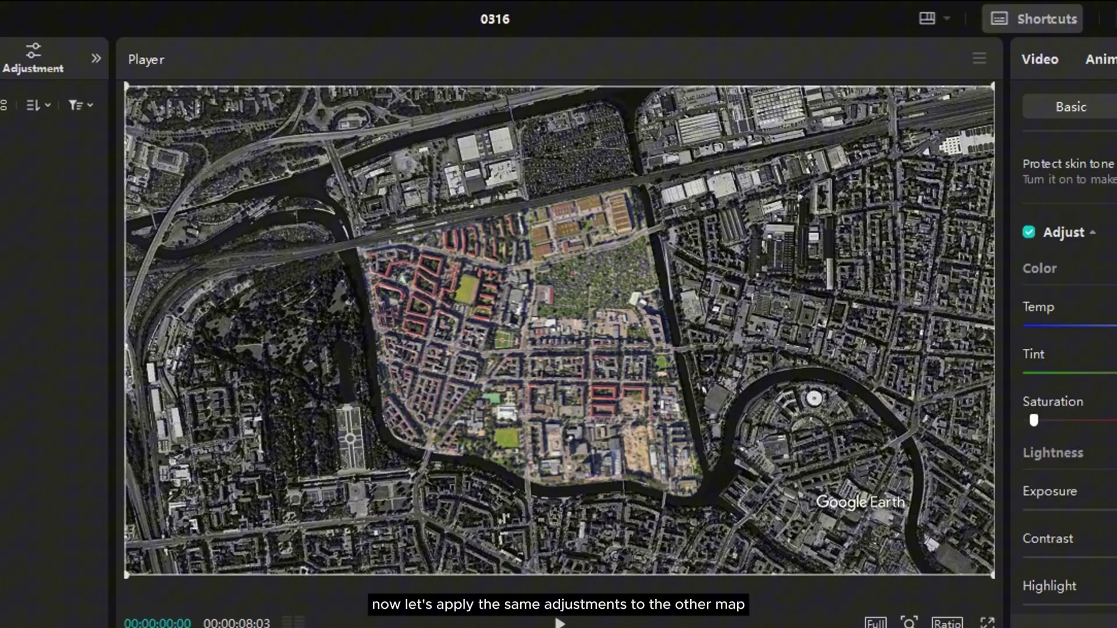
- Copy the background clip's attributes and paste them onto the Layer 1 clip with location size, blend, canvas and adjust included
right_click(537, 325)
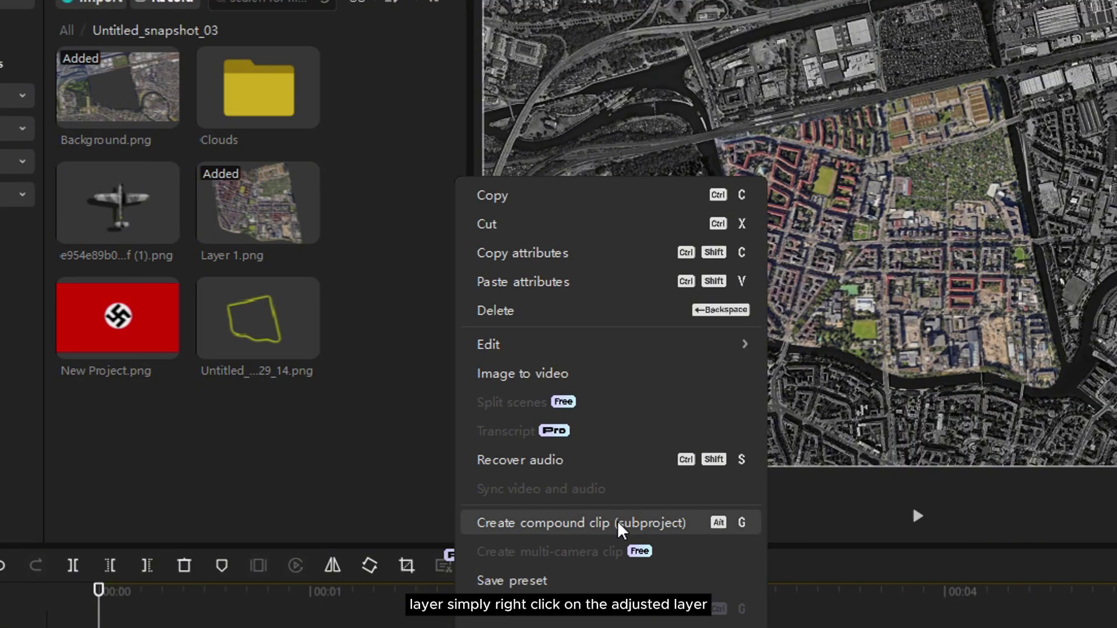
click(593, 254)
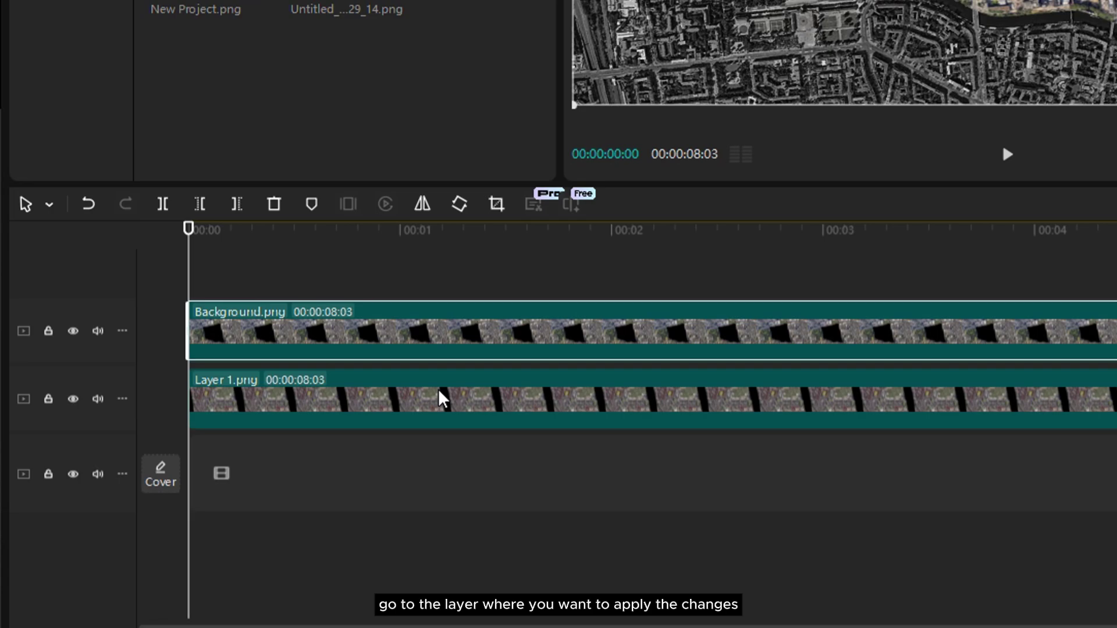
click(478, 407)
right_click(479, 407)
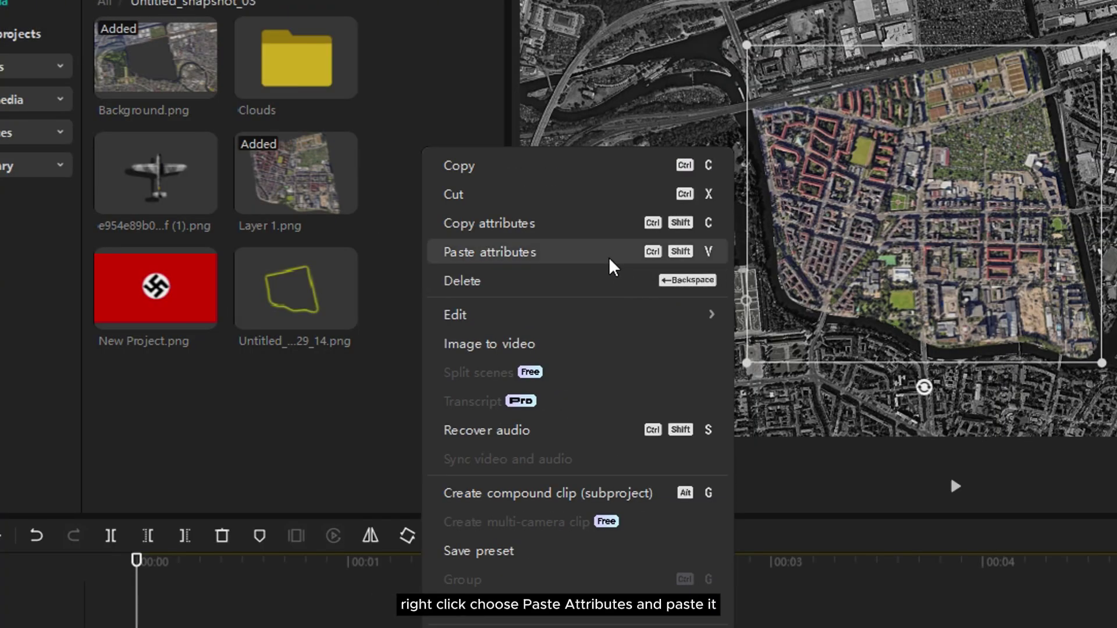
click(608, 257)
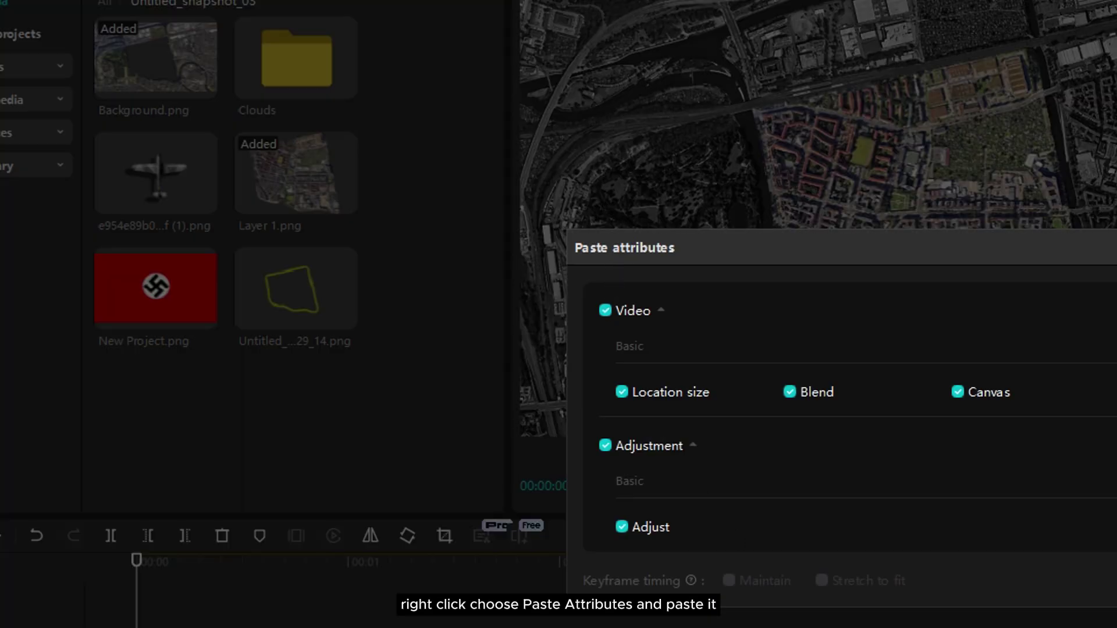
key(Return)
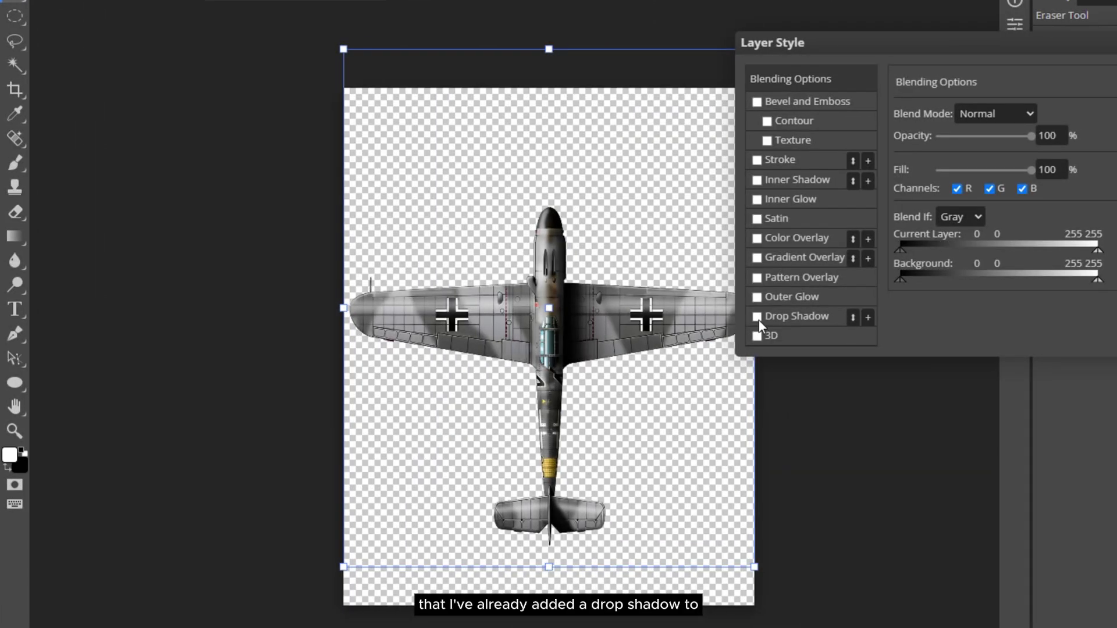
- In Photopea, give the airplane a drop shadow, and in CapCut extend the airplane clip above the map to about 3 seconds
click(757, 317)
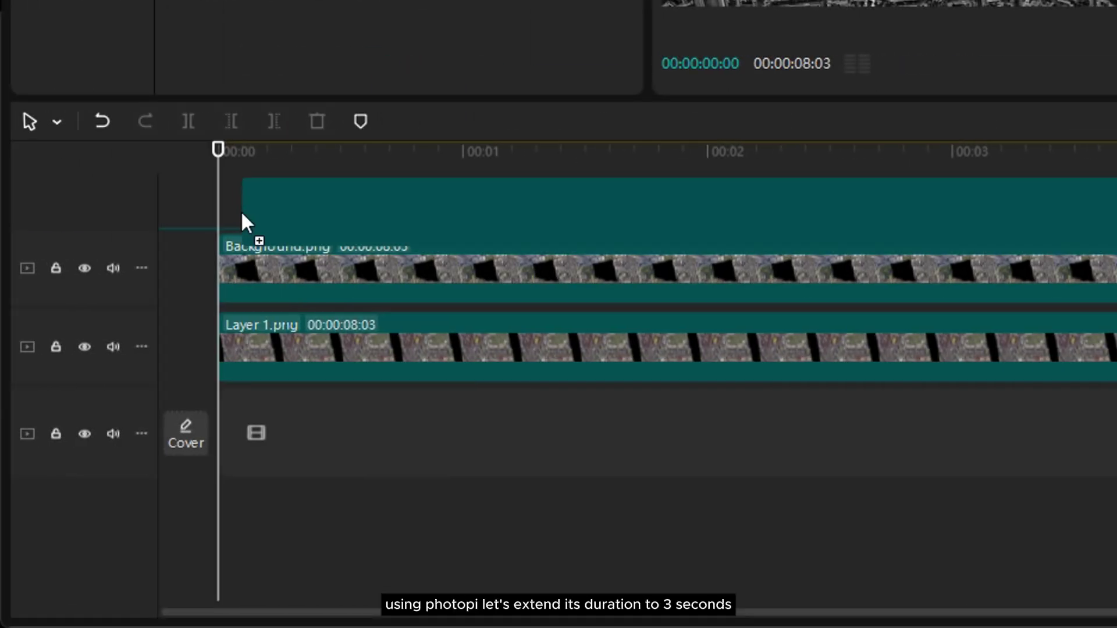
drag(242, 217, 217, 213)
drag(461, 254, 766, 541)
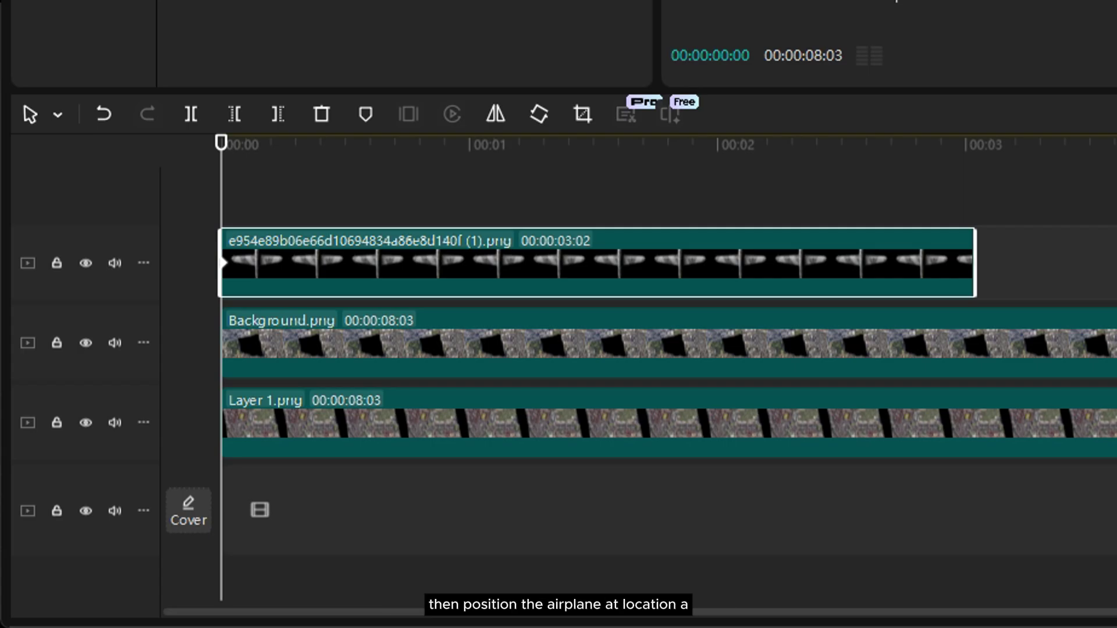
- Keyframe the airplane's position from below the map at the start to beyond its upper edge at 00:00:03:01, and play it back
drag(533, 372, 524, 627)
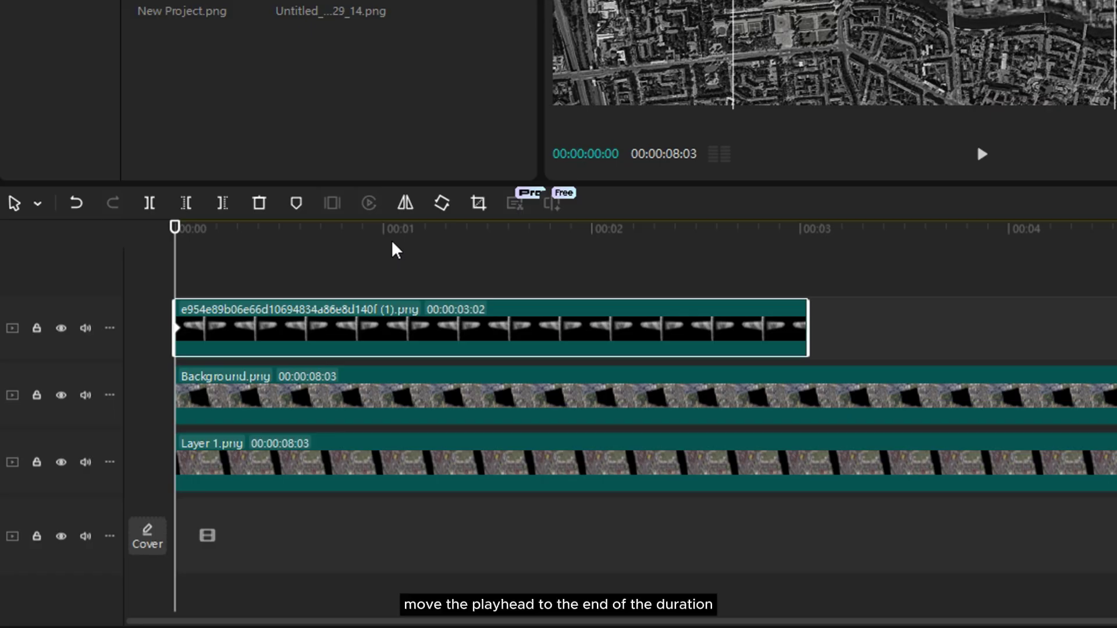
drag(391, 246, 803, 262)
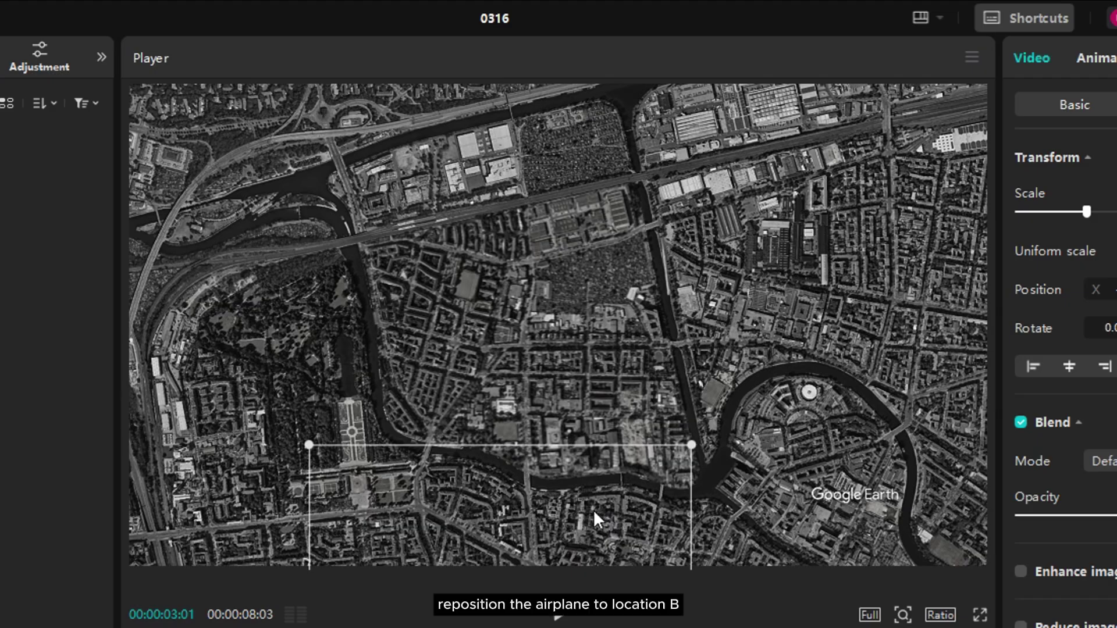
drag(593, 512, 594, 272)
drag(568, 484, 540, 82)
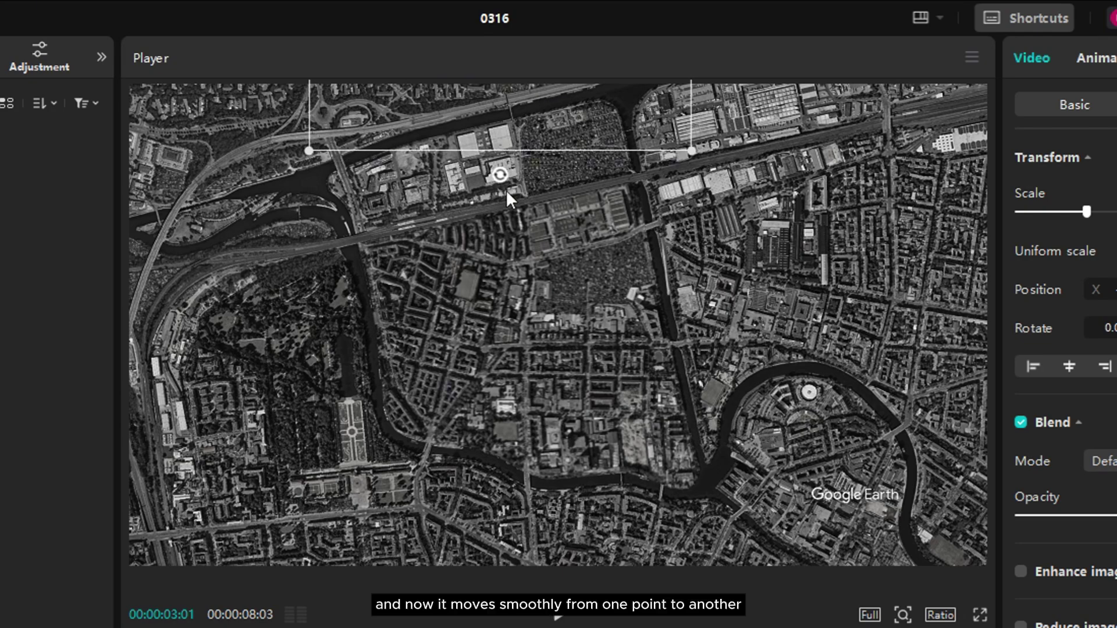
key(Home)
key(space)
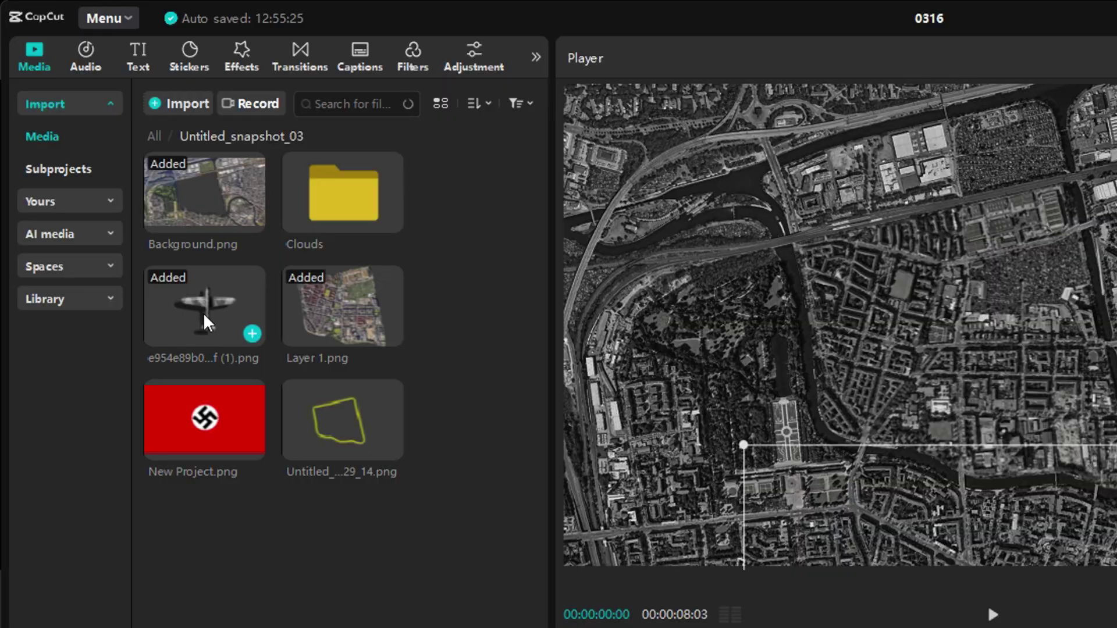
- Add a second airplane clip about 3 seconds long on a new track, shrink it, and place it over the map's western park area
mouse_move(204, 313)
mouse_down()
mouse_move(249, 593)
mouse_move(190, 267)
mouse_move(192, 305)
mouse_up()
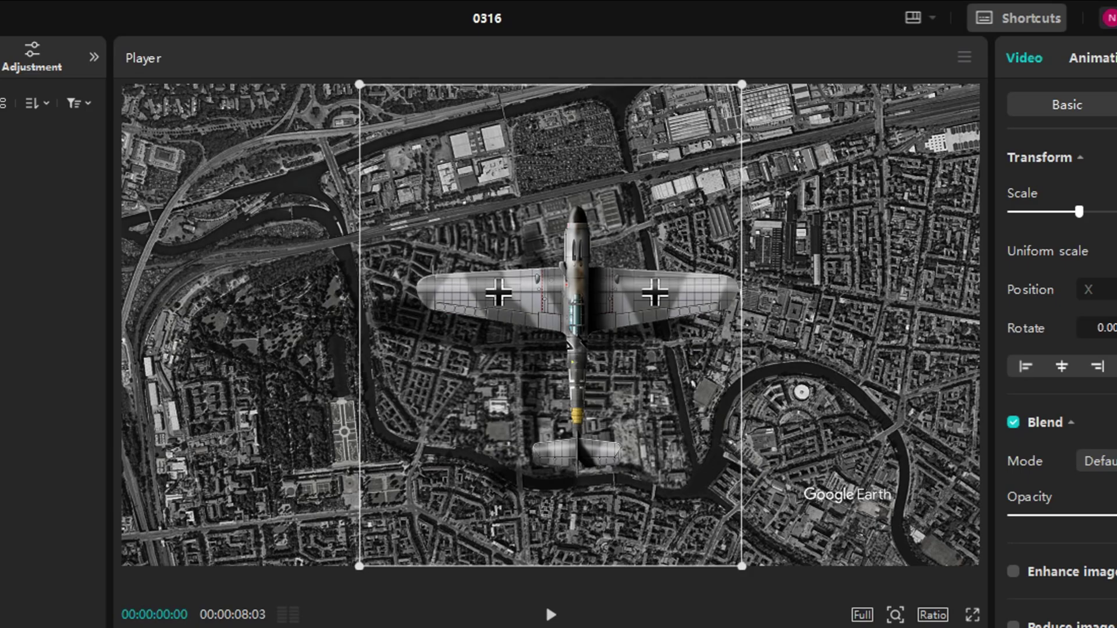
drag(536, 335, 329, 355)
drag(481, 179, 443, 217)
drag(360, 344, 332, 398)
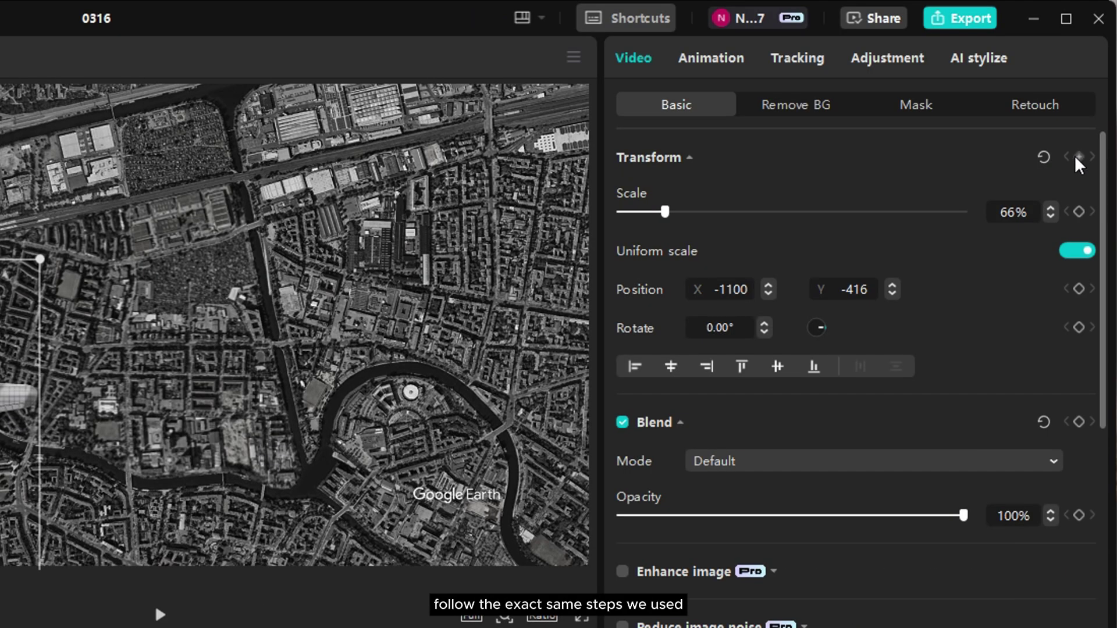
- Keyframe the escort plane's position from below the map at the start to beyond its upper edge at 00:00:03:01
click(1074, 156)
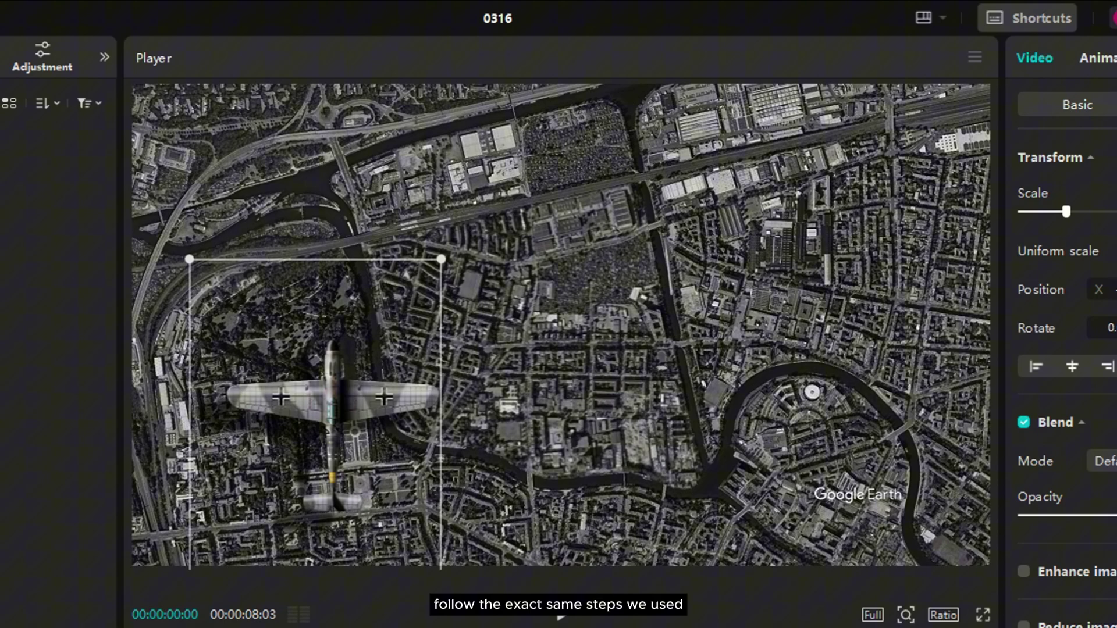
drag(342, 375, 388, 575)
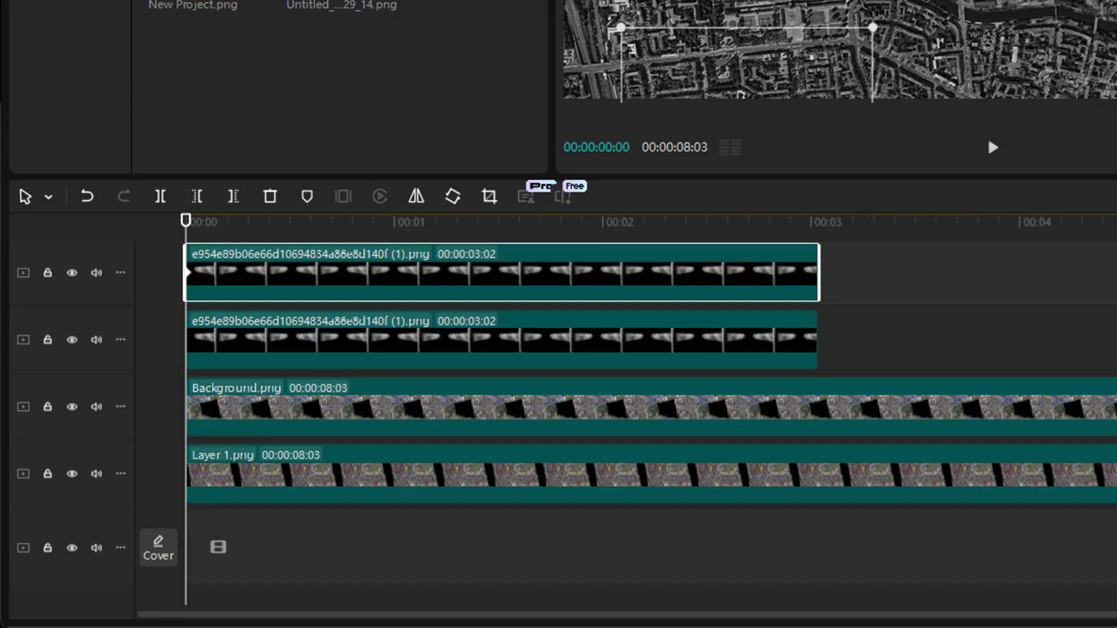
click(811, 236)
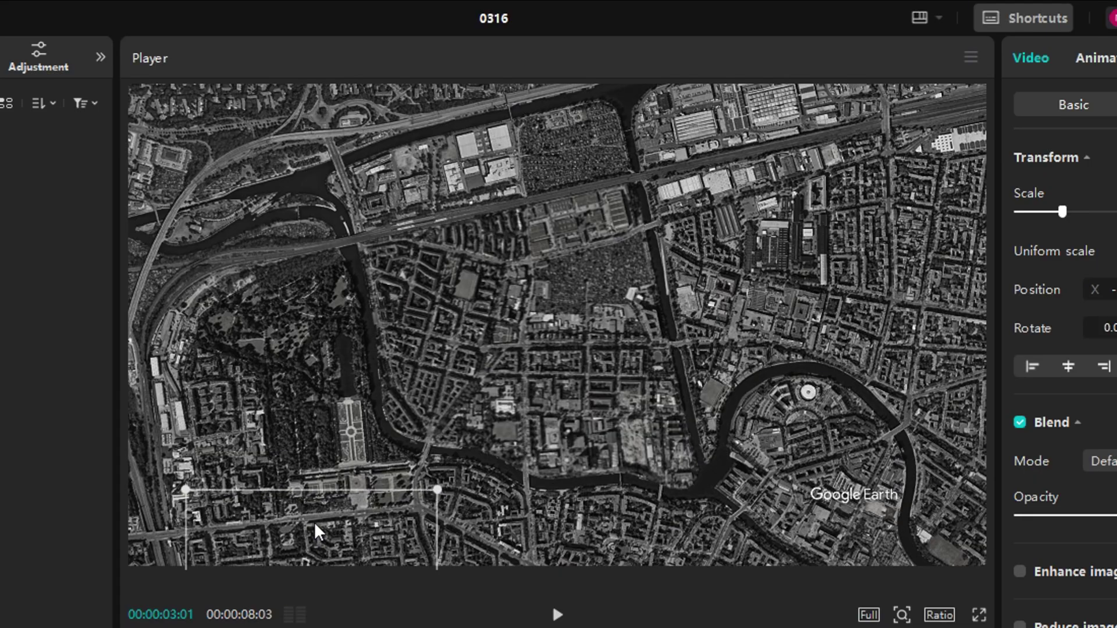
drag(314, 522, 392, 75)
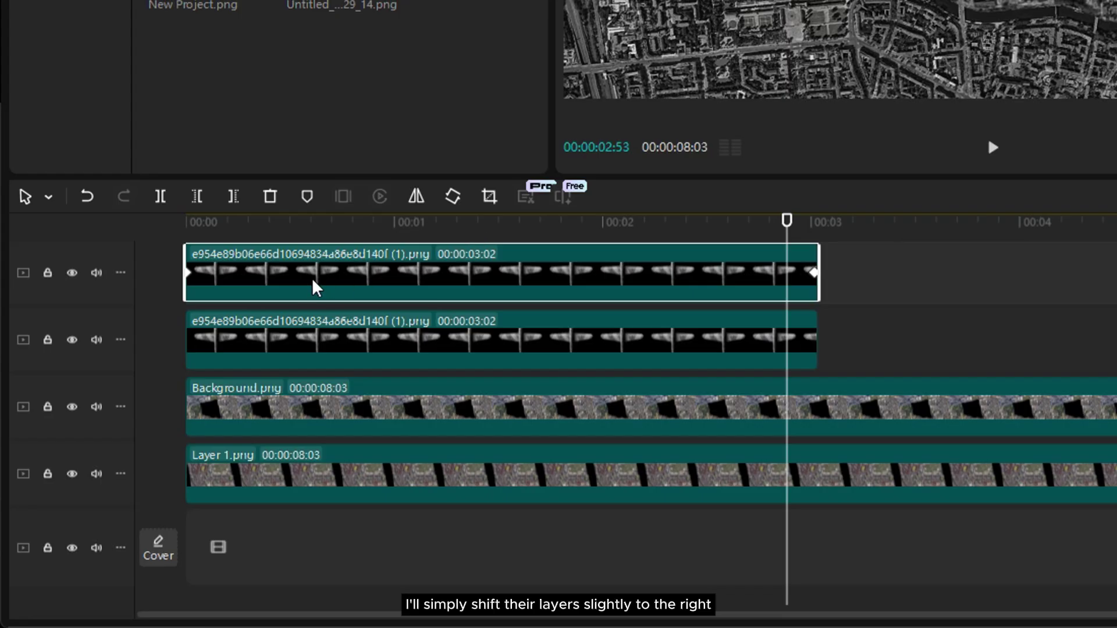
- Delay the escort plane clip by about half a second so it trails the main airplane, and play the animation
drag(312, 281, 424, 268)
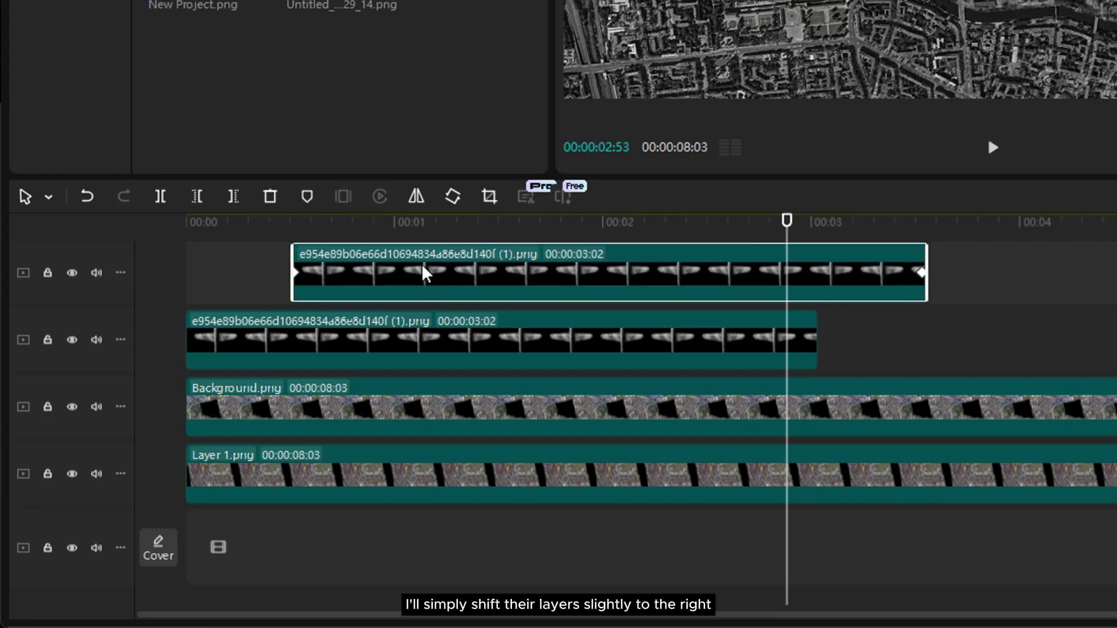
click(215, 221)
key(space)
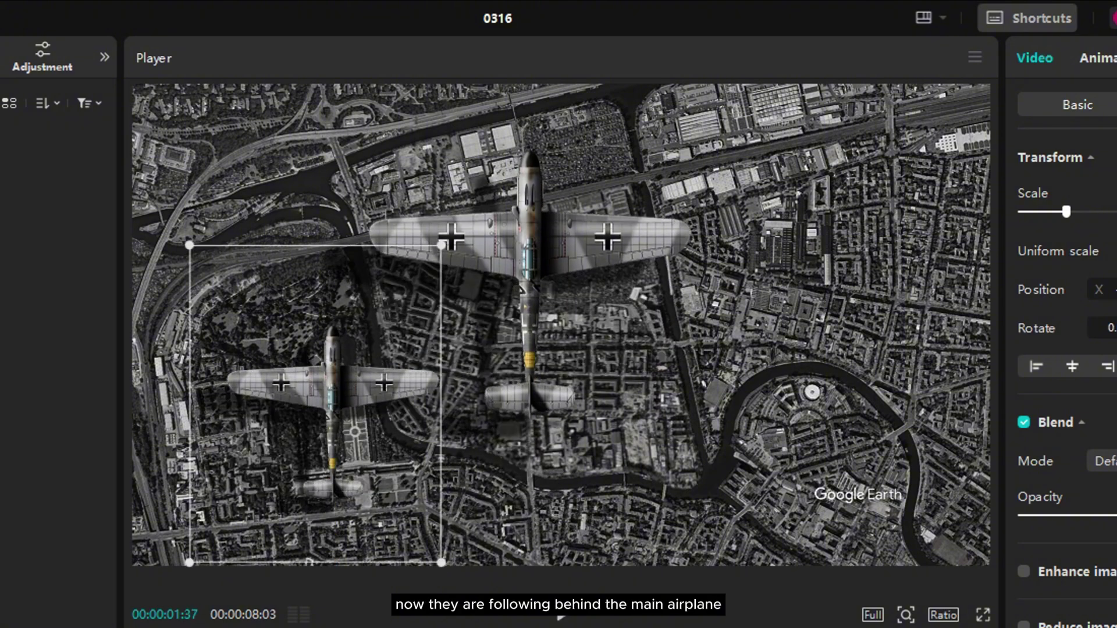
key(Home)
key(space)
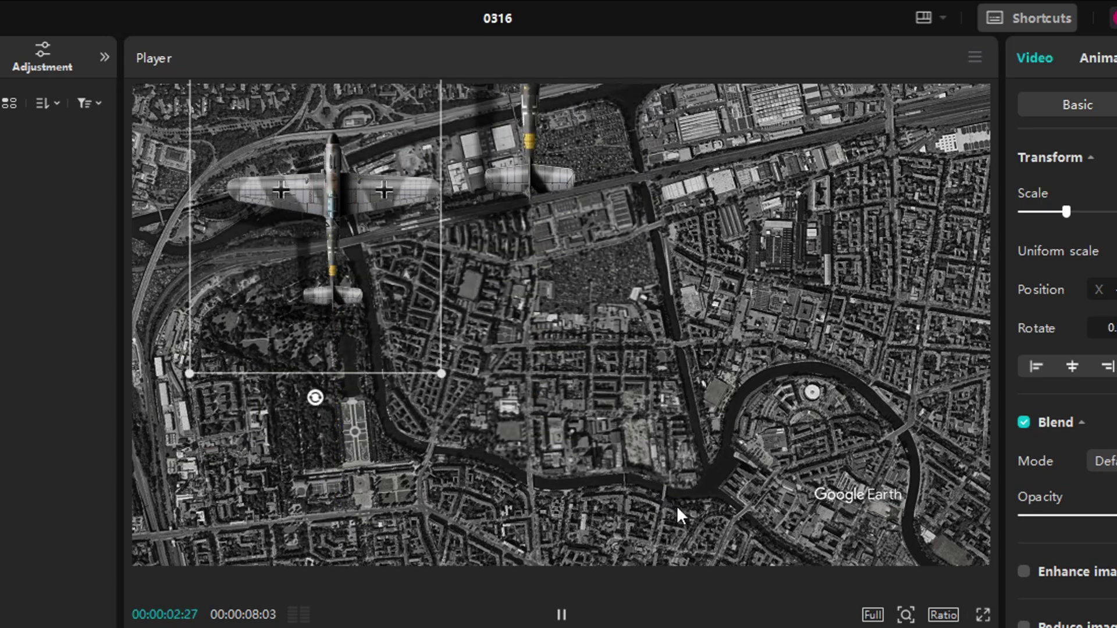
key(space)
- Convert the escort plane clip and the main airplane clip each into a separate compound clip
right_click(528, 344)
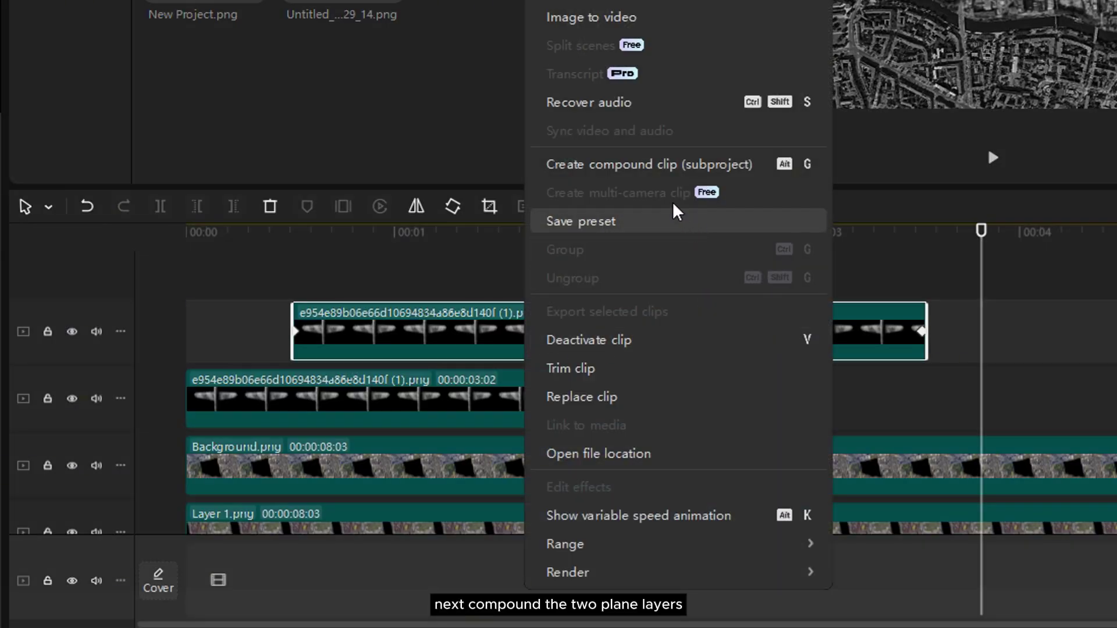
click(640, 165)
click(513, 410)
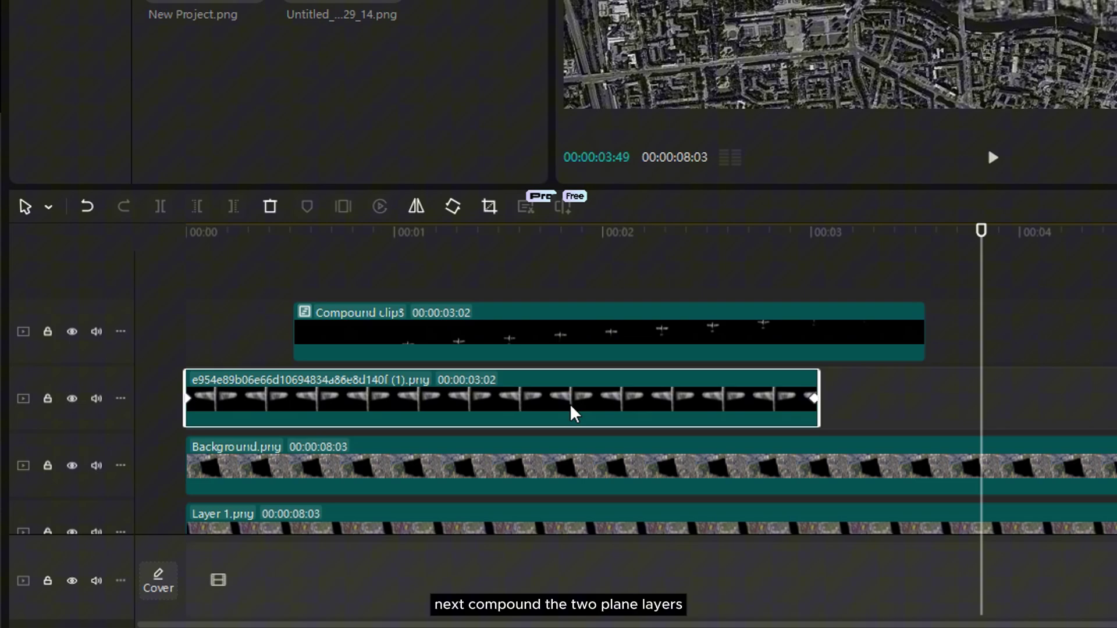
right_click(574, 413)
click(687, 158)
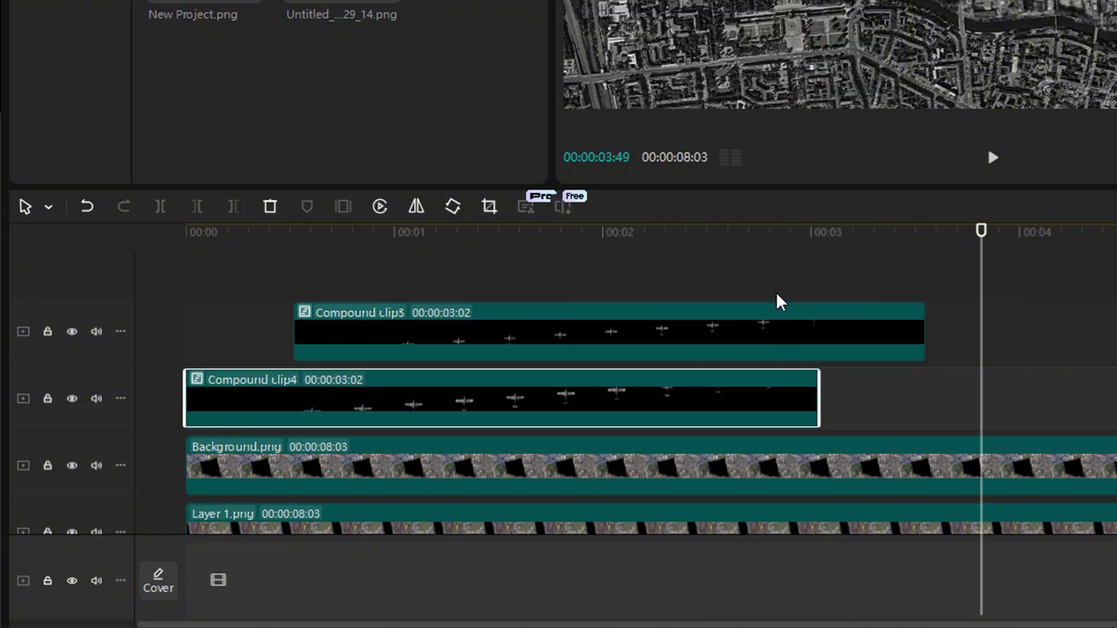
- Duplicate the escort compound clip at its start time, move the copy to X 1865 on the main airplane's other side, and play it back
drag(785, 241, 294, 262)
click(303, 308)
key(ctrl+c)
key(ctrl+v)
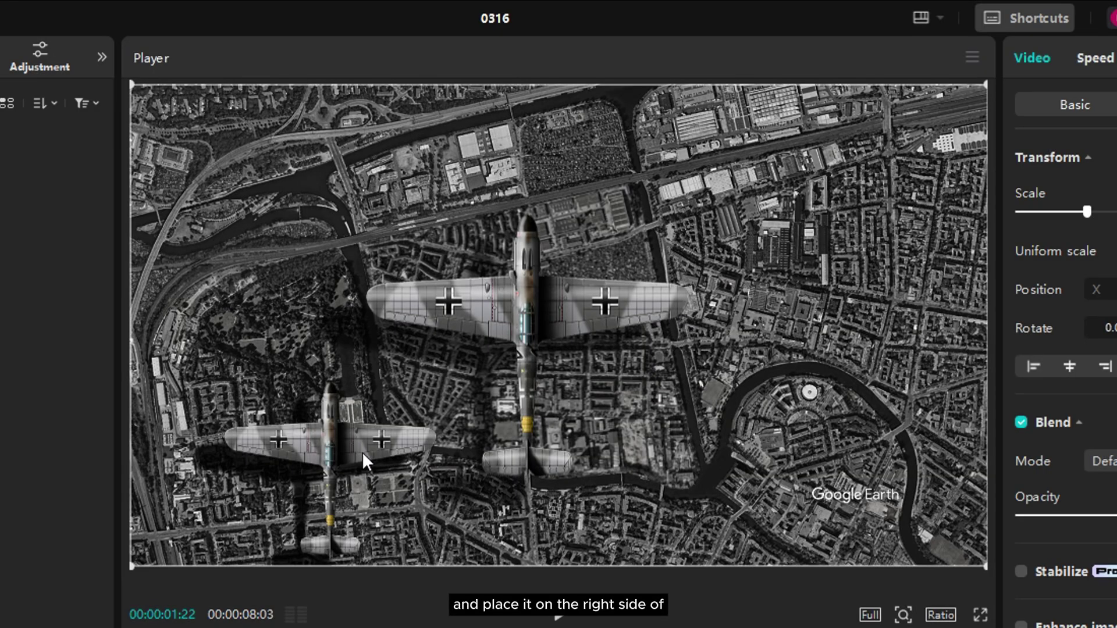
drag(361, 455, 763, 448)
key(Home)
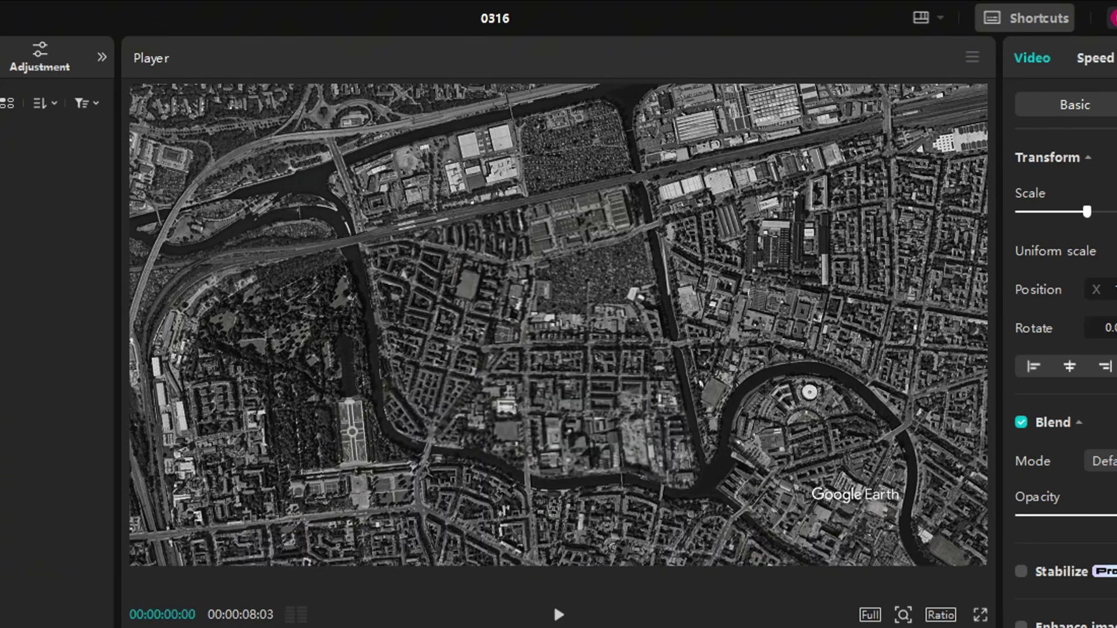
key(space)
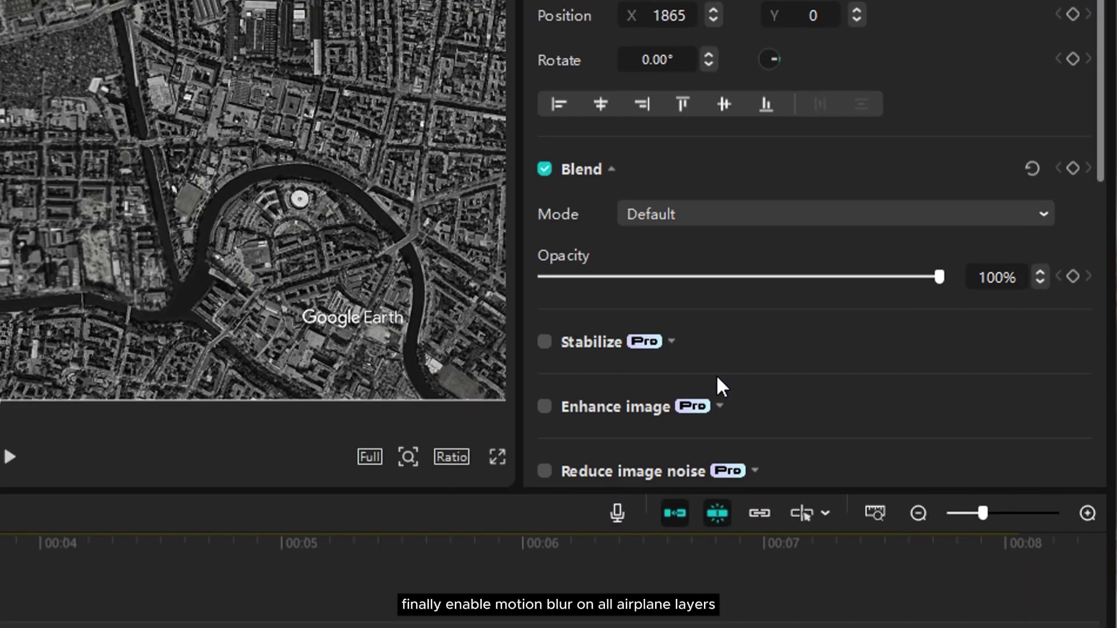
- Enable motion blur on the airplane compound clips with Blur set to 50, and play the result
scroll(718, 382, down, 10)
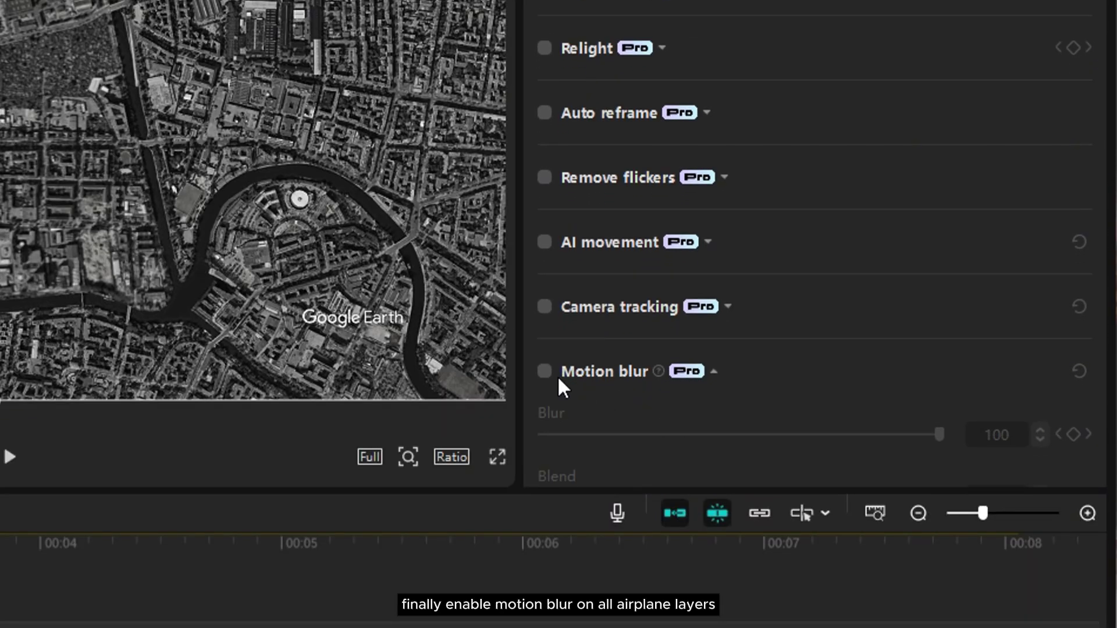
click(546, 374)
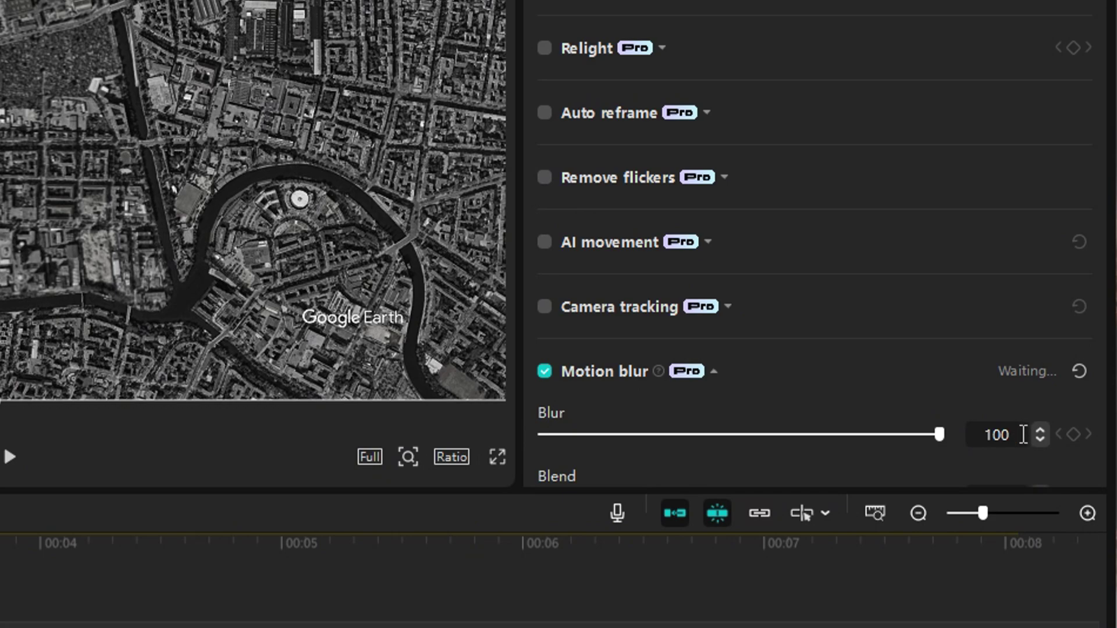
scroll(980, 403, down, 3)
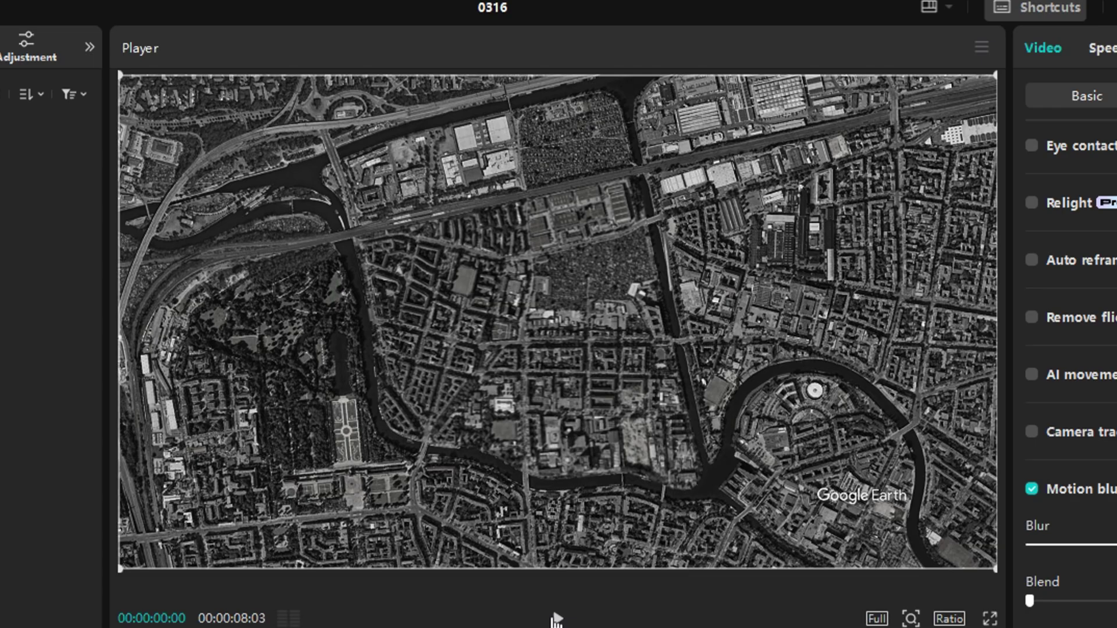
click(10, 456)
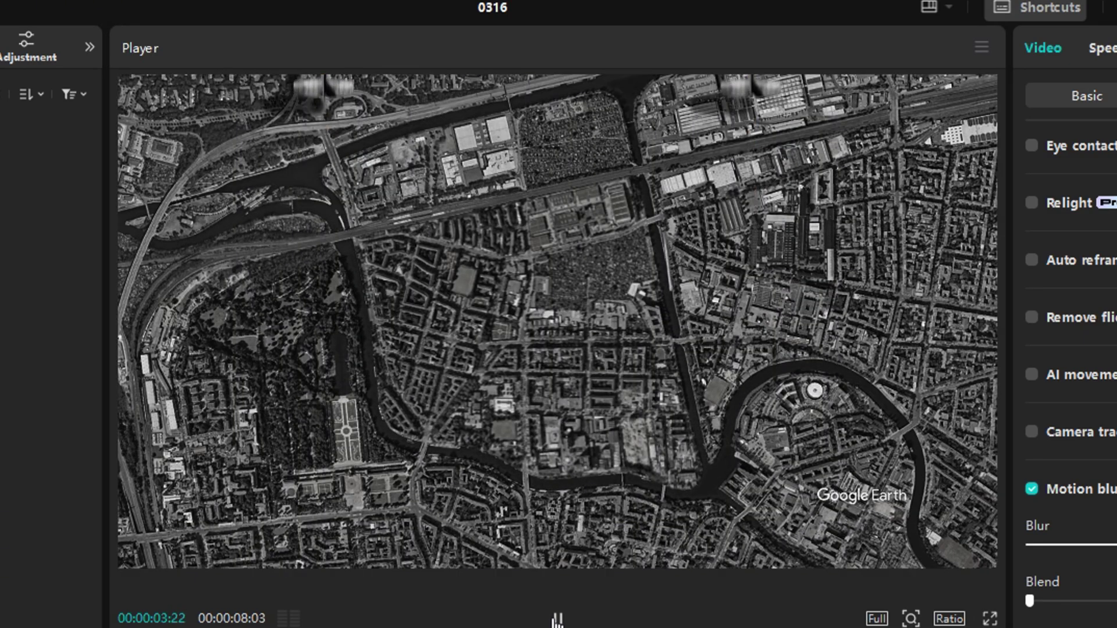
- Place the flag image New Project.png on the timeline at 00:00:02:03, layered between Background.png and Layer 1.png, scaled to 68%
click(557, 620)
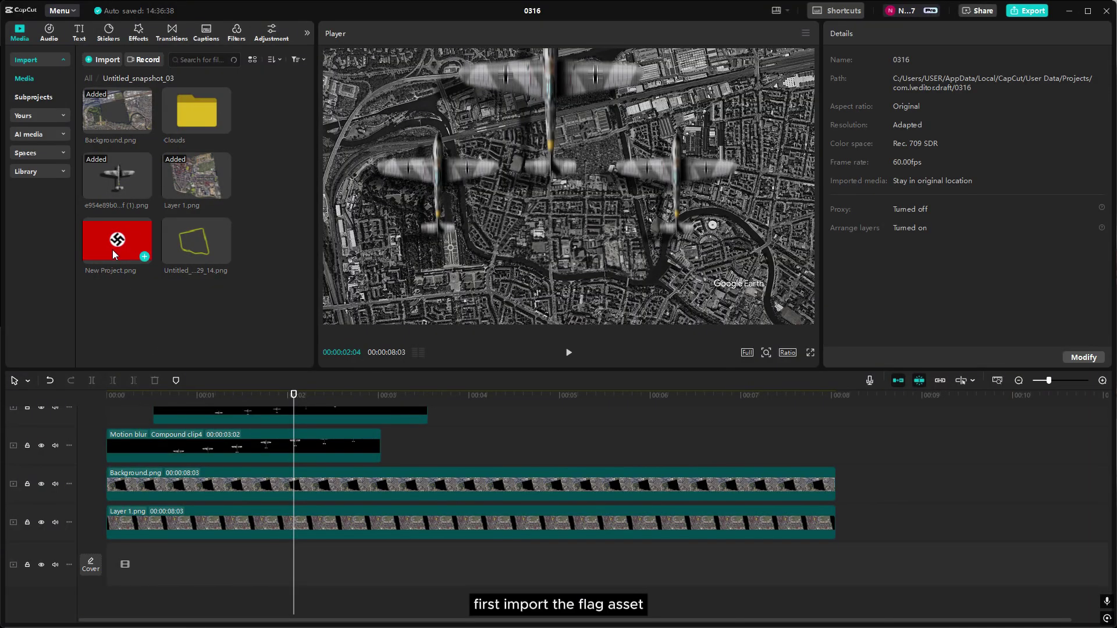
drag(118, 245, 275, 504)
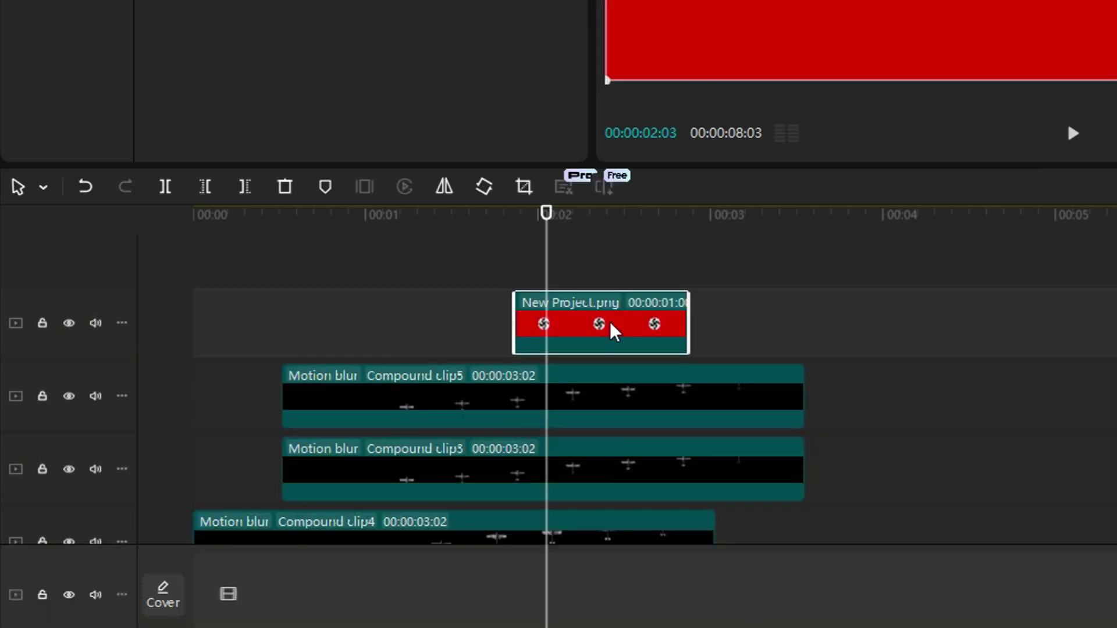
drag(324, 455, 317, 482)
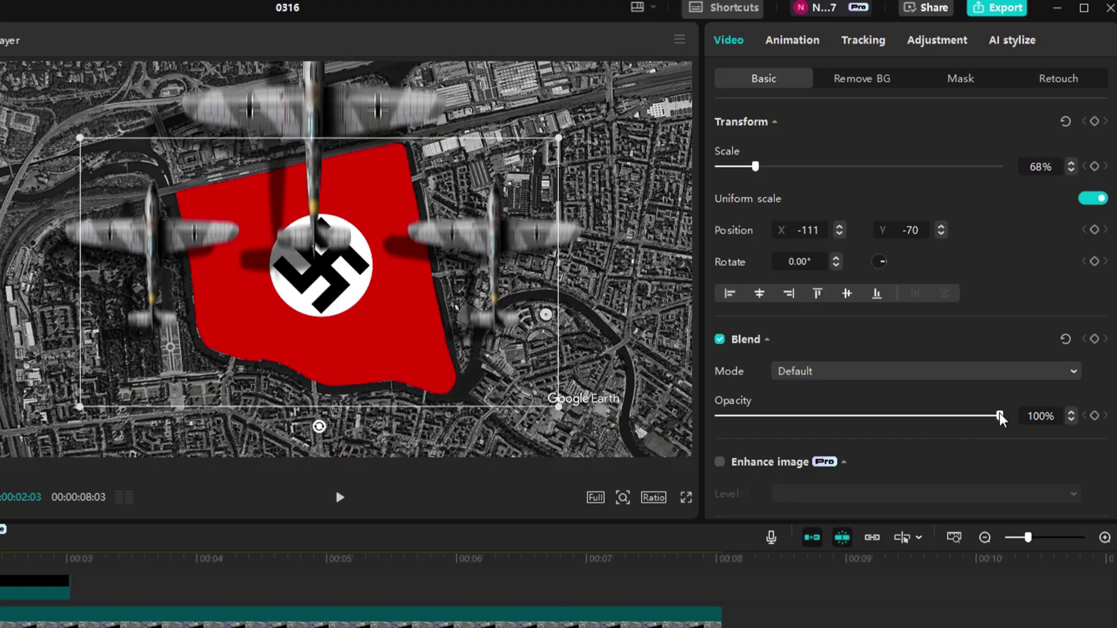
- Lower the flag clip's opacity so the map shows through, and give it a Fade In animation lasting 1 second
drag(1000, 417, 833, 416)
click(793, 39)
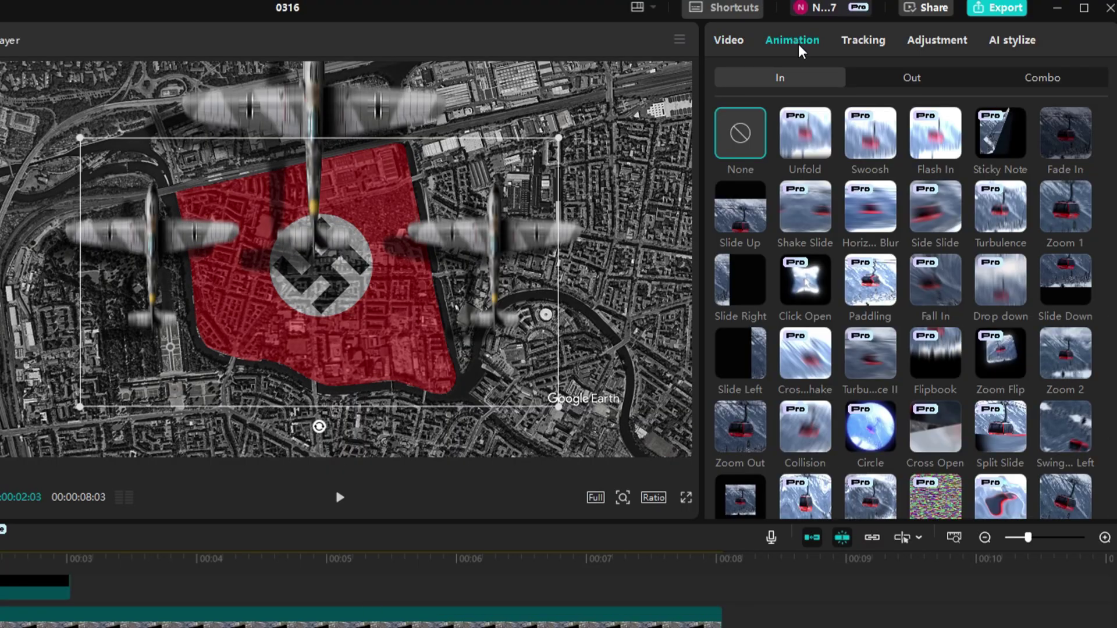
click(1060, 127)
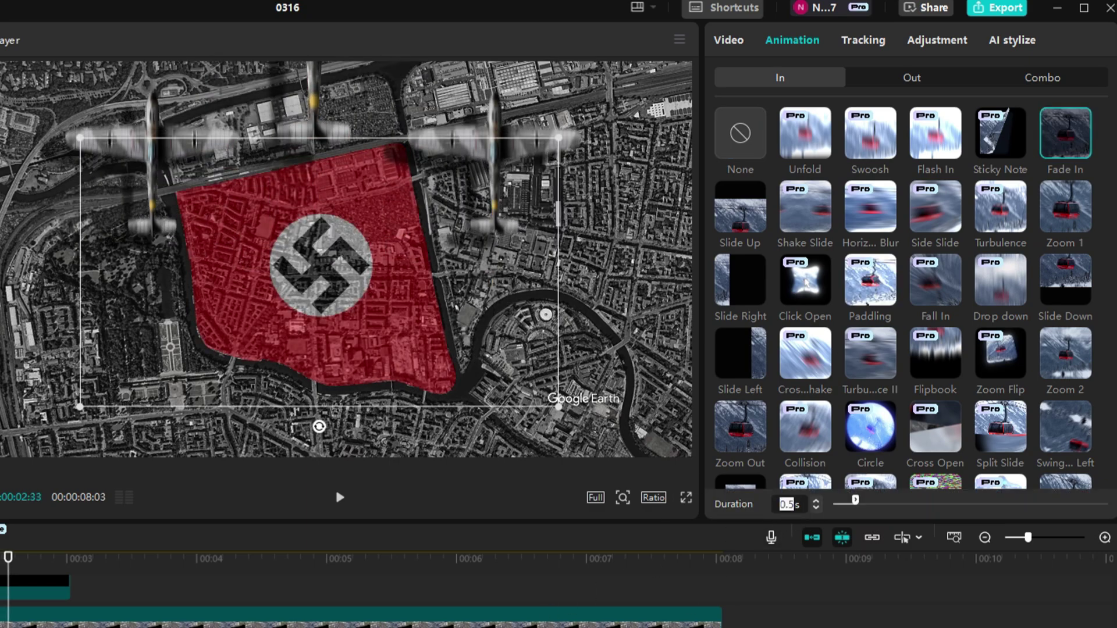
text(1s)
key(Return)
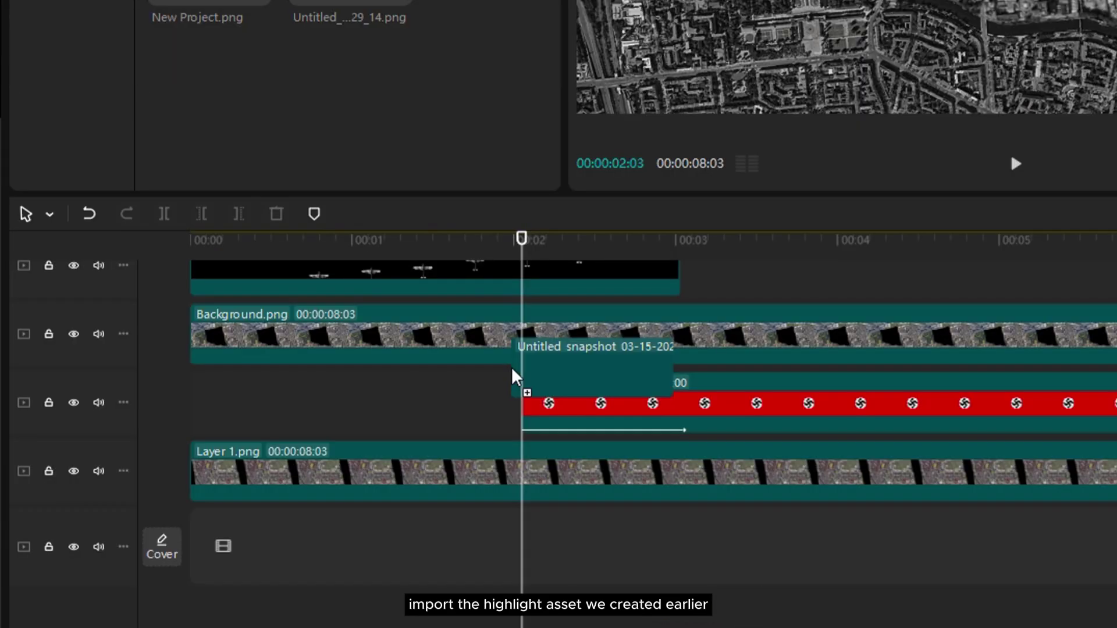
- Add the yellow outline image at 00:00:02:03 on a layer above Background.png, running for 6 seconds
drag(512, 370, 559, 387)
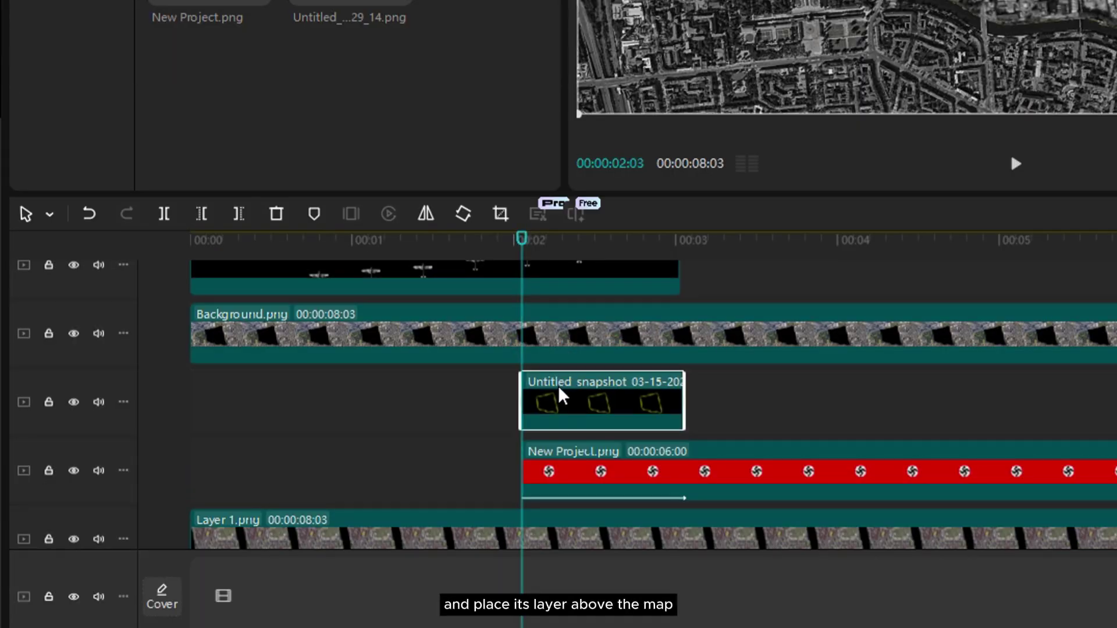
drag(718, 394, 749, 344)
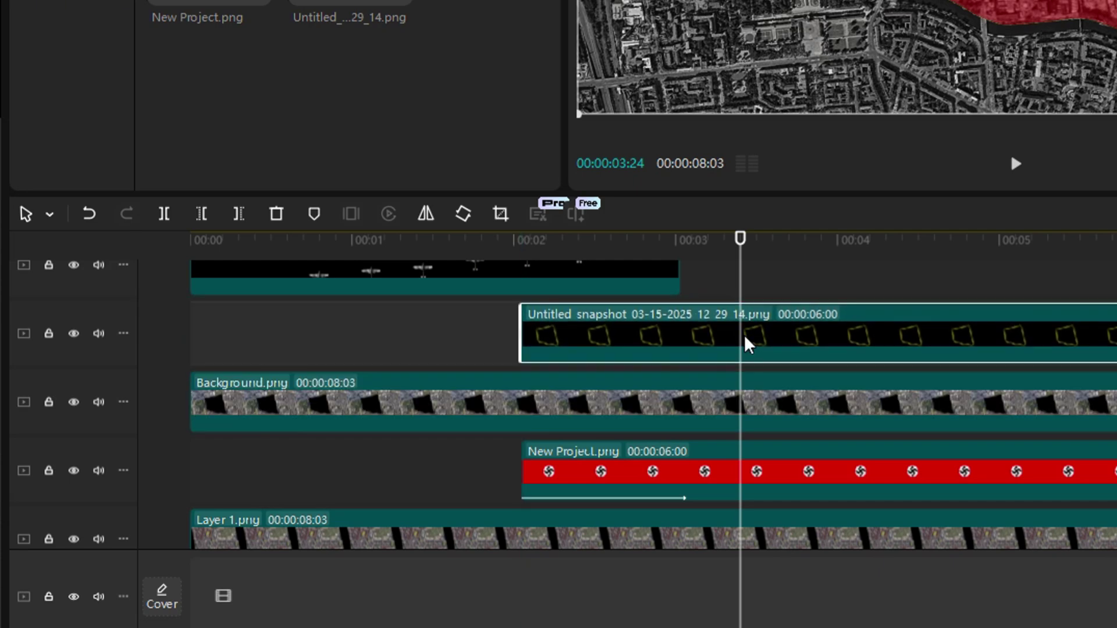
drag(740, 280, 641, 343)
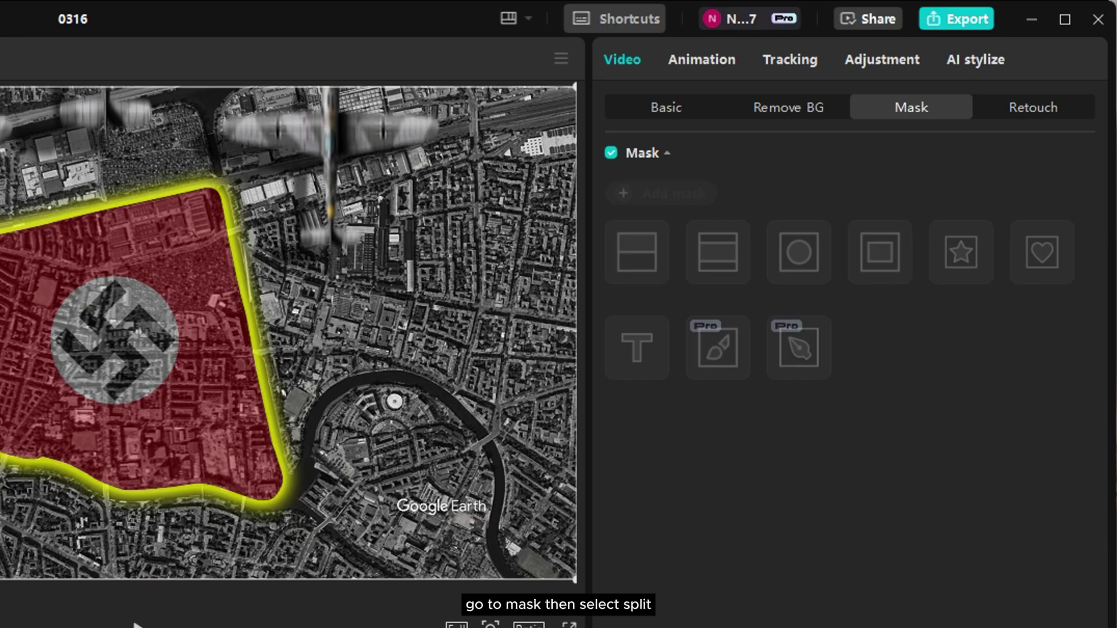
- Apply a Split mask to the yellow outline clip, rotated to -90° at X -43
click(626, 194)
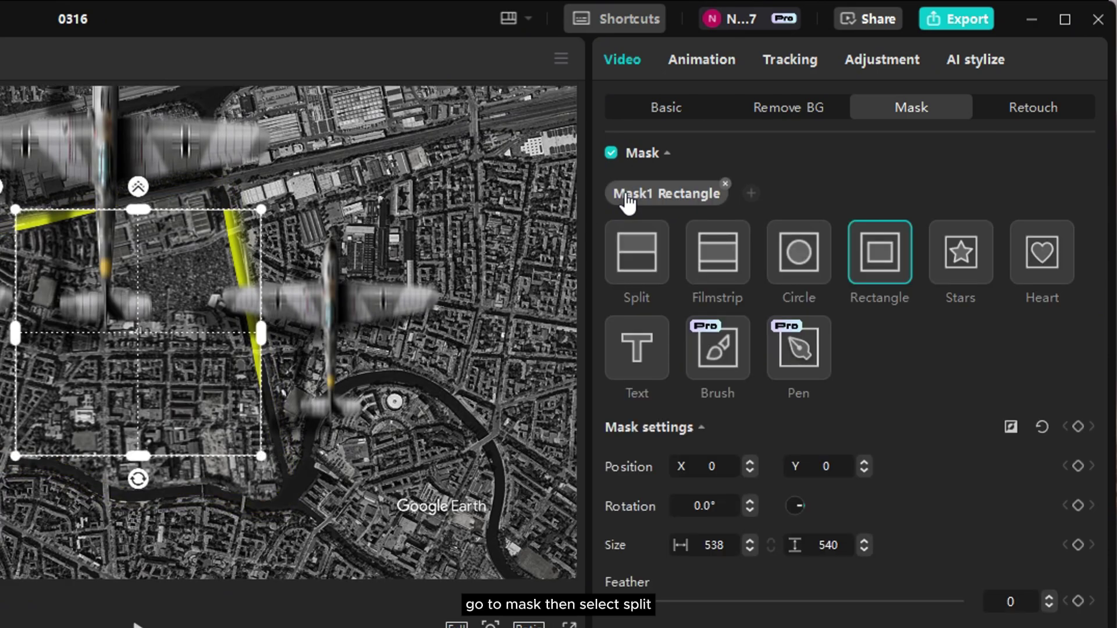
click(643, 257)
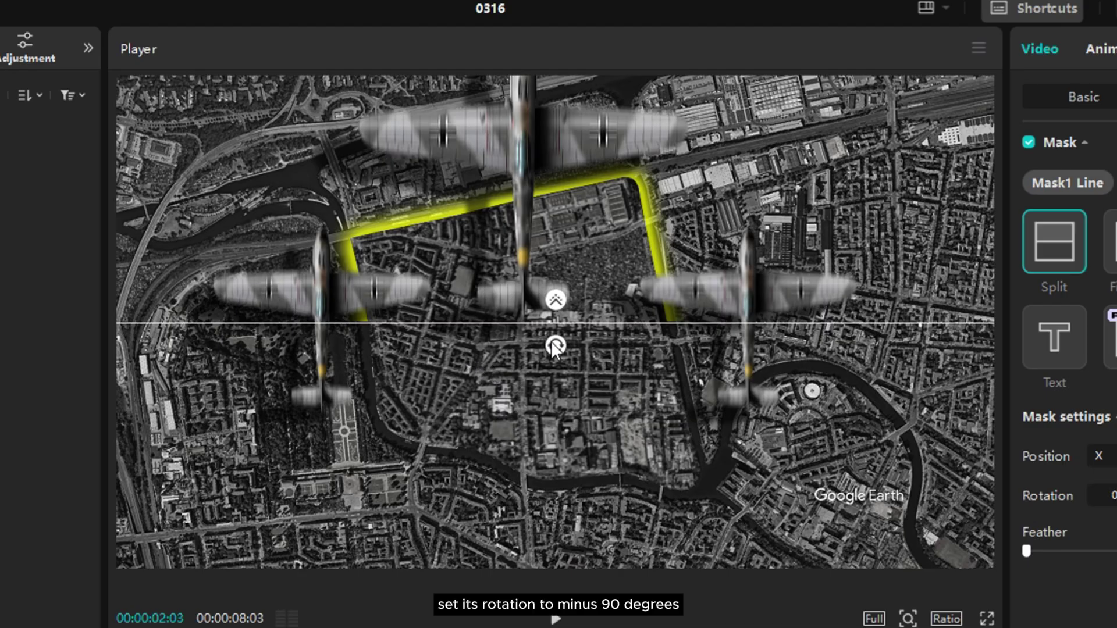
drag(553, 344, 628, 327)
drag(550, 356, 522, 357)
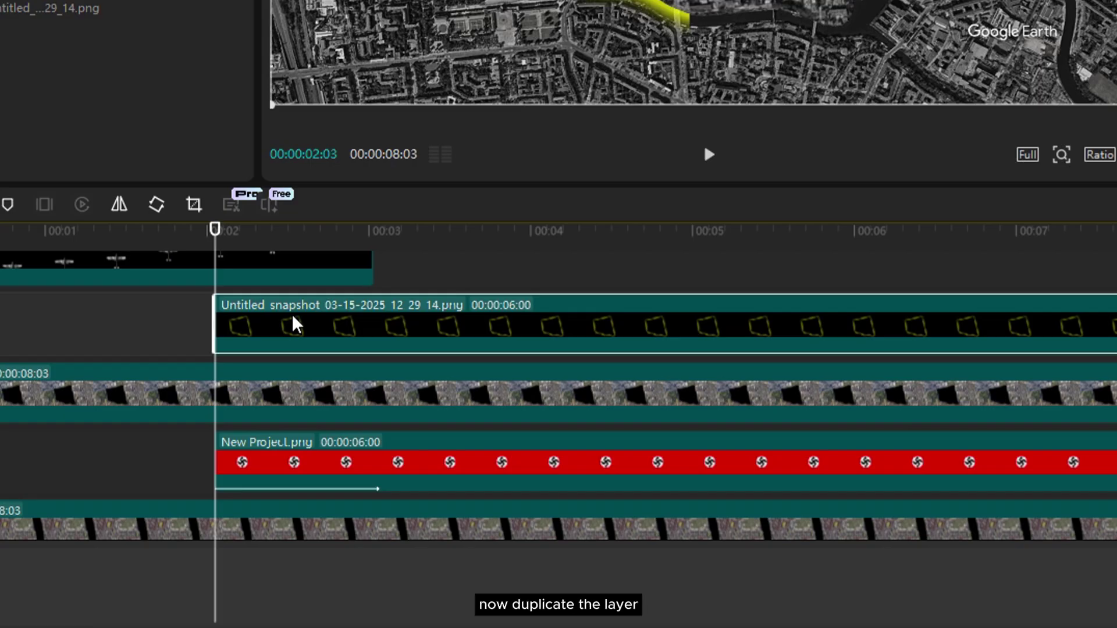
- Duplicate the outline clip at its start time and invert the Split mask on the copy
key(ctrl+v)
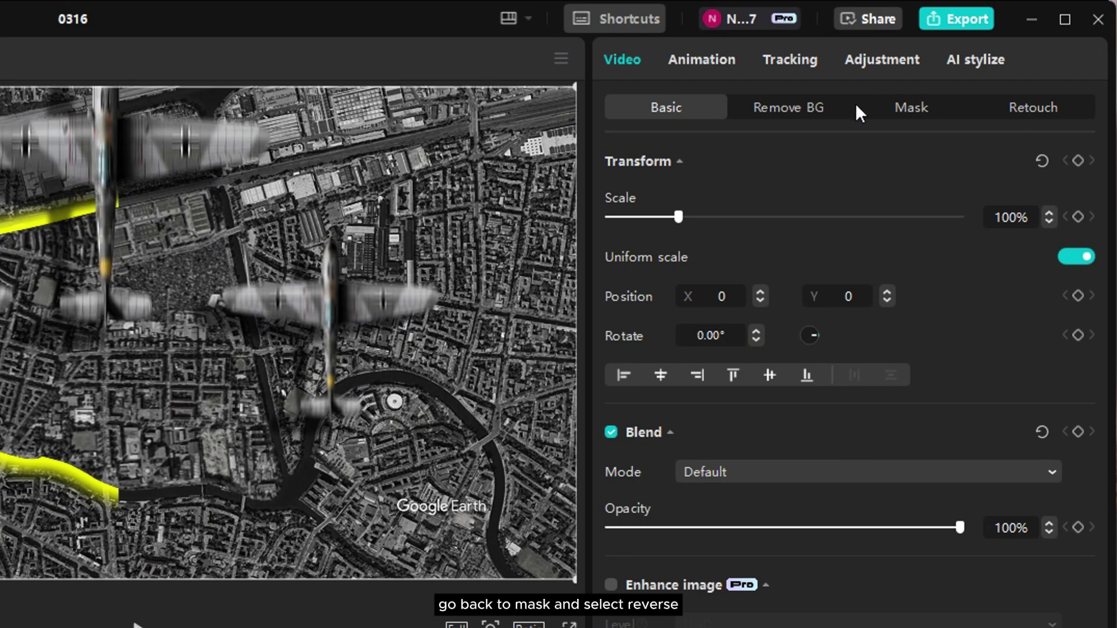
click(910, 111)
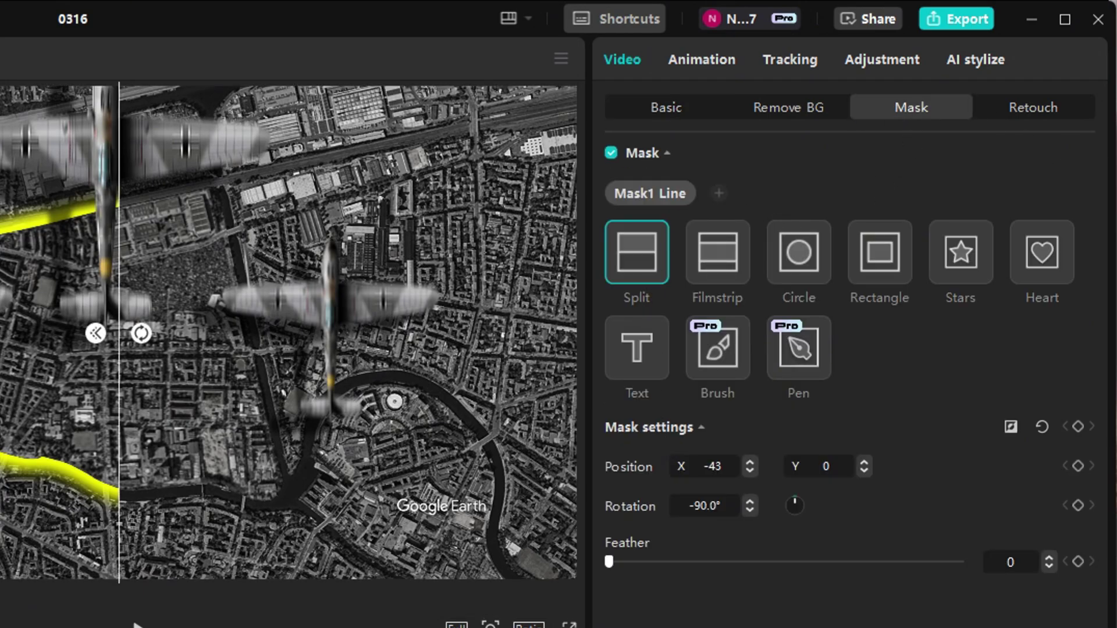
click(1011, 428)
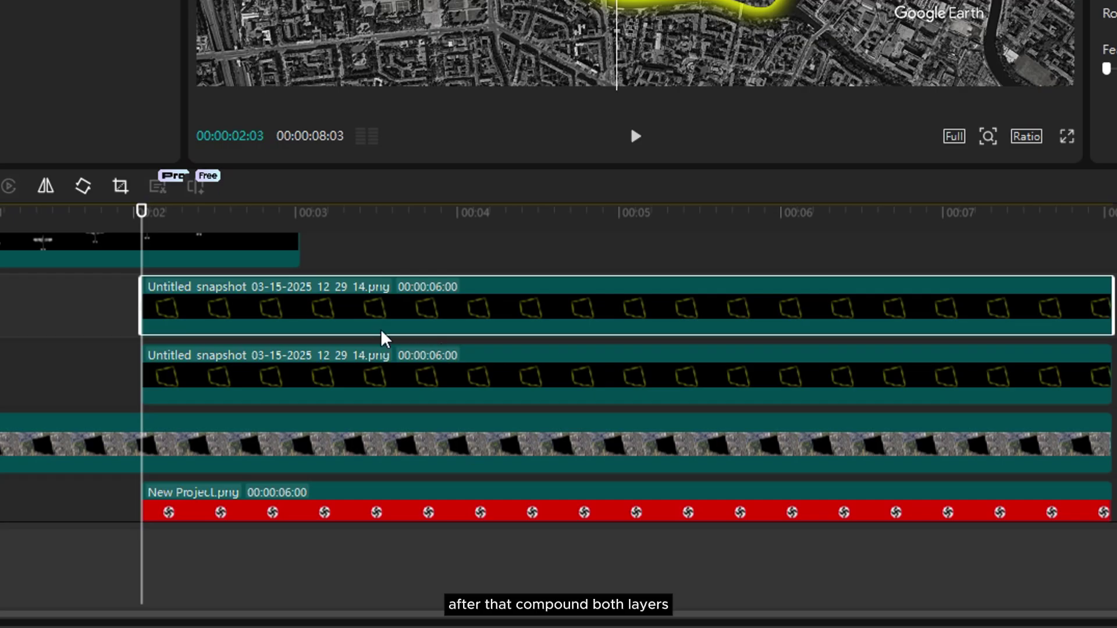
- Convert the two outline clips each into a separate compound clip
right_click(382, 332)
click(456, 158)
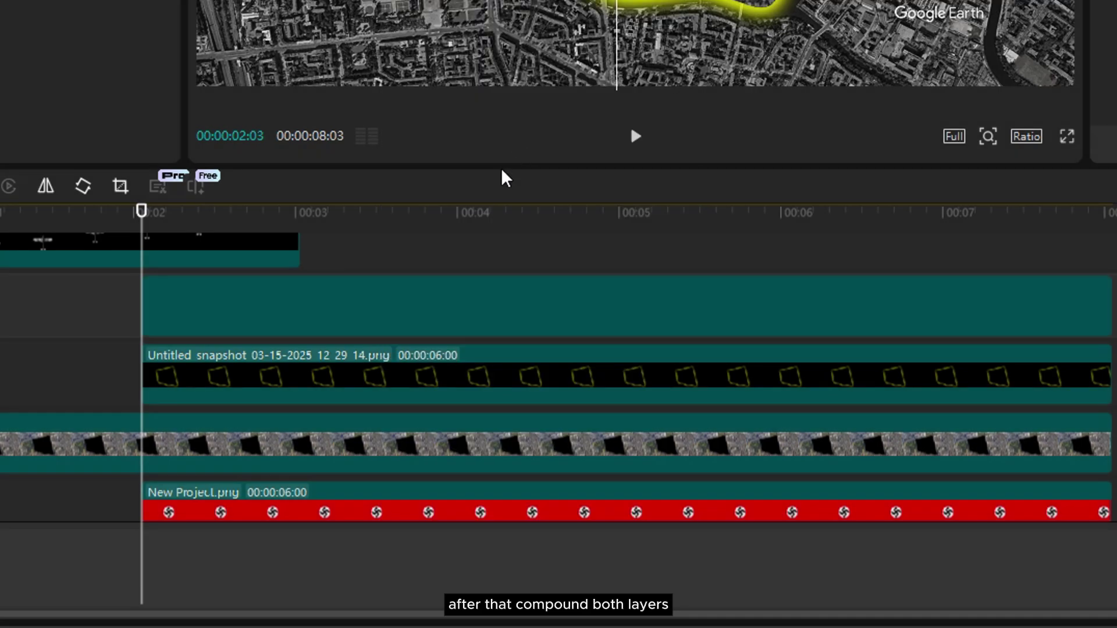
click(362, 374)
right_click(362, 375)
click(524, 145)
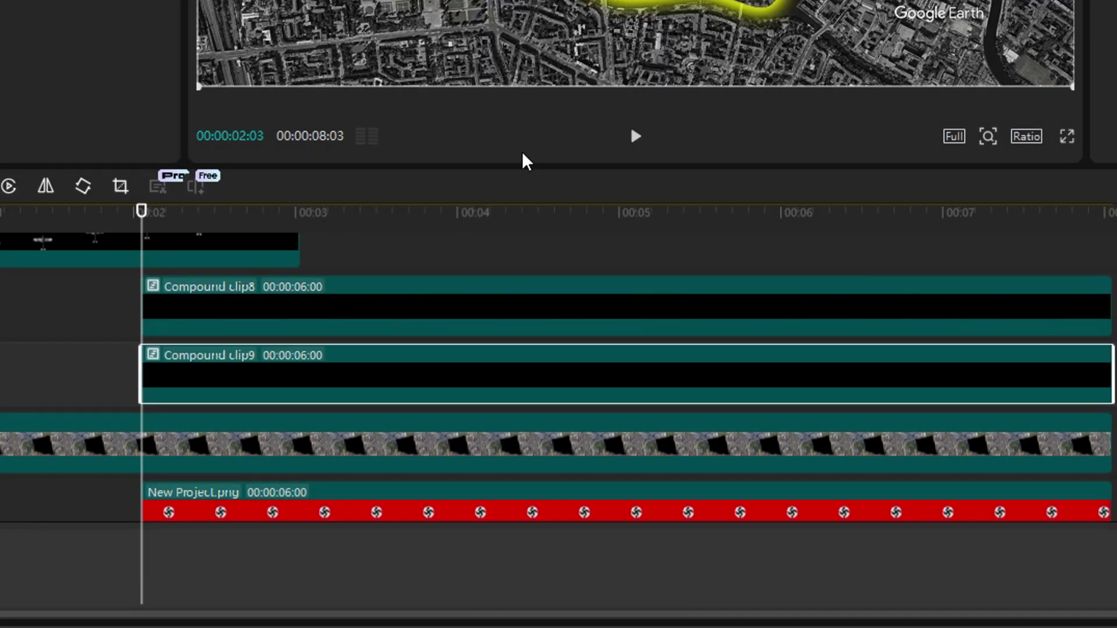
- Add a Split mask at X -40 to the lower outline compound clip, keyframing its rotation from 90° at 00:00:02:03 to 270° at 00:00:02:33
scroll(372, 330, down, 1)
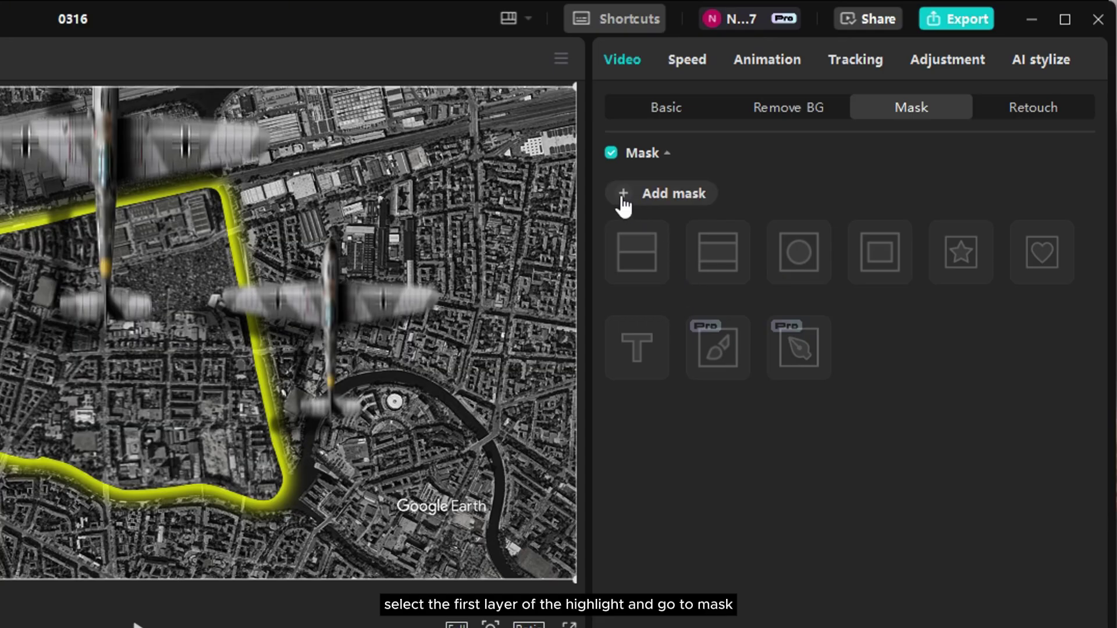
click(624, 199)
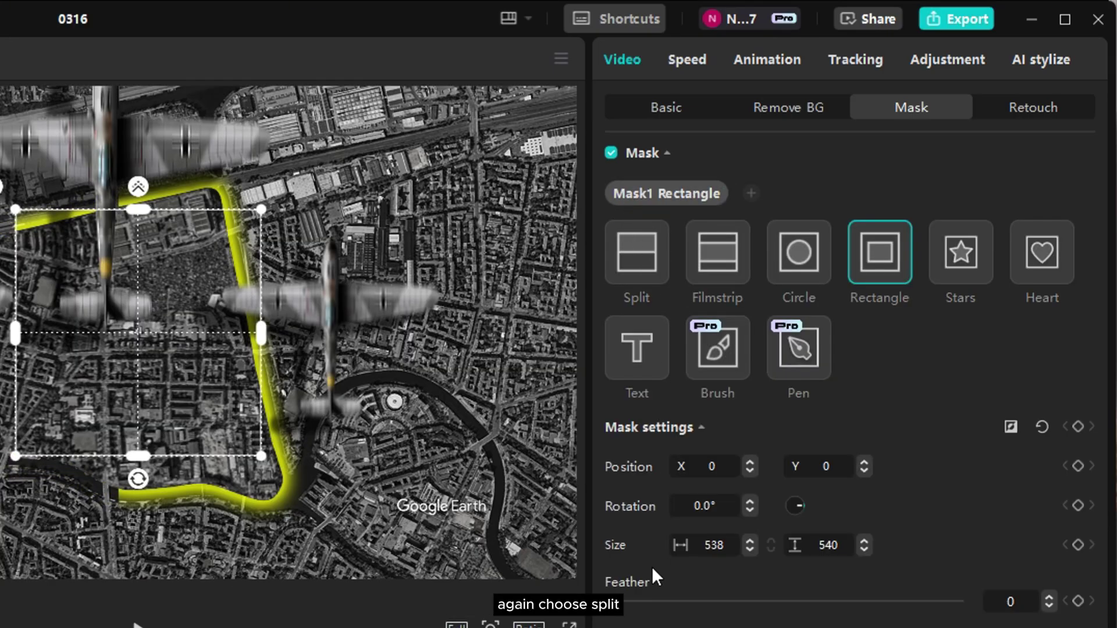
click(641, 261)
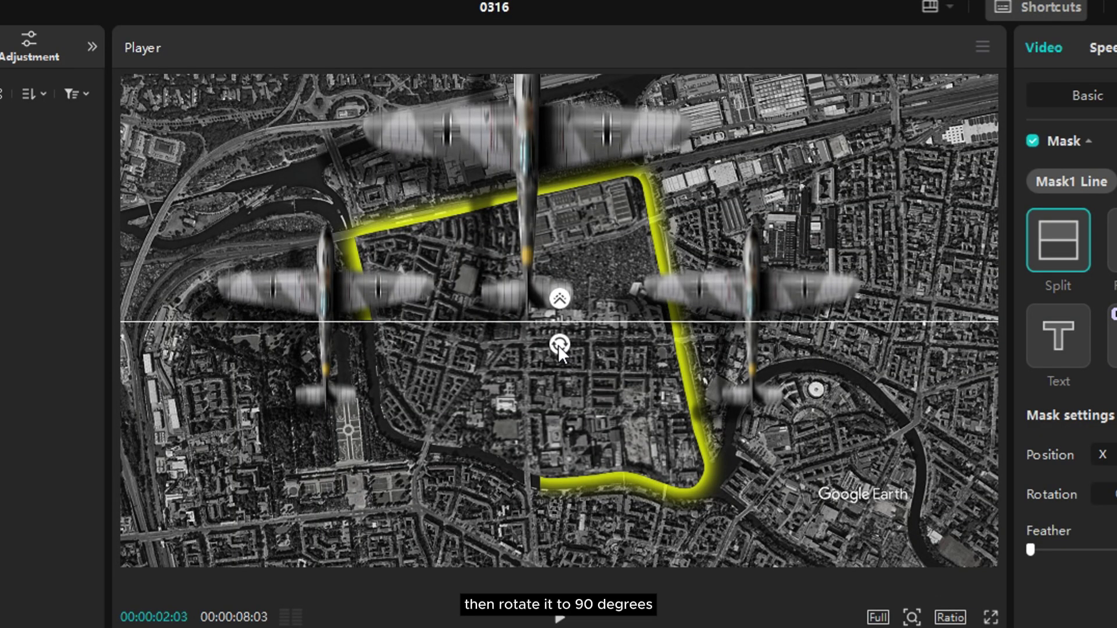
drag(558, 344, 562, 320)
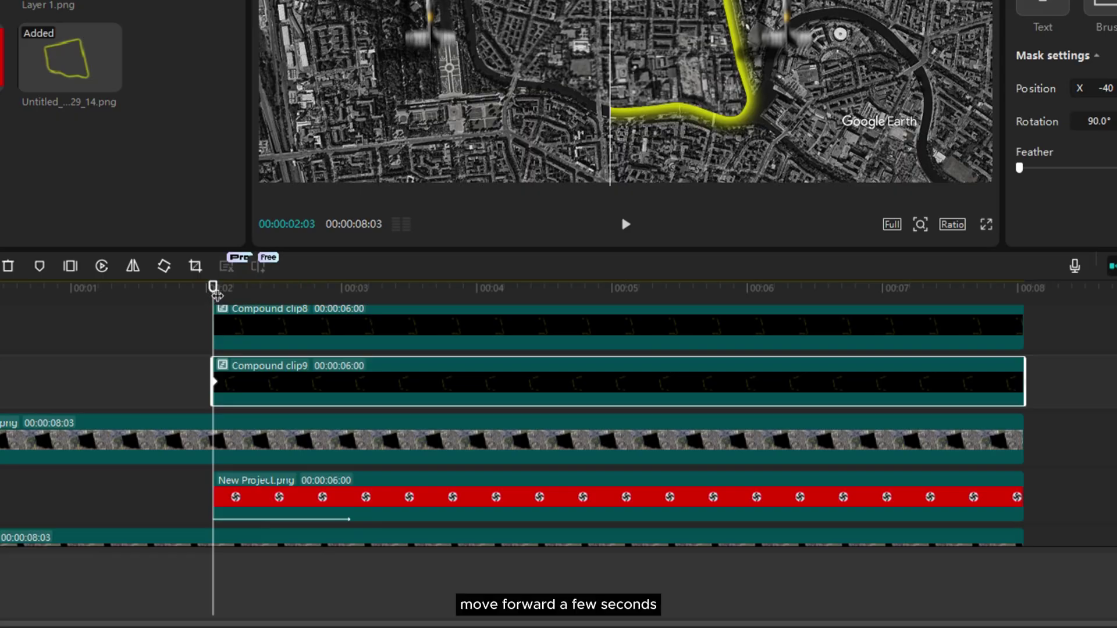
drag(213, 294, 280, 298)
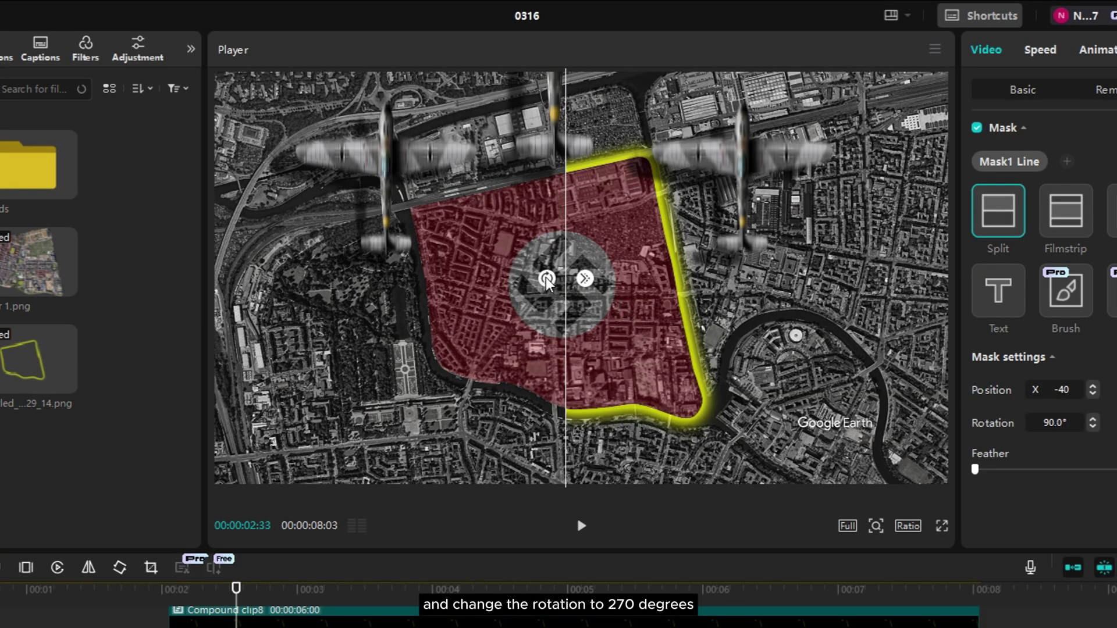
drag(547, 278, 628, 284)
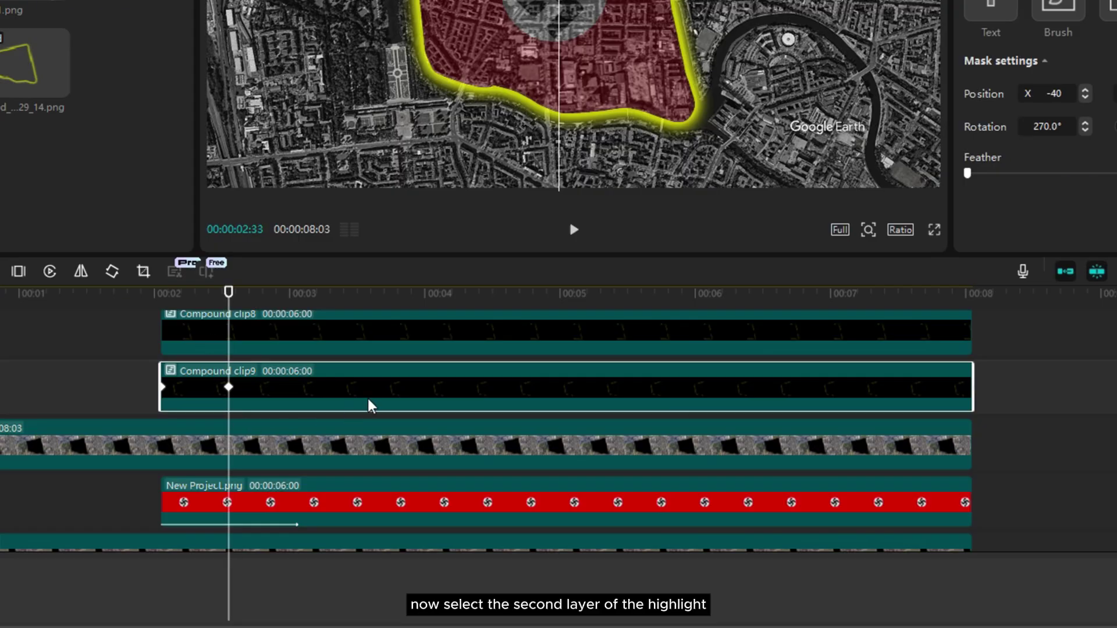
- Add a Split mask at X -43 to the upper outline compound clip, keyframing its rotation from -90° at 00:00:02:33 to 90° at 00:00:03:04
click(289, 342)
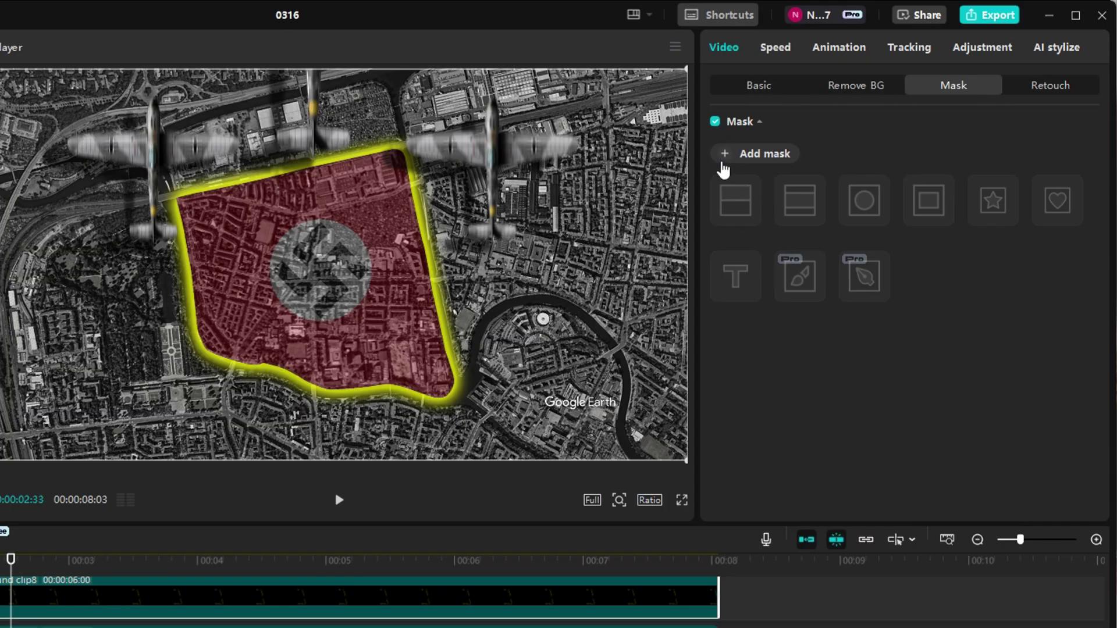
click(722, 164)
click(739, 214)
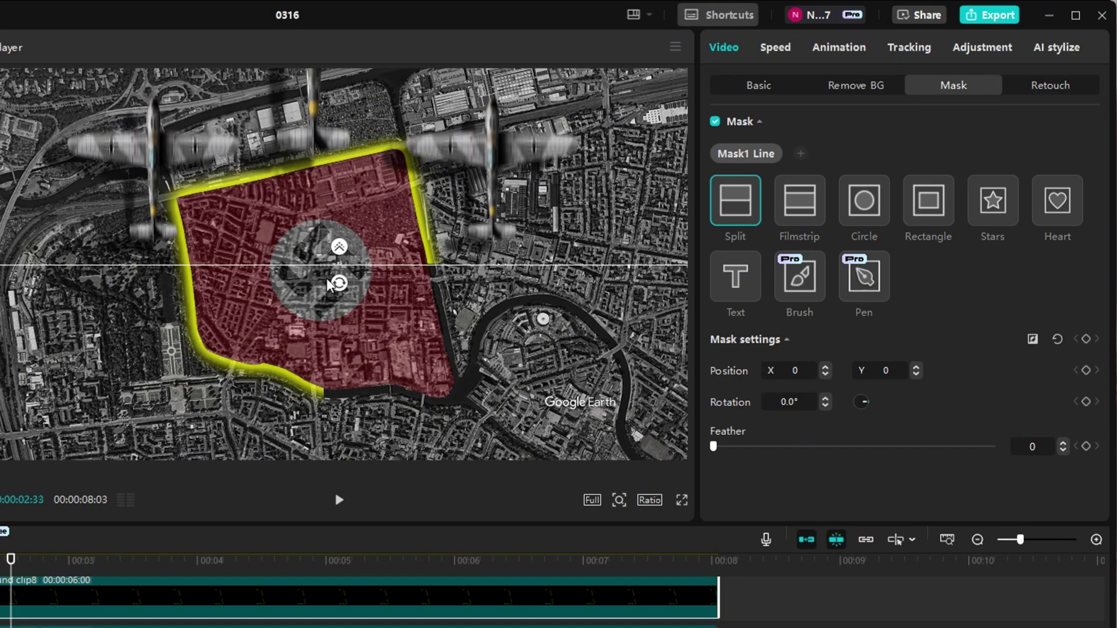
drag(330, 284, 348, 307)
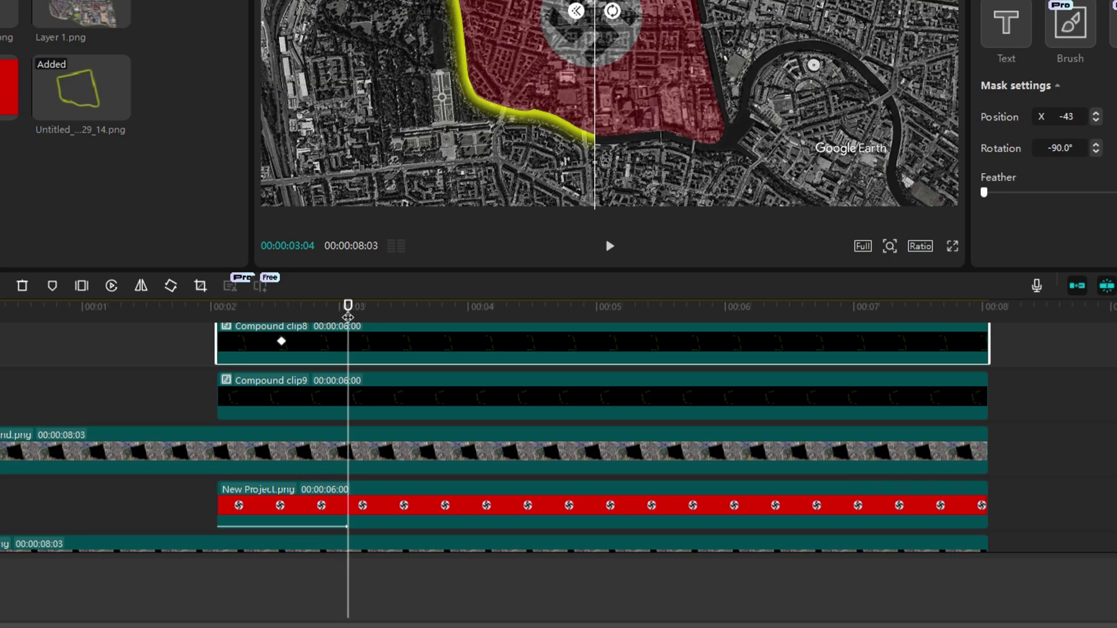
click(356, 414)
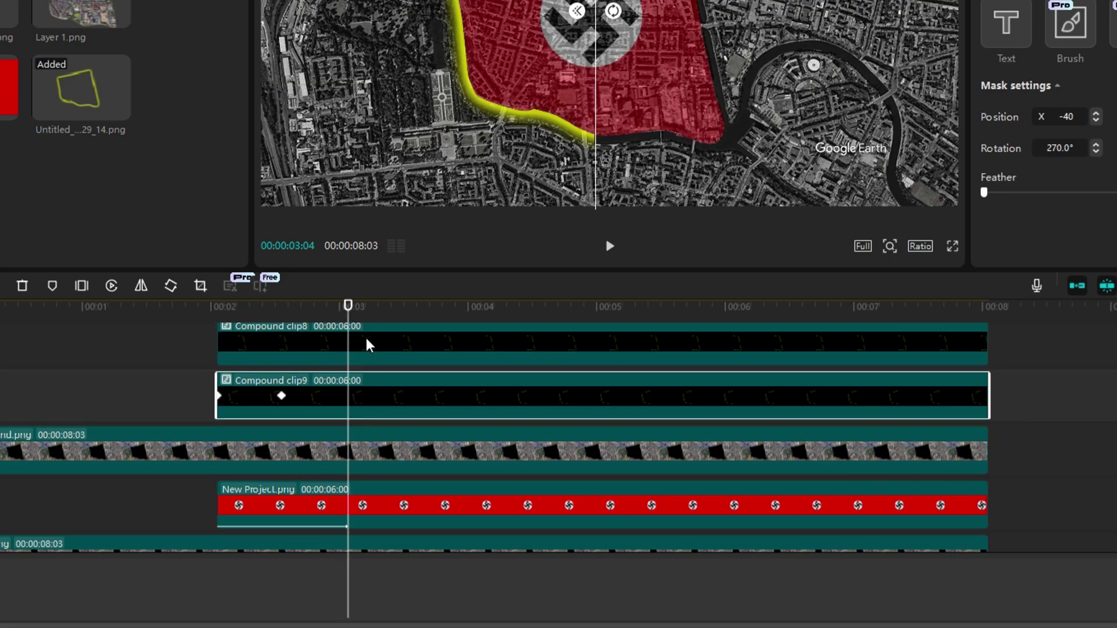
click(370, 359)
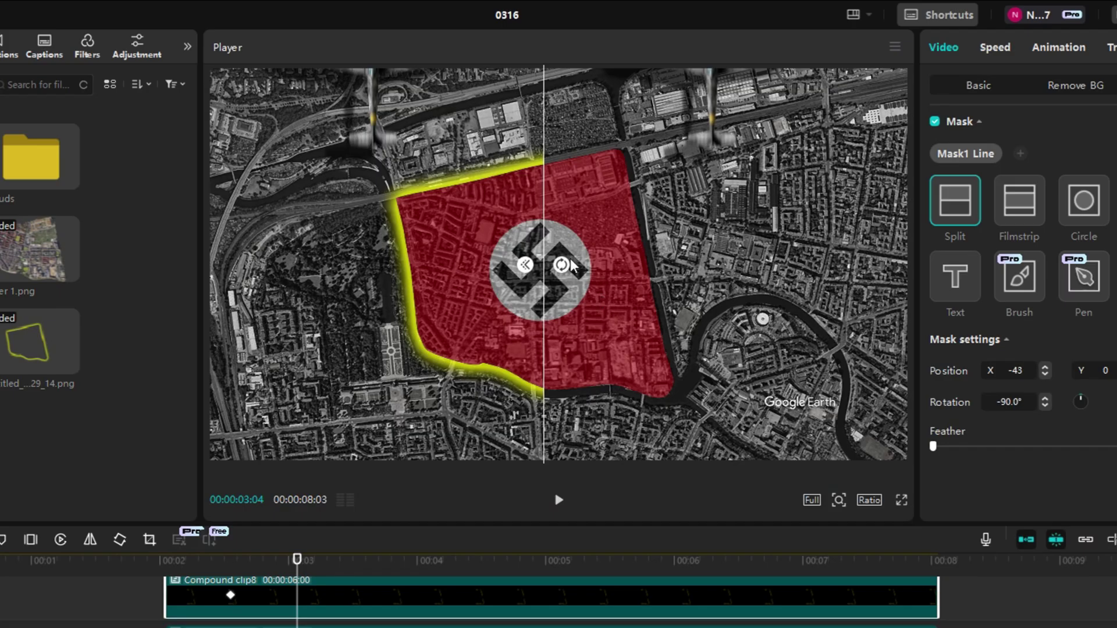
drag(612, 10, 611, 32)
drag(560, 284, 518, 287)
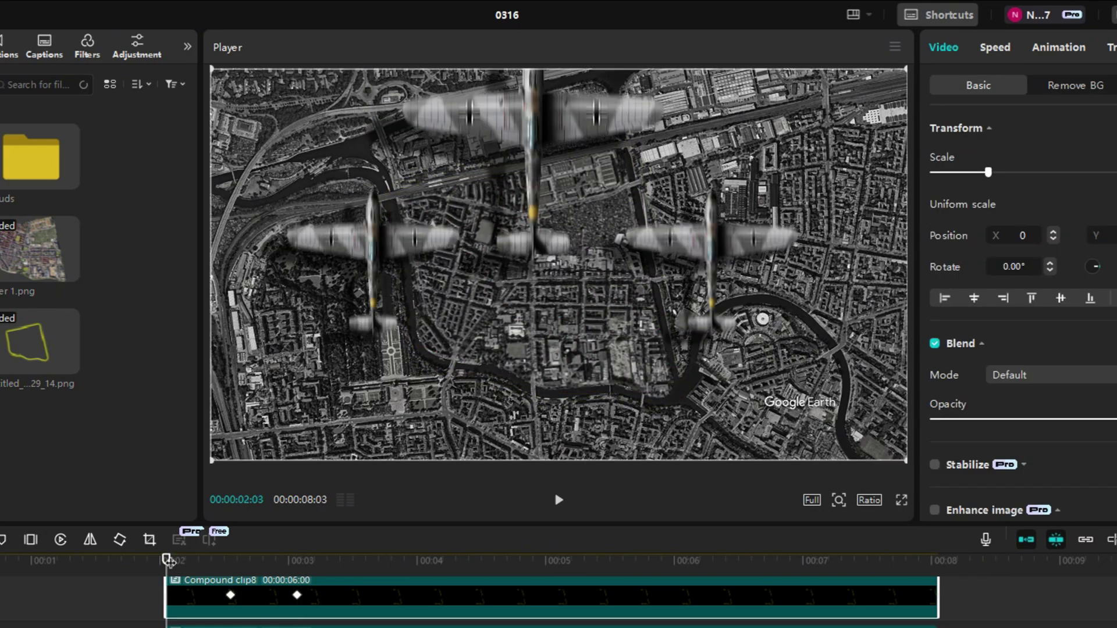
- Play back the outline reveal from the start of the outline clips
key(space)
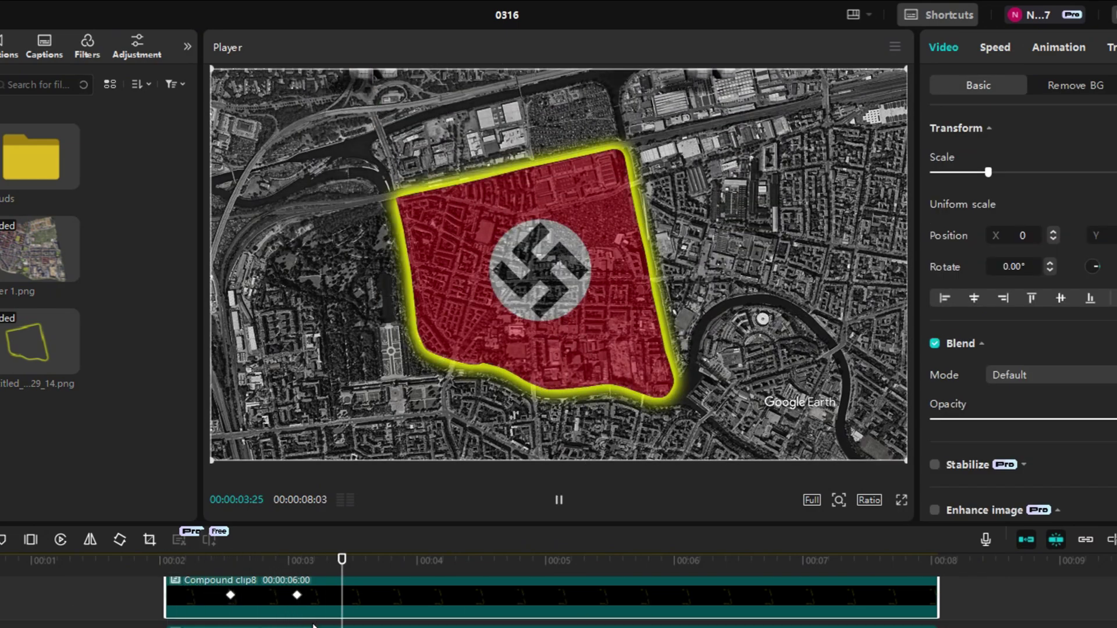
key(space)
drag(236, 568, 168, 565)
key(space)
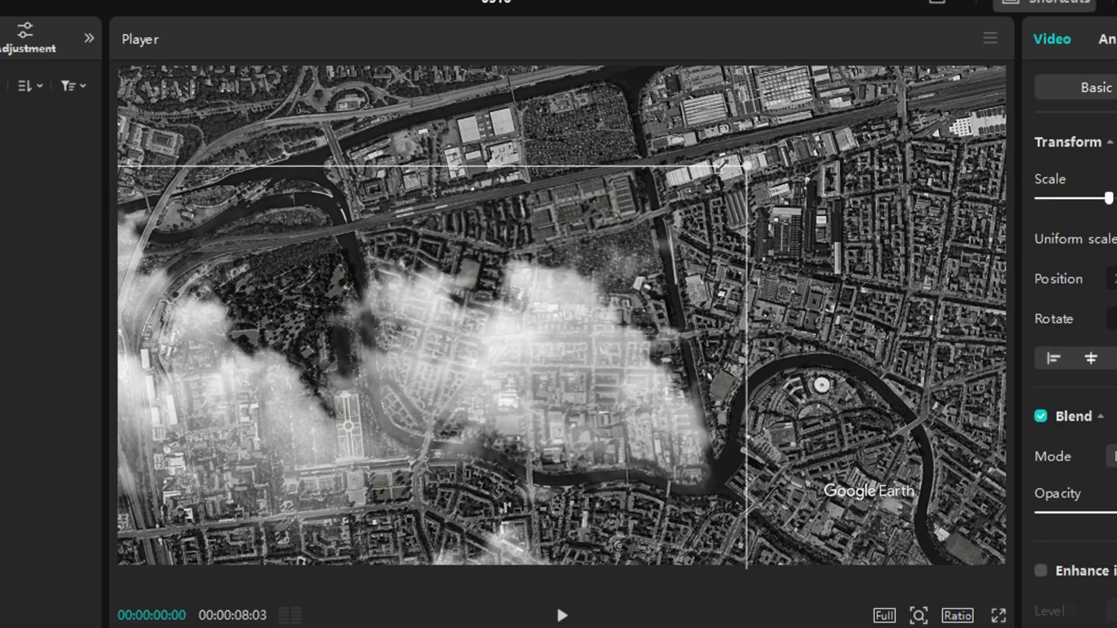
- Lower the cloud image's opacity, keyframe its position to drift left across the map from 00:00:00:00 to 00:00:08:03, and play it back
drag(962, 534, 804, 534)
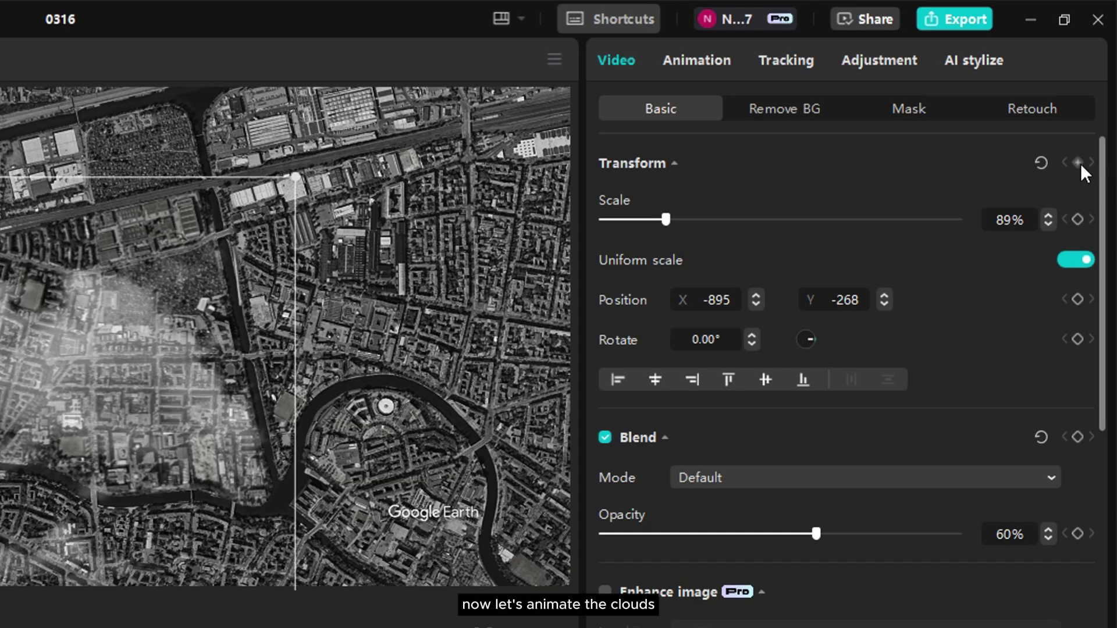
click(1079, 162)
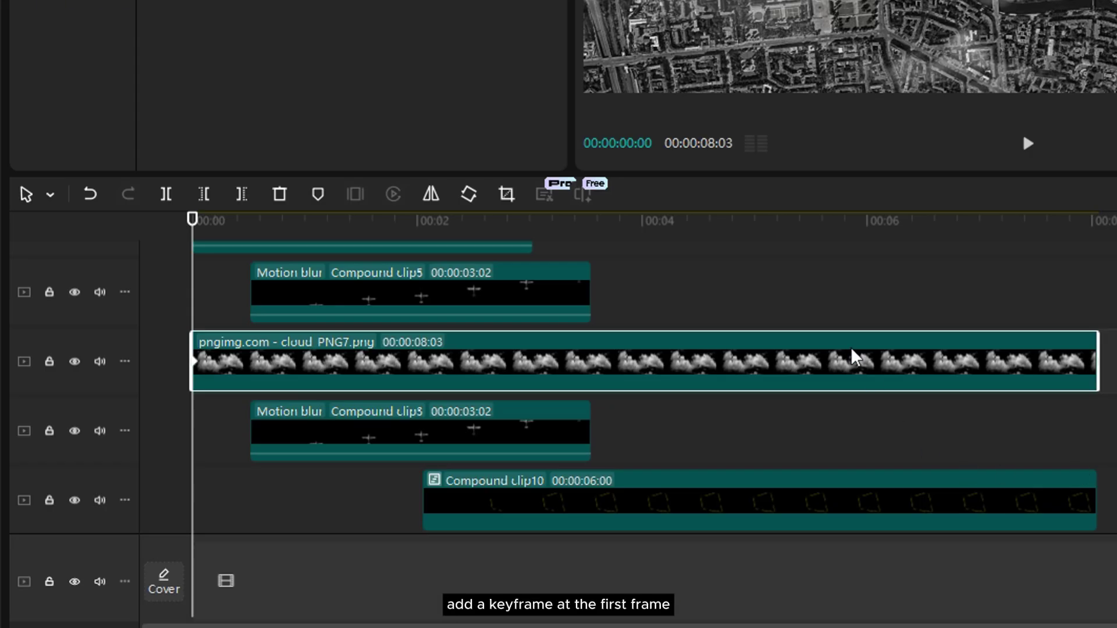
click(1094, 228)
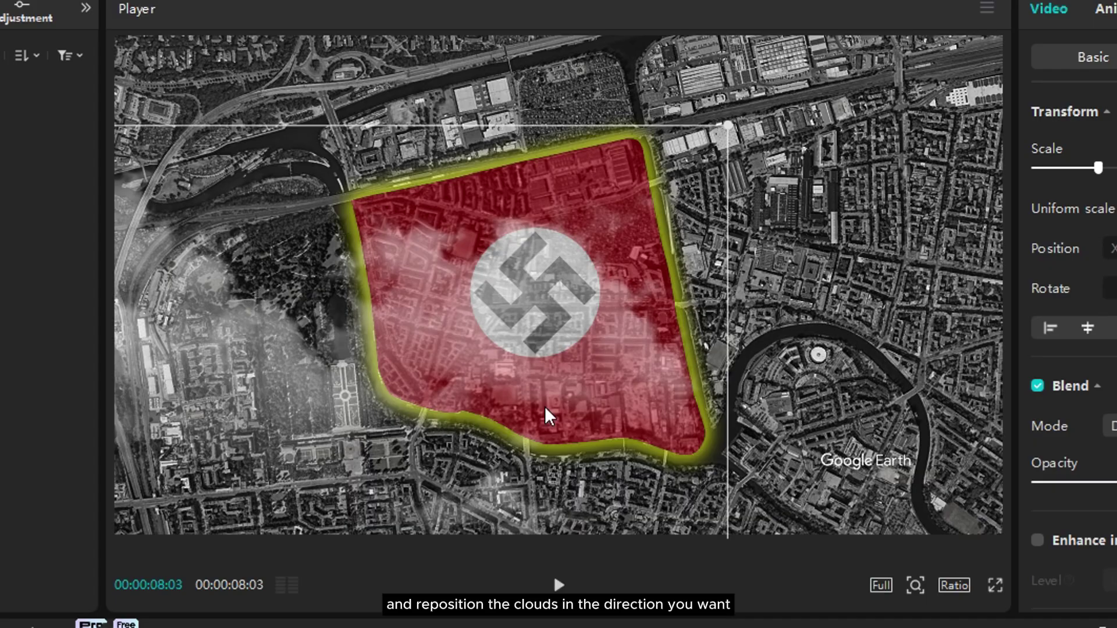
drag(546, 413, 343, 424)
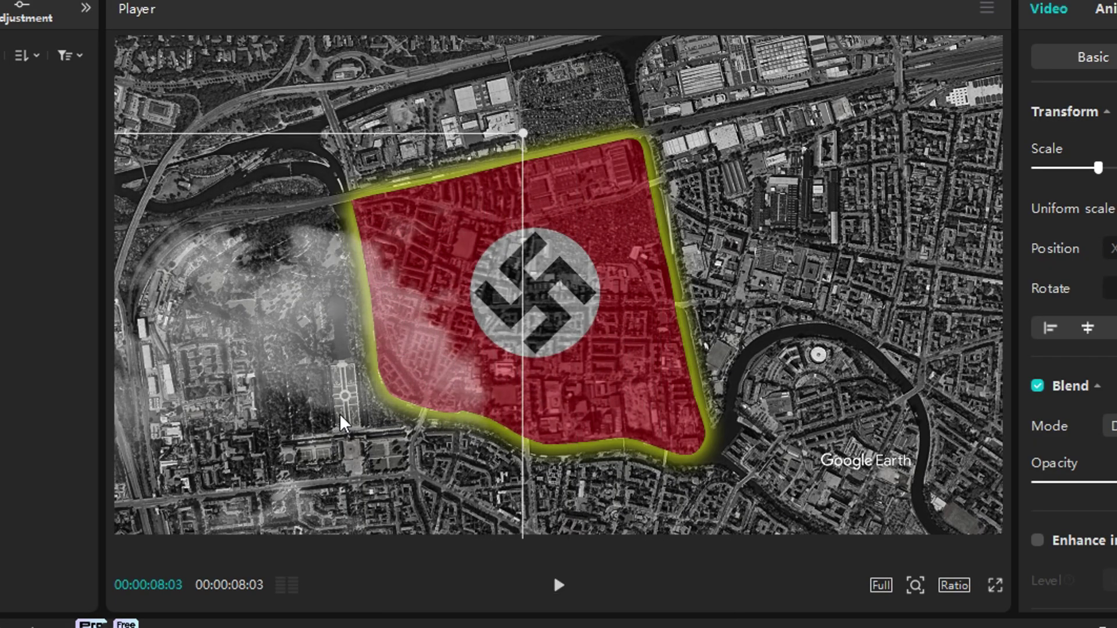
key(Home)
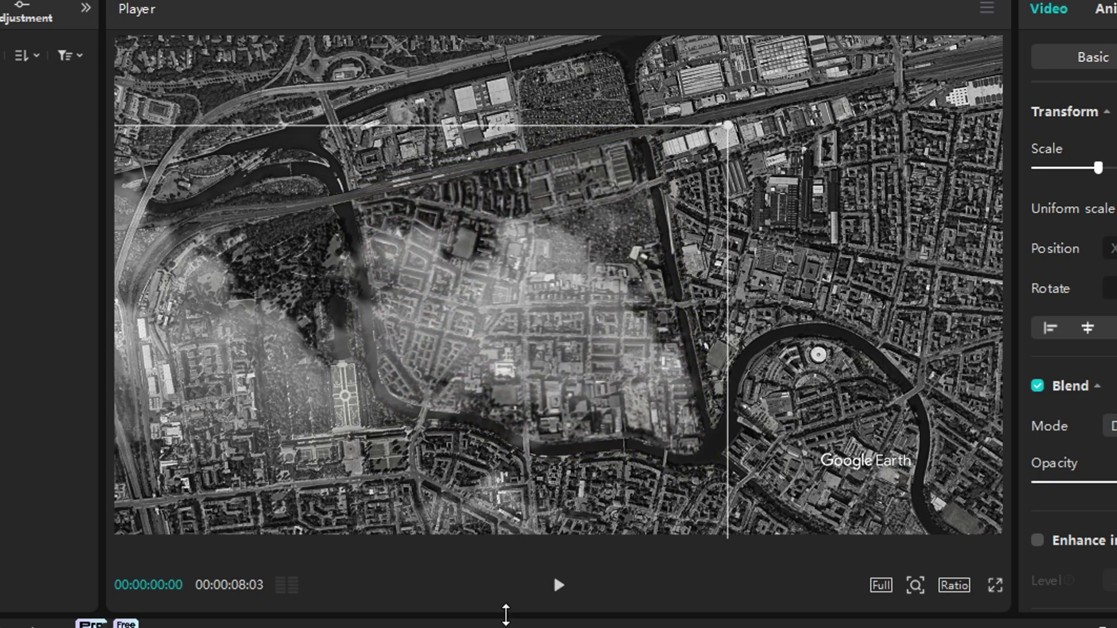
click(555, 594)
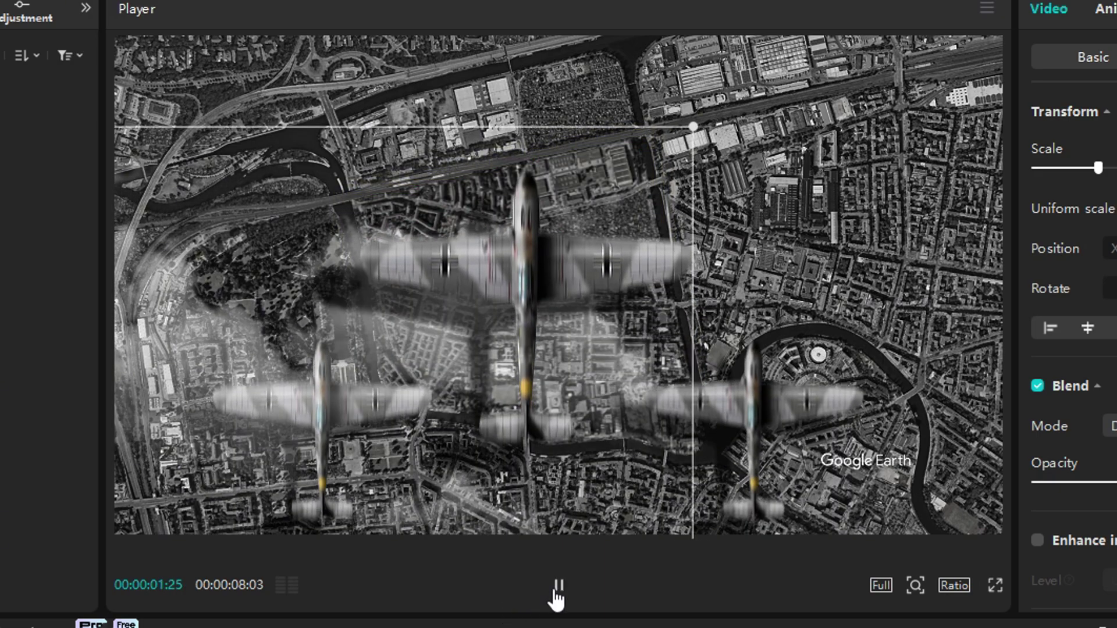
- Play back the map animation to check the first cloud's drift
click(557, 593)
click(557, 593)
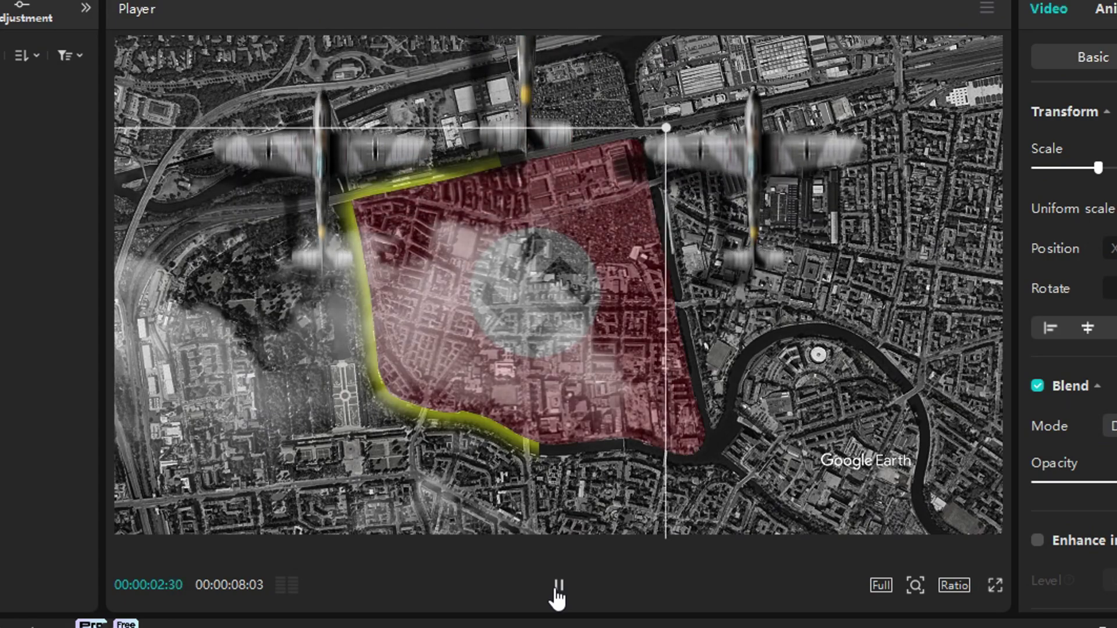
click(557, 594)
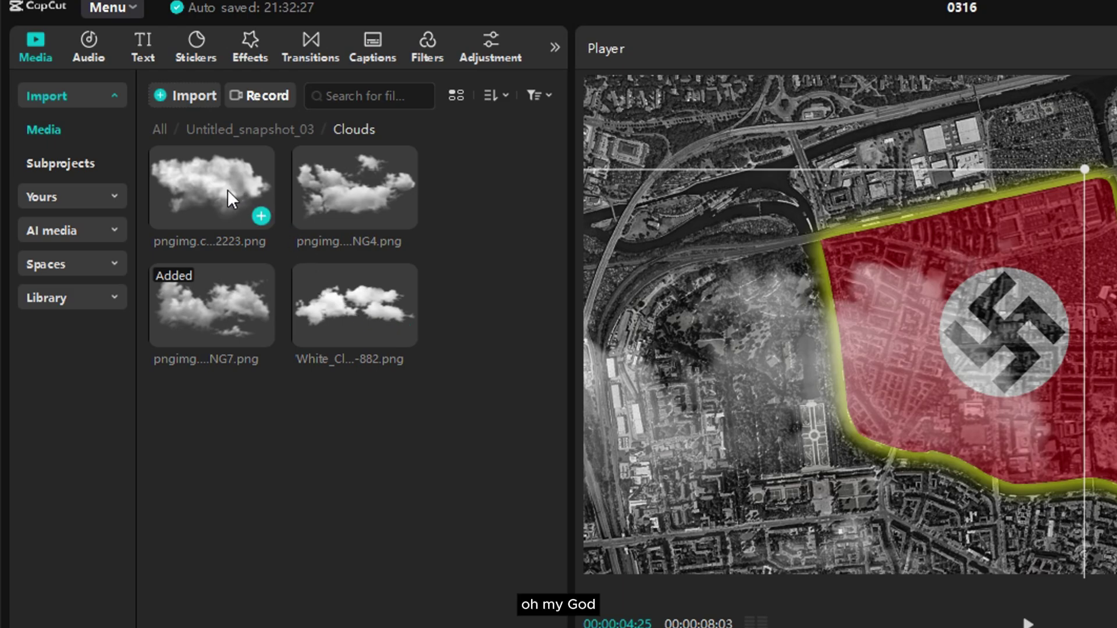
- Add the White_Clouds PNG Clipart-882 image for the full 00:00:08:03, place it at X 1900, Y -964, and lower its opacity to 71%
drag(215, 309, 192, 367)
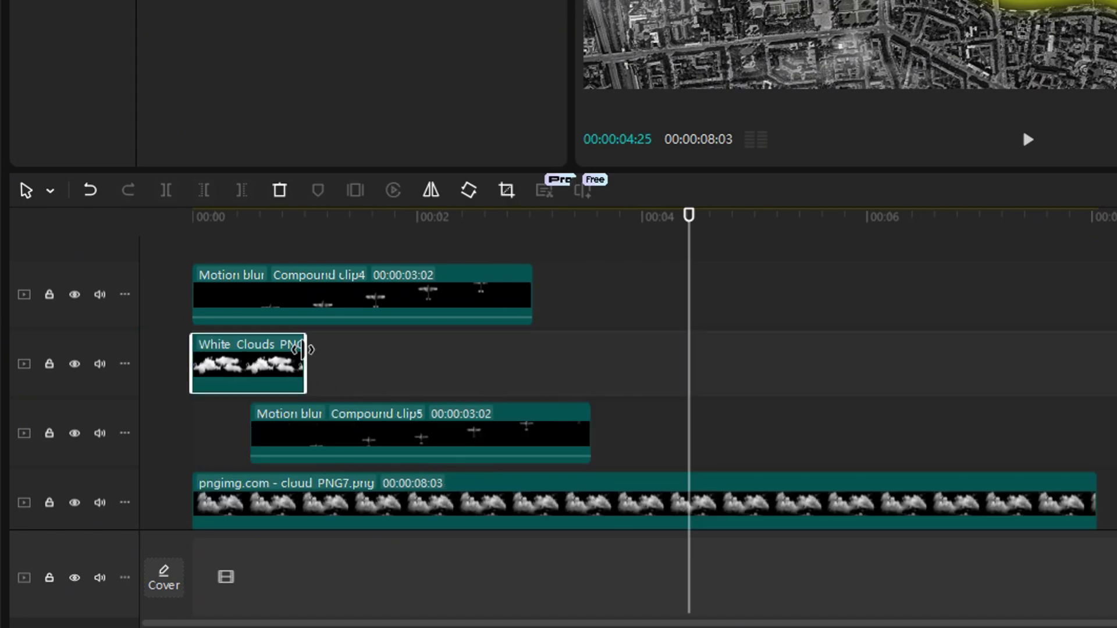
drag(302, 349, 1089, 392)
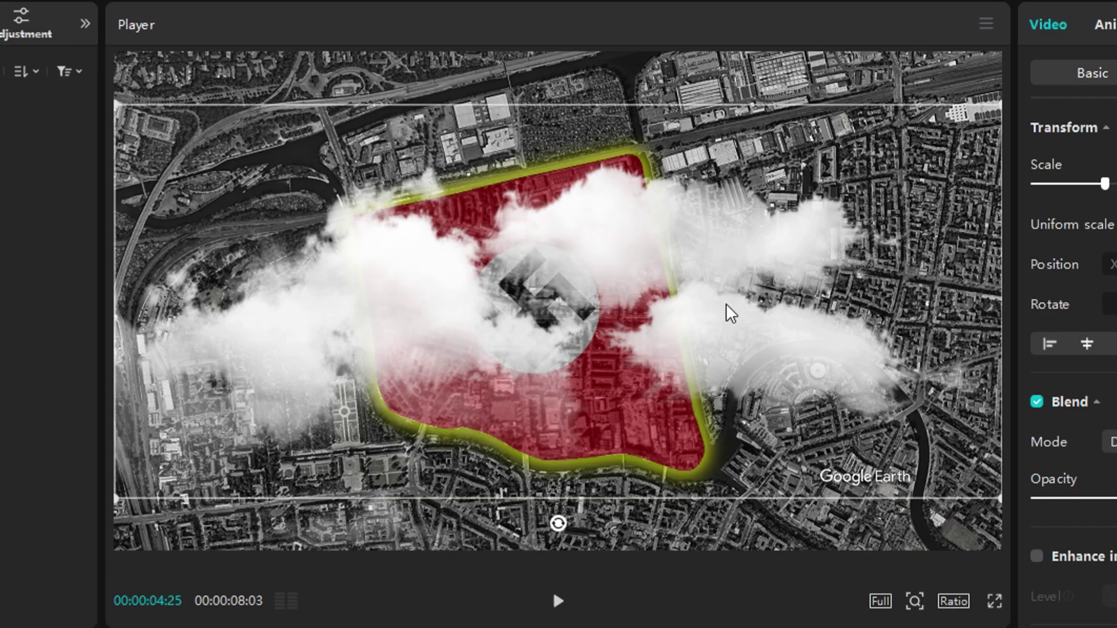
drag(731, 314, 1115, 541)
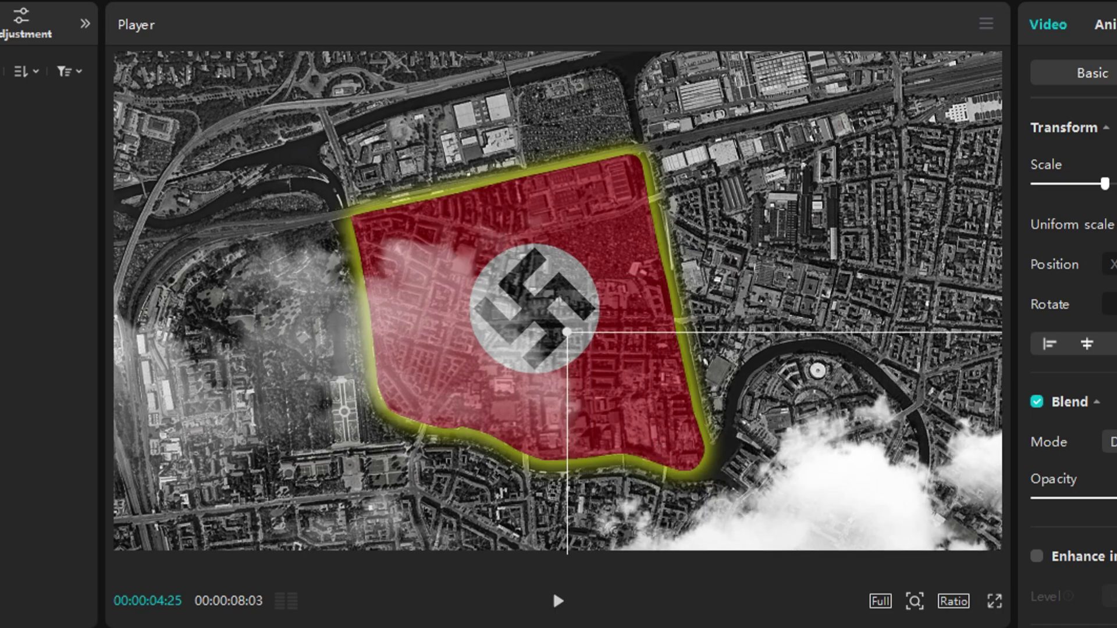
drag(962, 534, 856, 536)
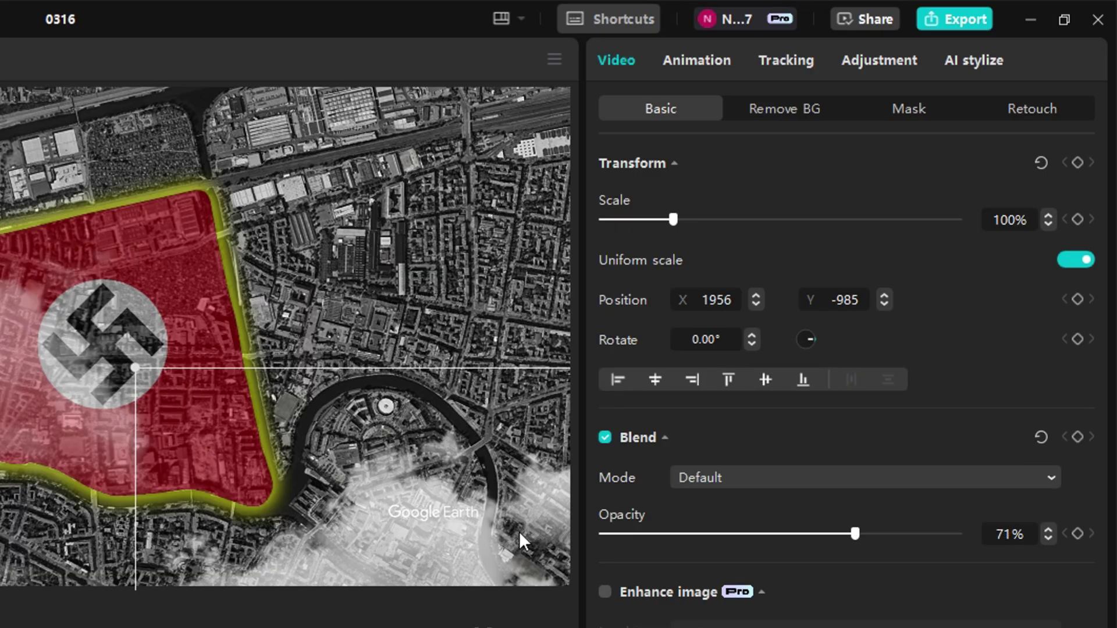
- Keyframe the White Clouds image to drift right from the first frame to 00:00:08:03, and play it back
drag(522, 540, 508, 534)
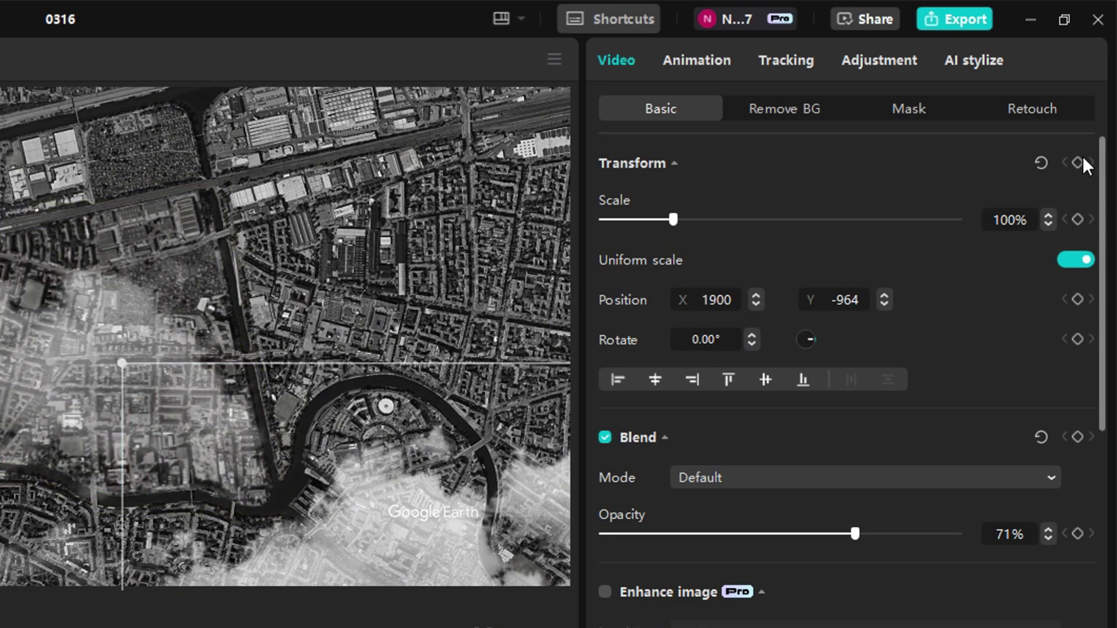
click(1077, 162)
click(982, 237)
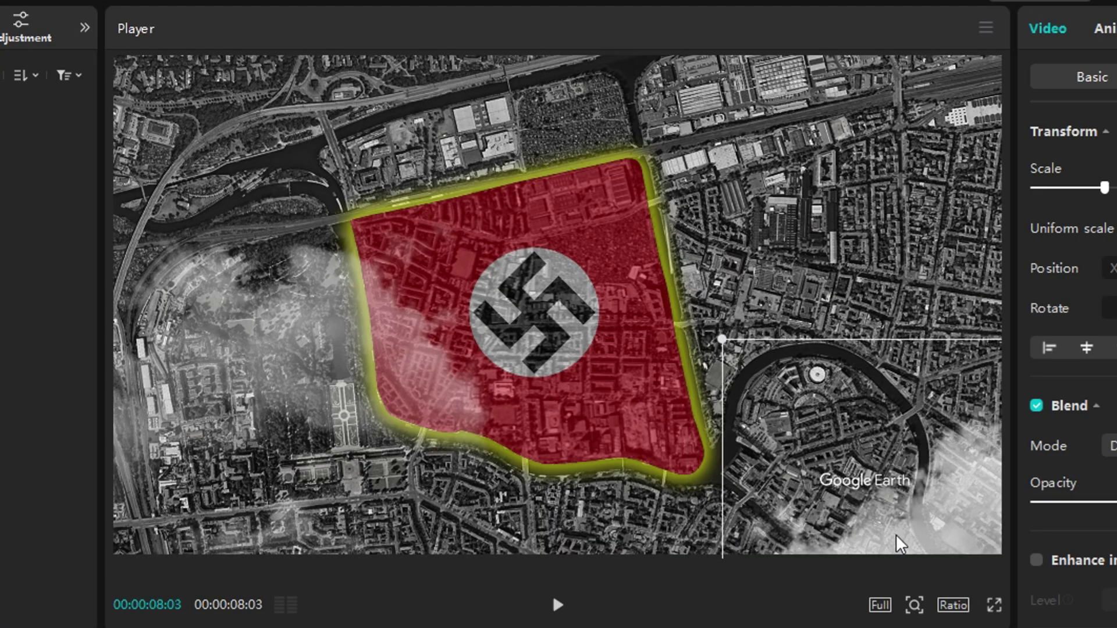
click(558, 605)
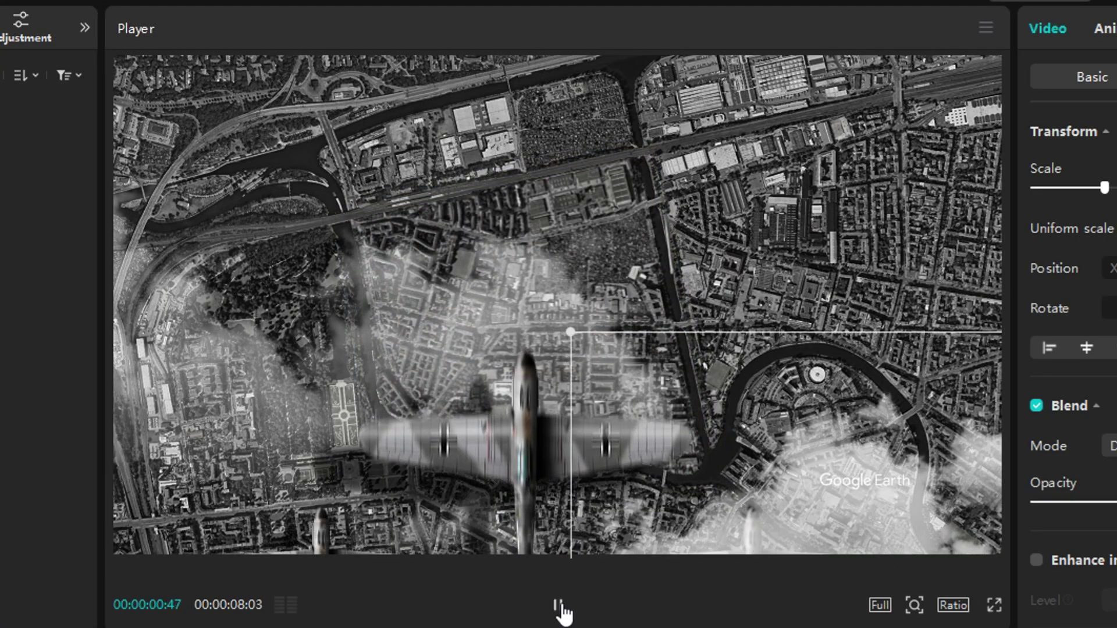
click(558, 605)
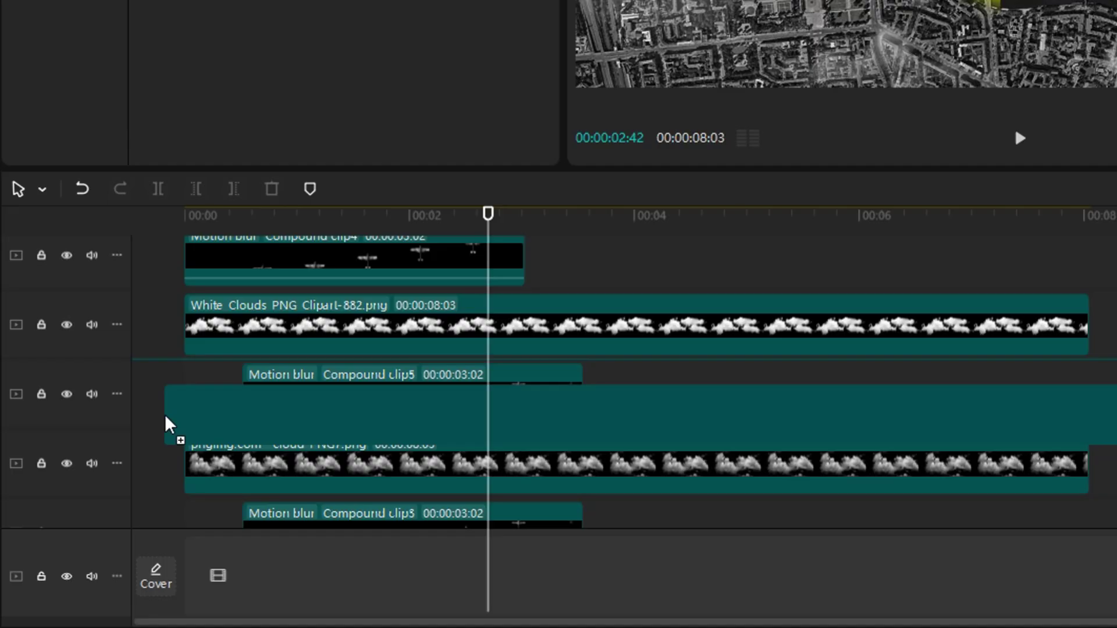
- Add the cloud PNG112223 image for the full 00:00:08:03, scale it to 51%, move it to X 243, Y 871, and set 60% opacity
drag(164, 424, 192, 416)
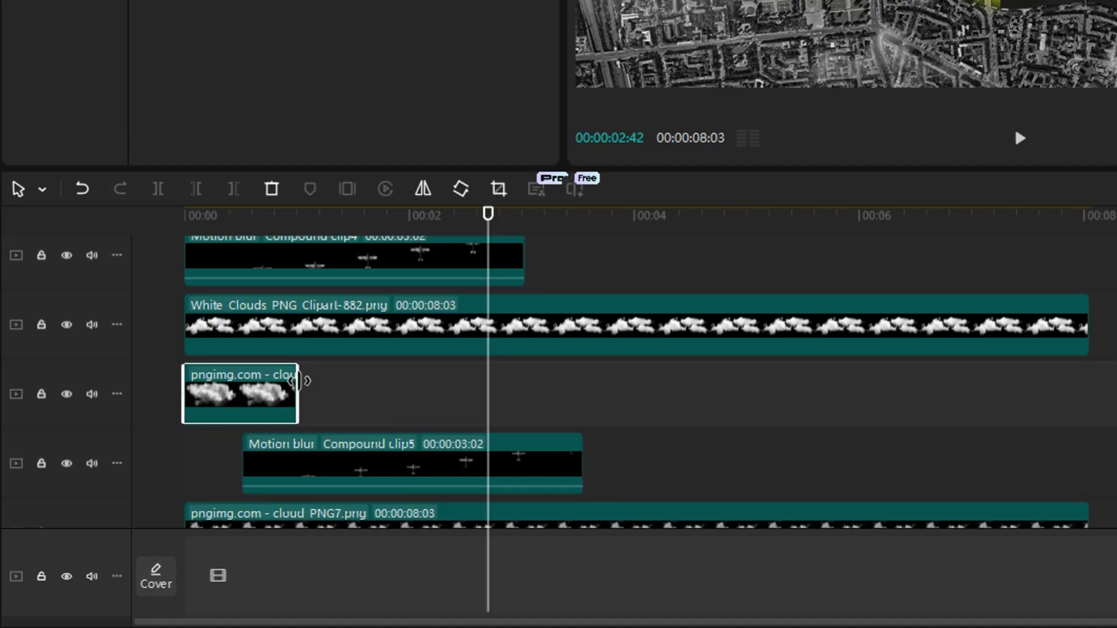
drag(298, 381, 1086, 430)
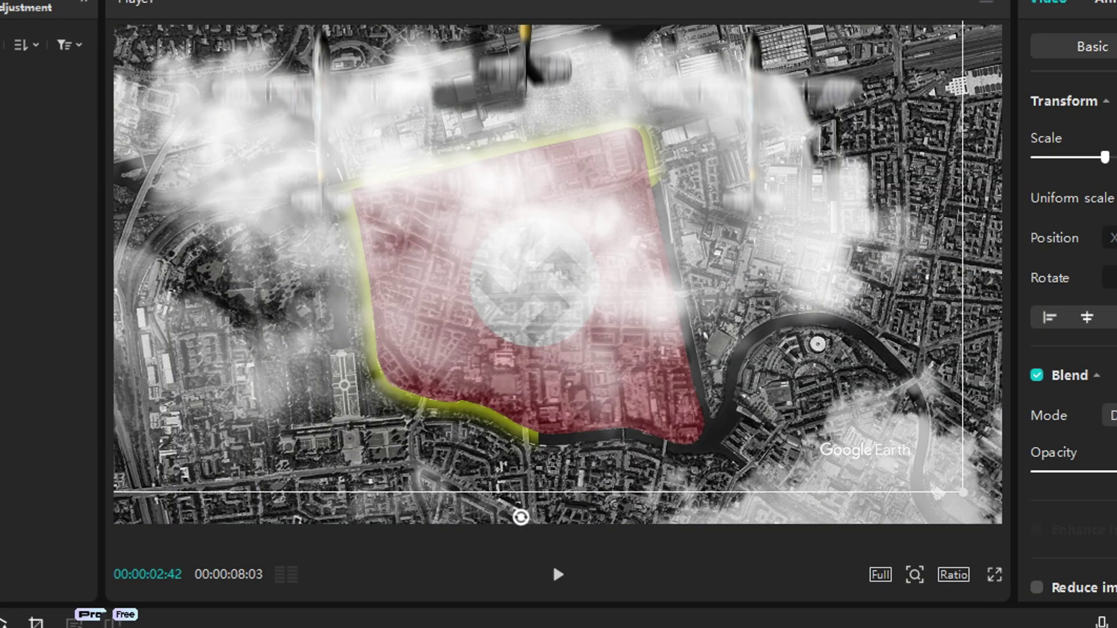
drag(1105, 157, 1071, 157)
drag(487, 227, 579, 24)
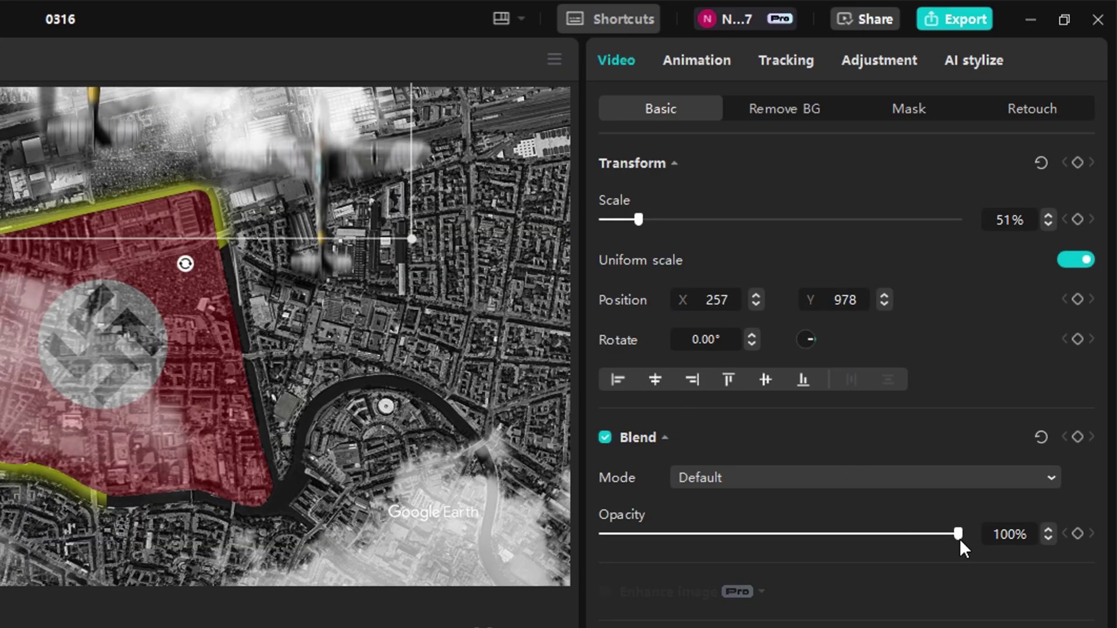
drag(958, 535, 814, 536)
- Keyframe the PNG112223 cloud at the top of the map to drift right from the first frame to 00:00:08:03, and play it back
drag(277, 186, 253, 189)
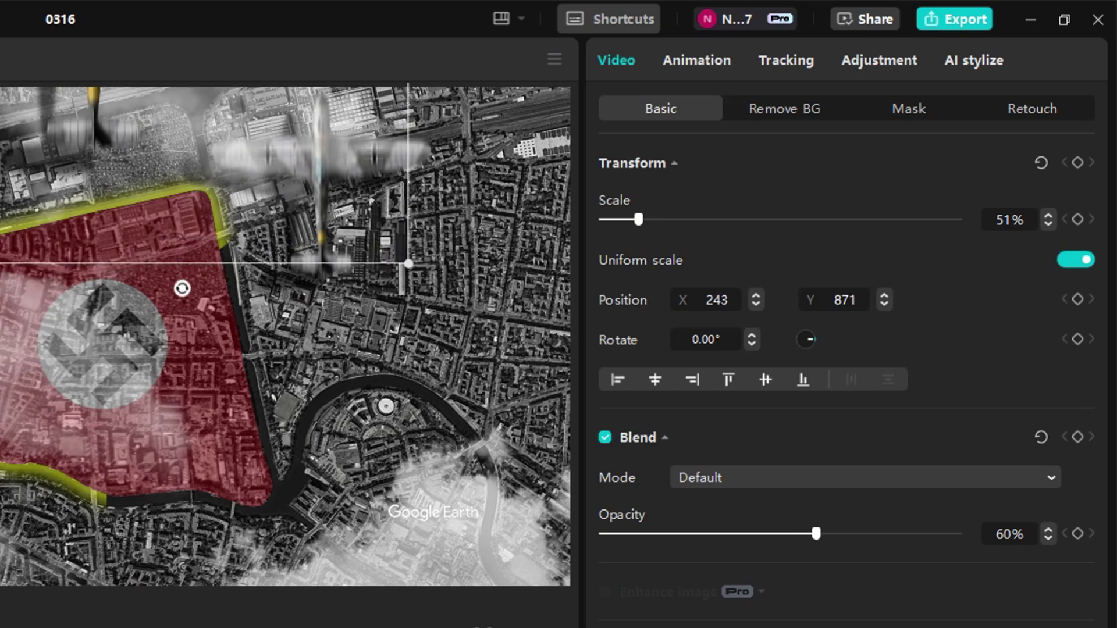
click(1077, 163)
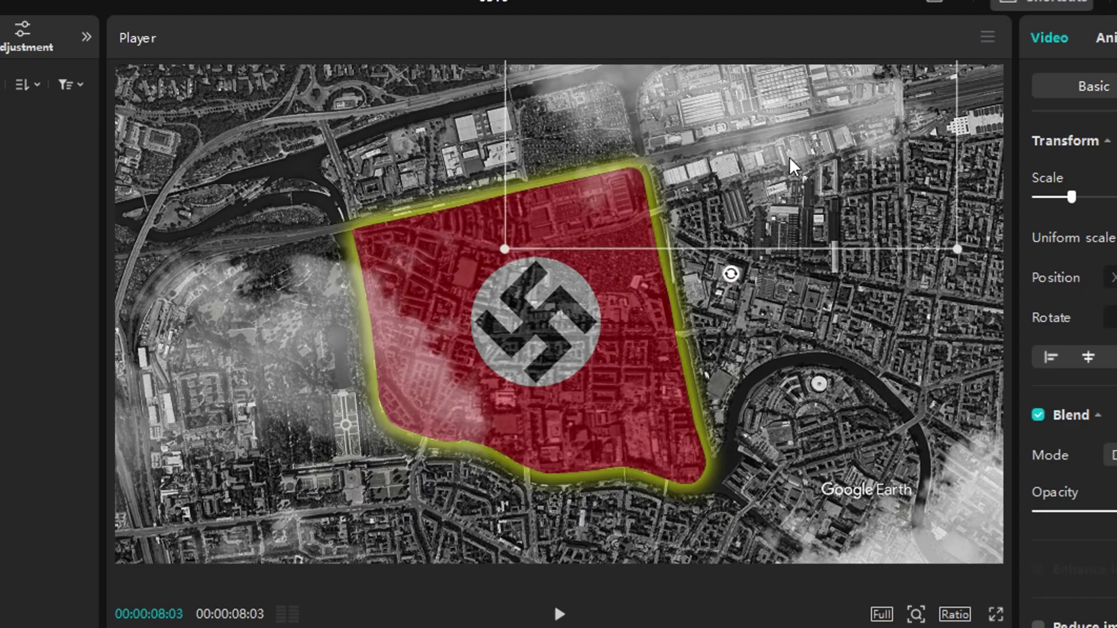
drag(789, 156, 871, 149)
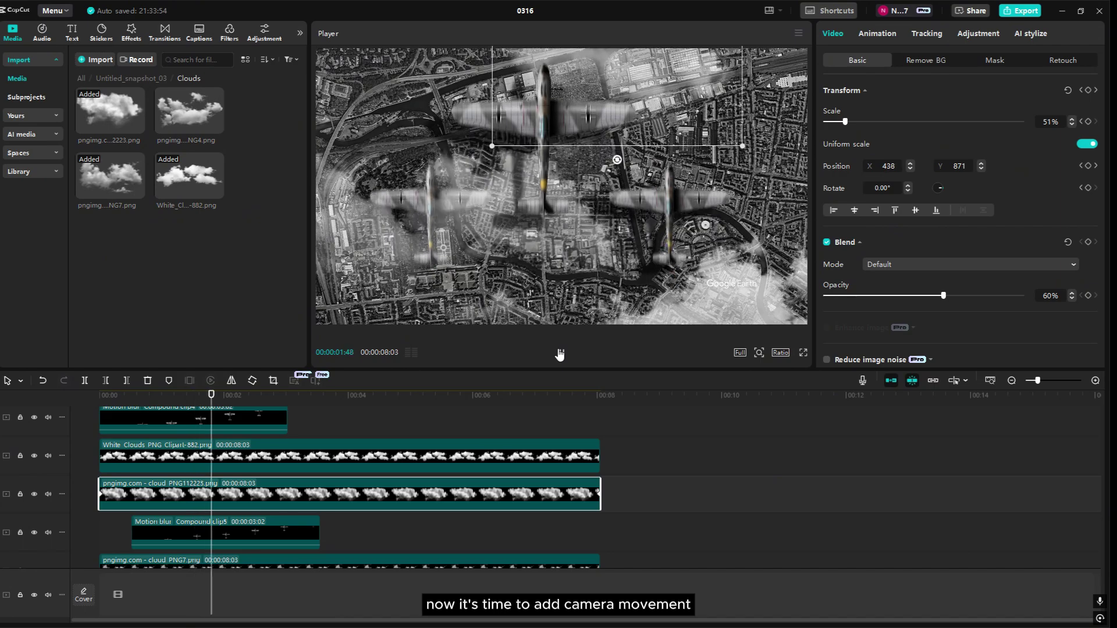
- Apply the Play Pendulum effect over the whole timeline with Twist 0, Strength 11, Sharpen 0 and Speed 11
click(132, 35)
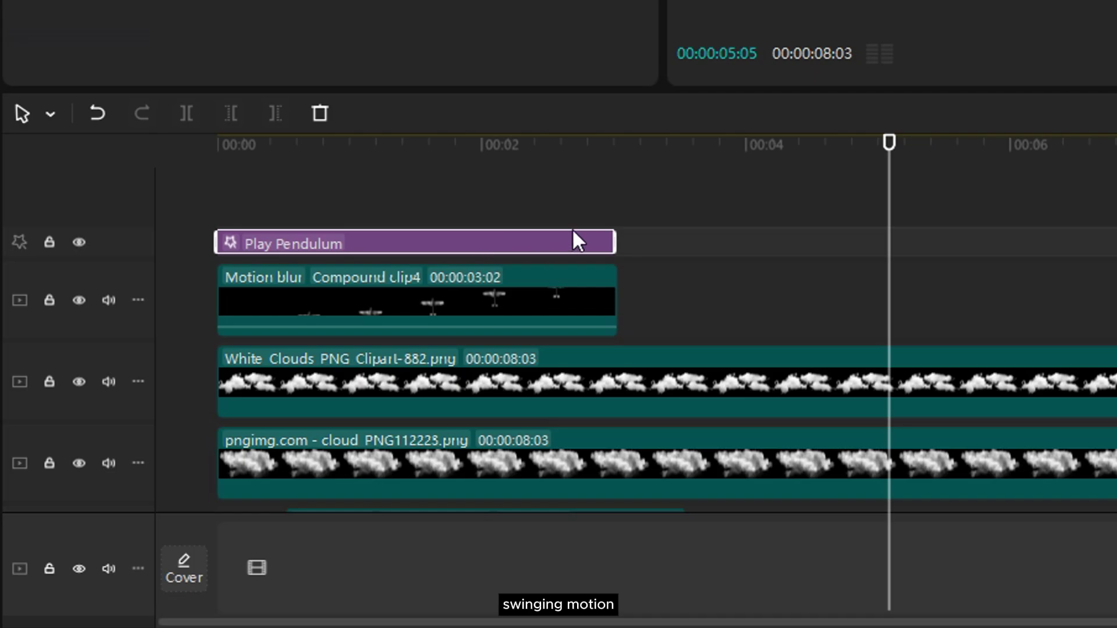
drag(611, 243, 1114, 243)
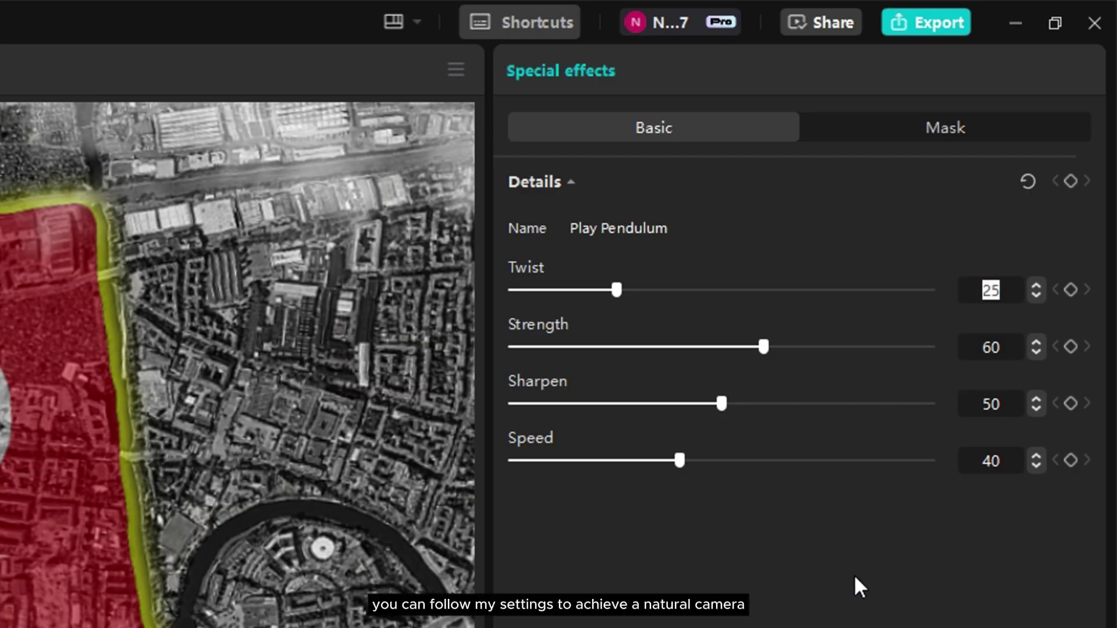
text(0)
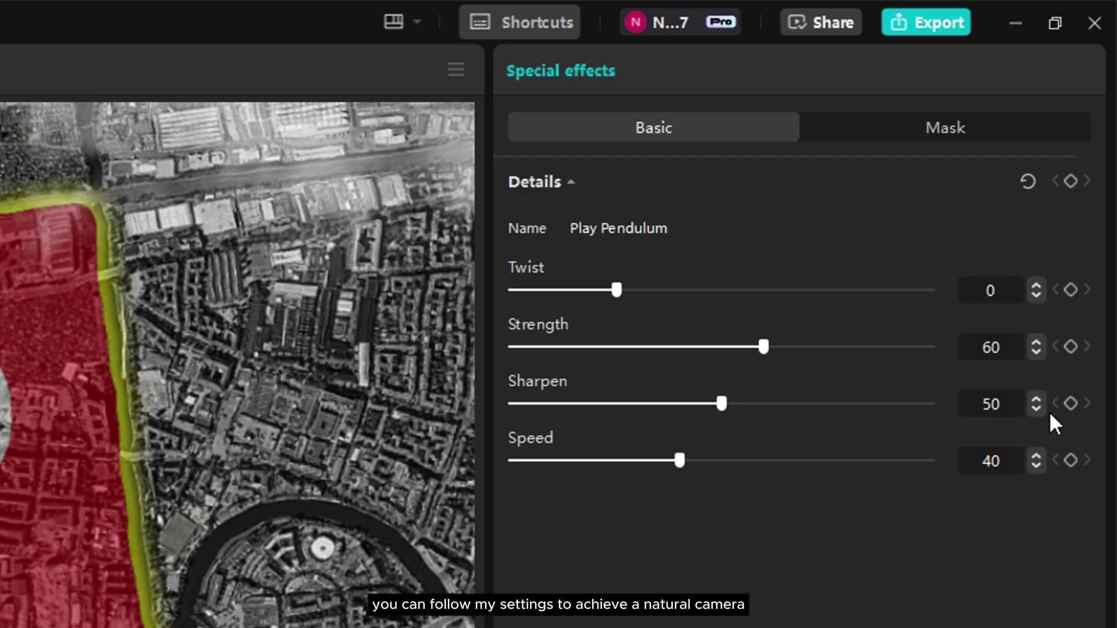
double_click(1014, 404)
text(0)
click(1010, 348)
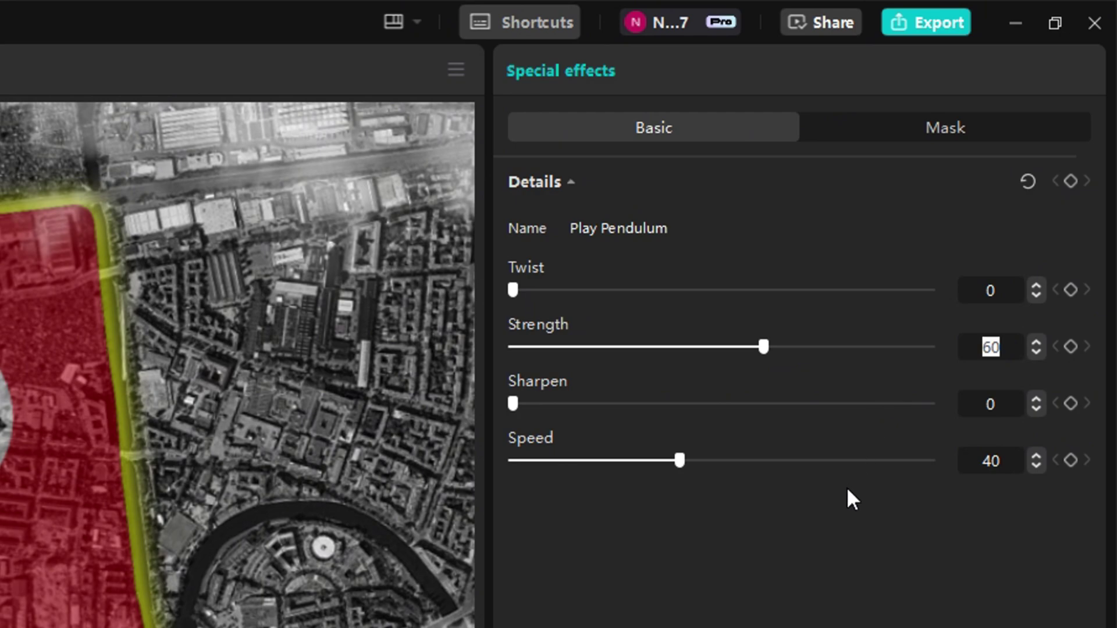
text(11)
double_click(1008, 460)
text(11)
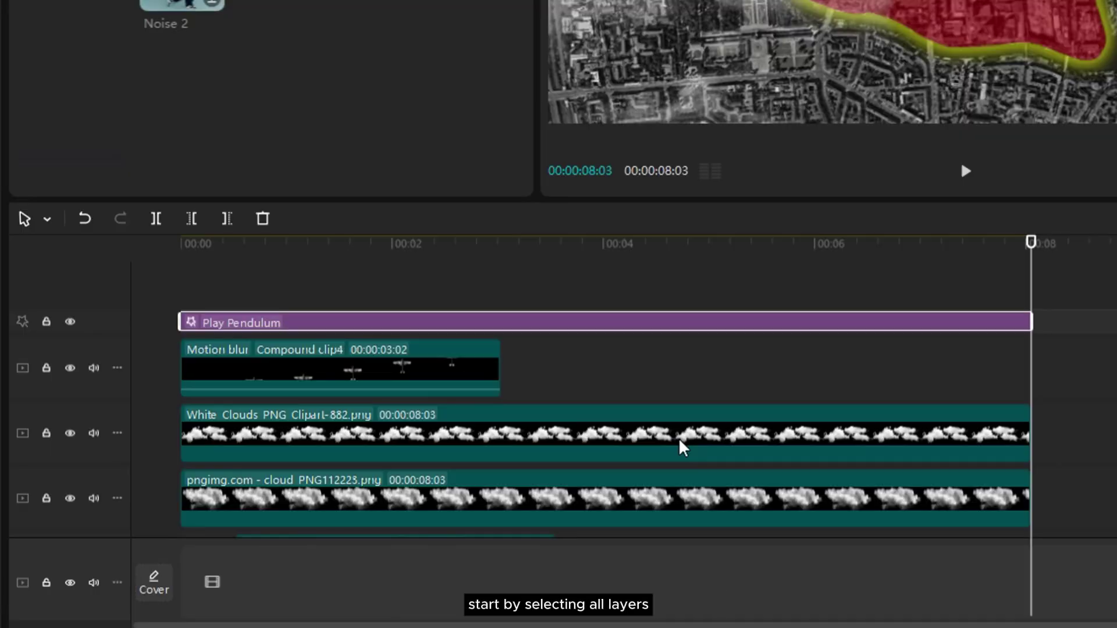
- Combine all timeline layers, including the Play Pendulum effect, into one compound clip
key(ctrl+a)
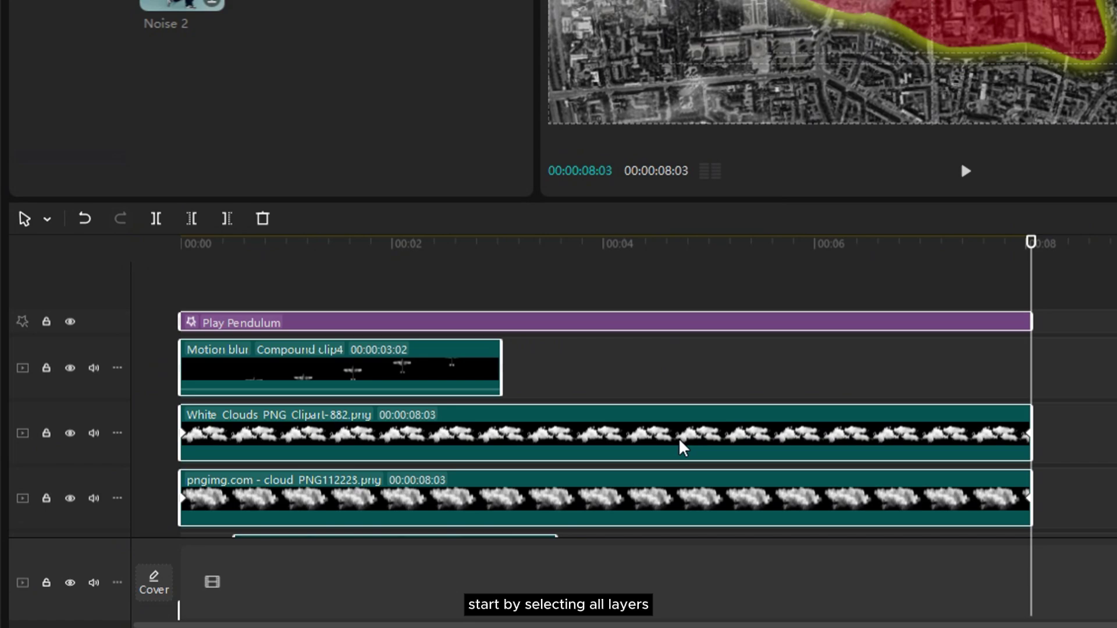
right_click(690, 450)
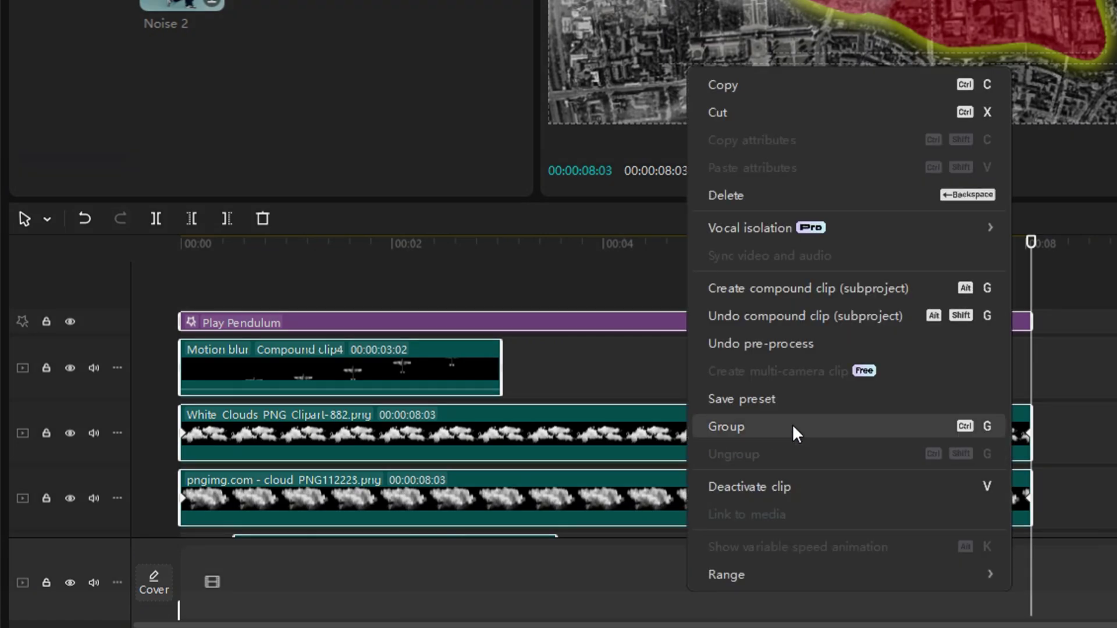
click(868, 291)
- Keyframe the compound clip's transform at 100% scale on the first frame, and zoom in to 113% at 00:00:01:04
drag(423, 249, 20, 324)
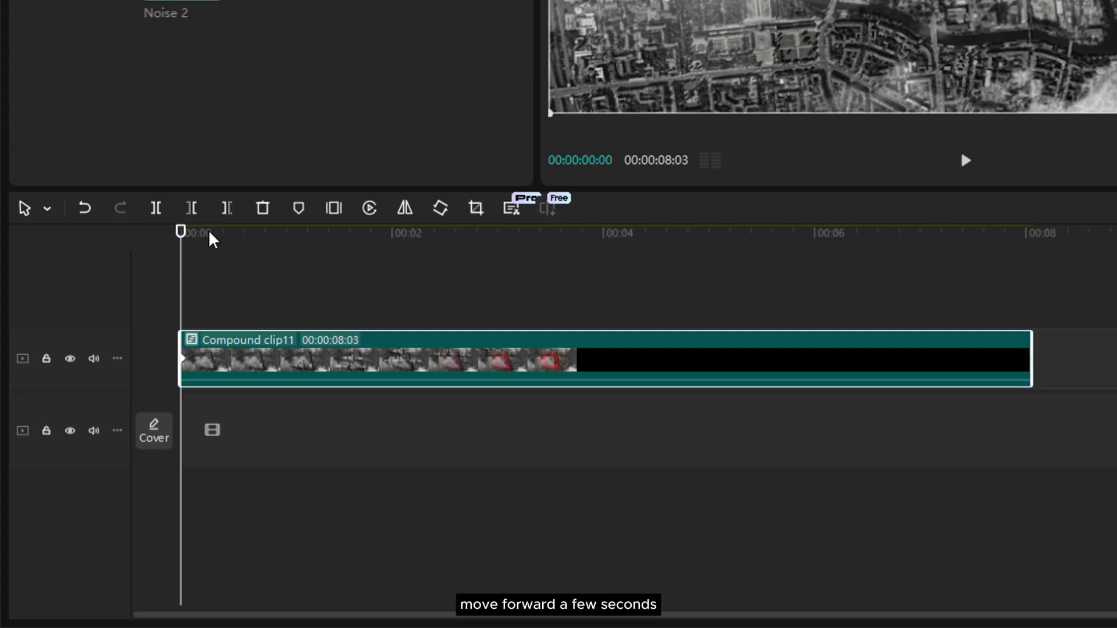
drag(209, 235, 294, 255)
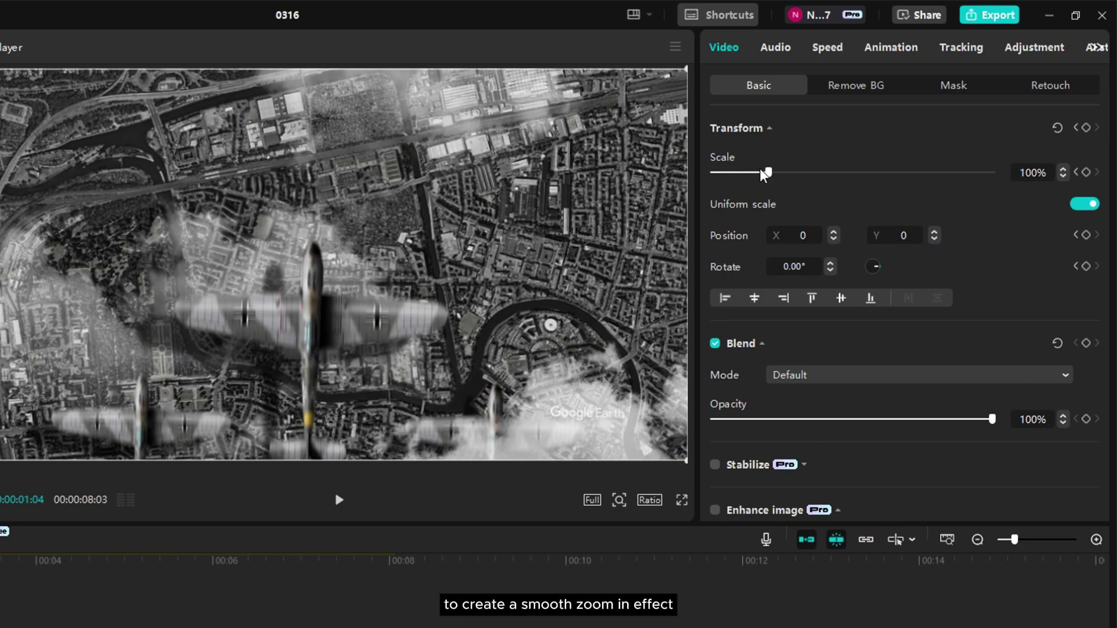
drag(764, 175, 779, 176)
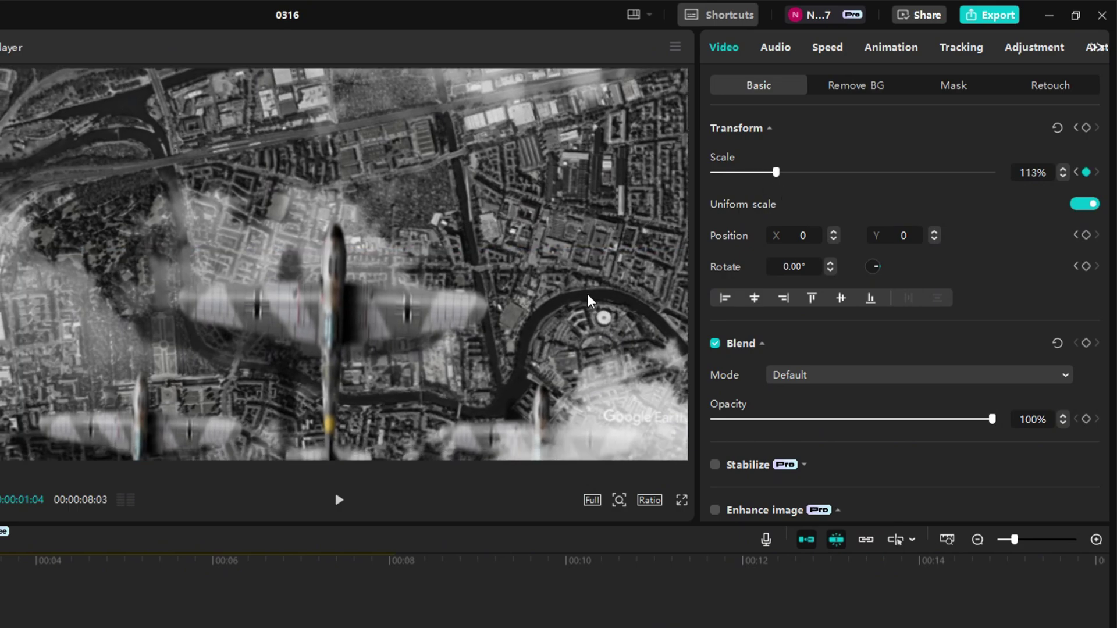